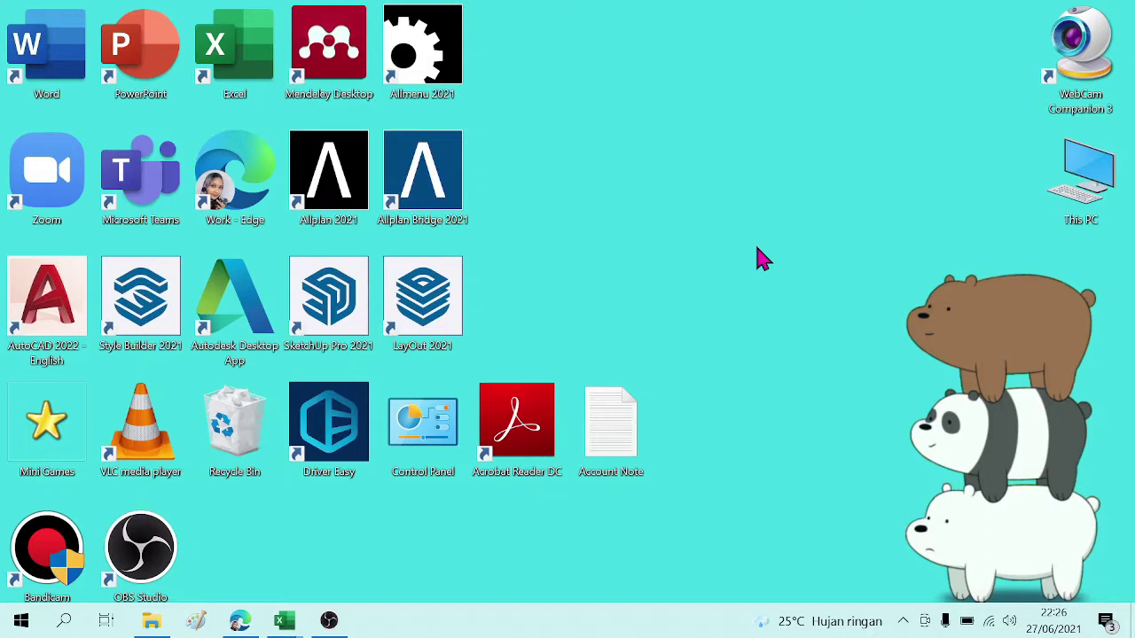
Switch to the Pek Finishing workbook in Excel and review the learning objectives and the floor plan problem on the Soal sheet
click(276, 631)
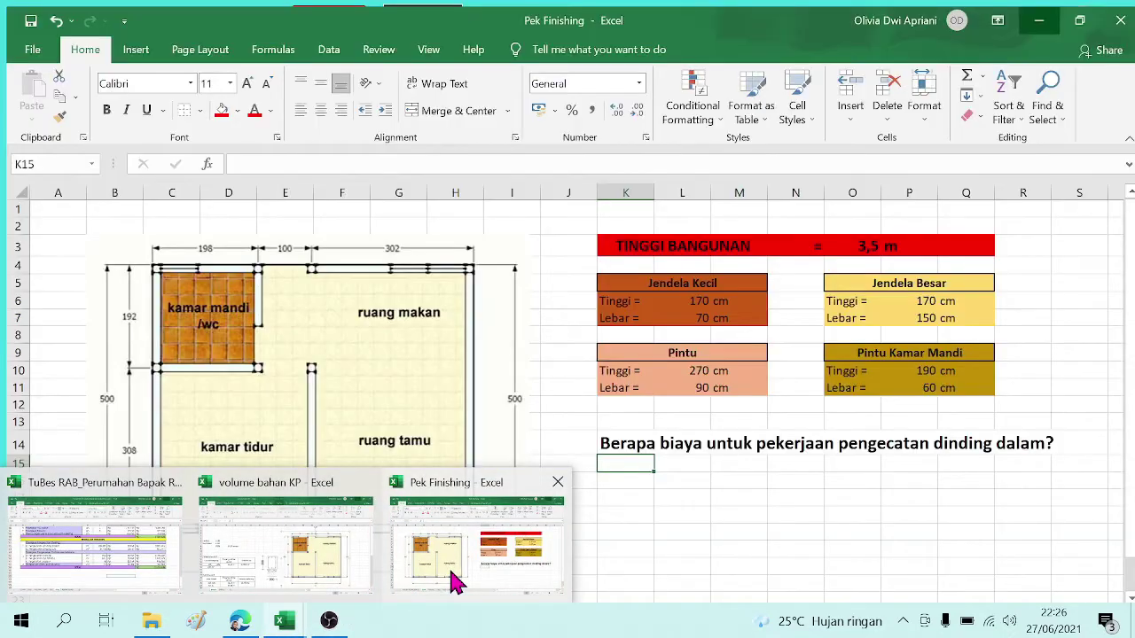
click(454, 581)
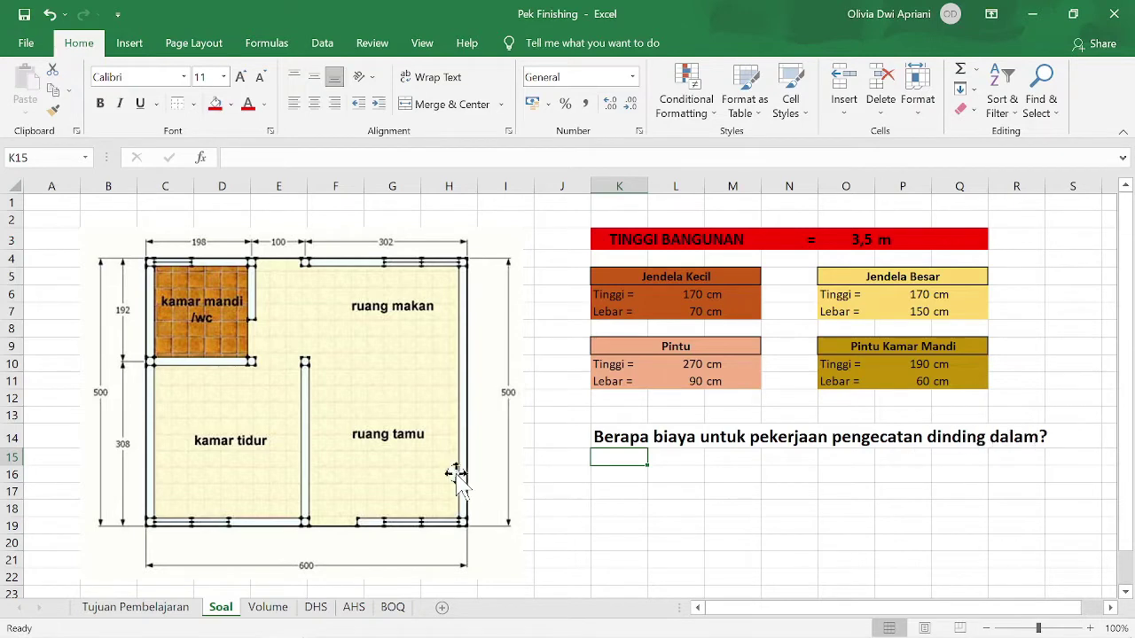
click(149, 609)
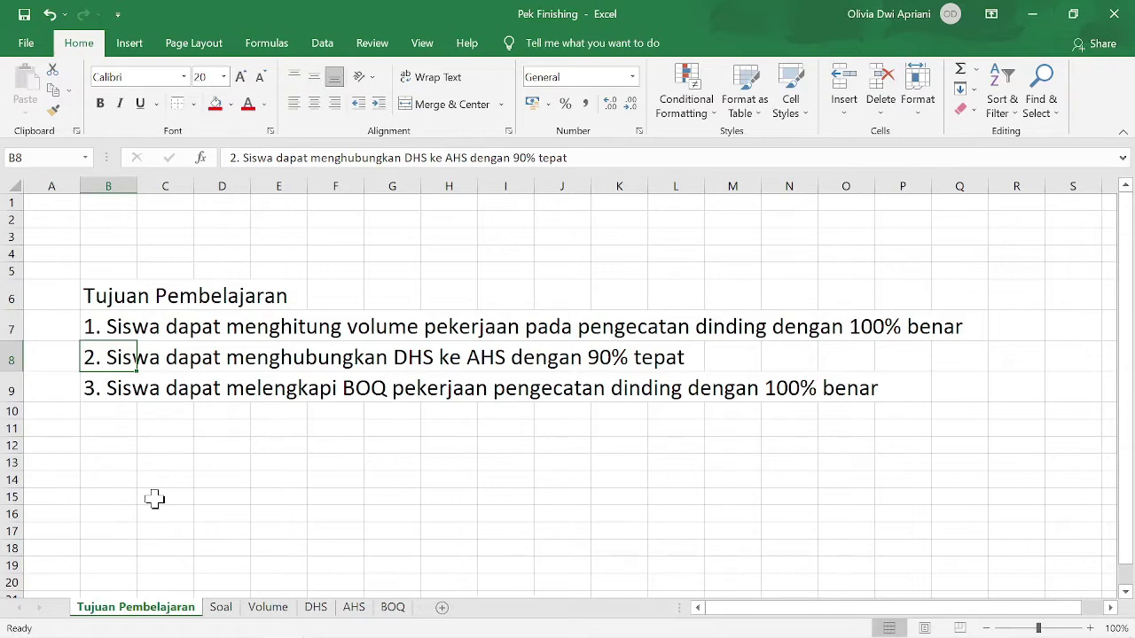
click(221, 608)
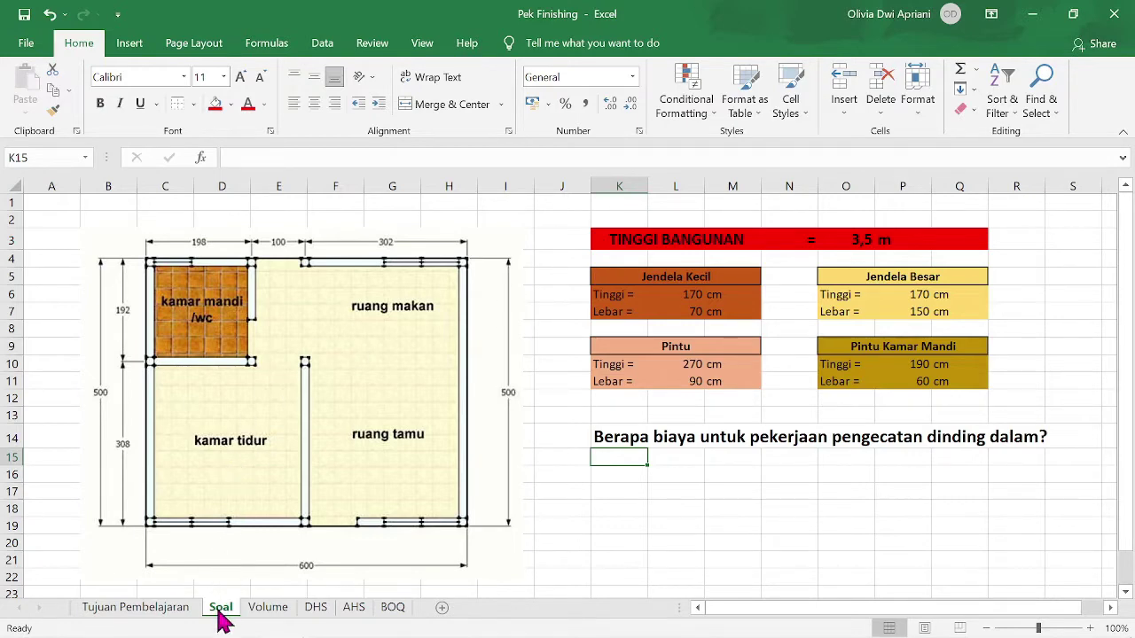
Apply all borders to the Elemen Horizontal, Elemen Vertikal and Faktor Pengurangan tables on the Volume sheet
click(269, 608)
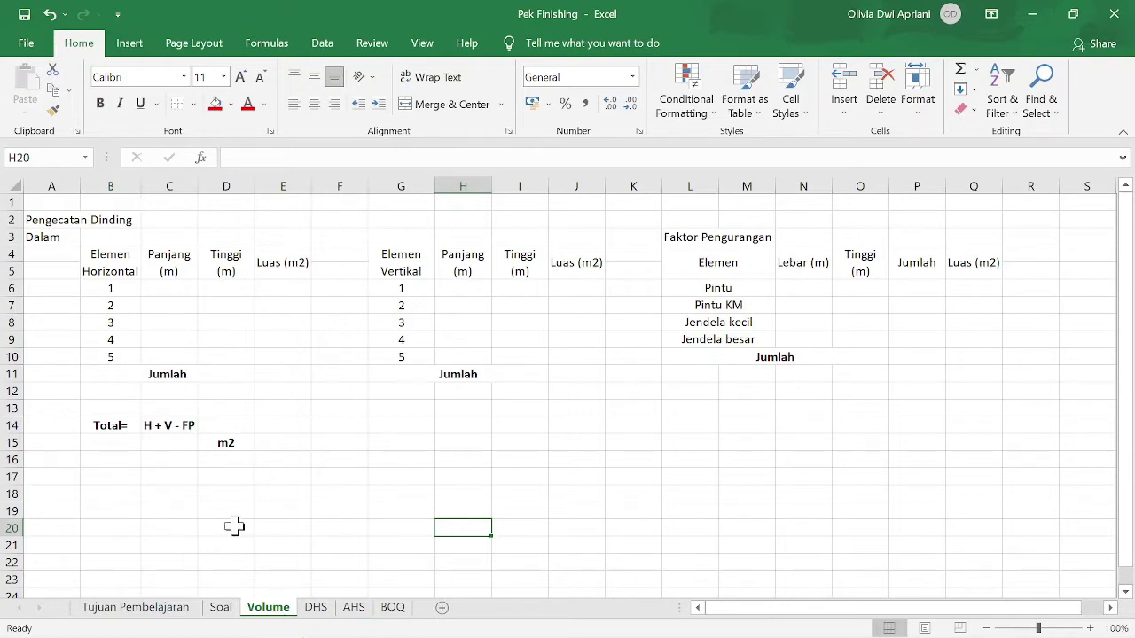
click(61, 222)
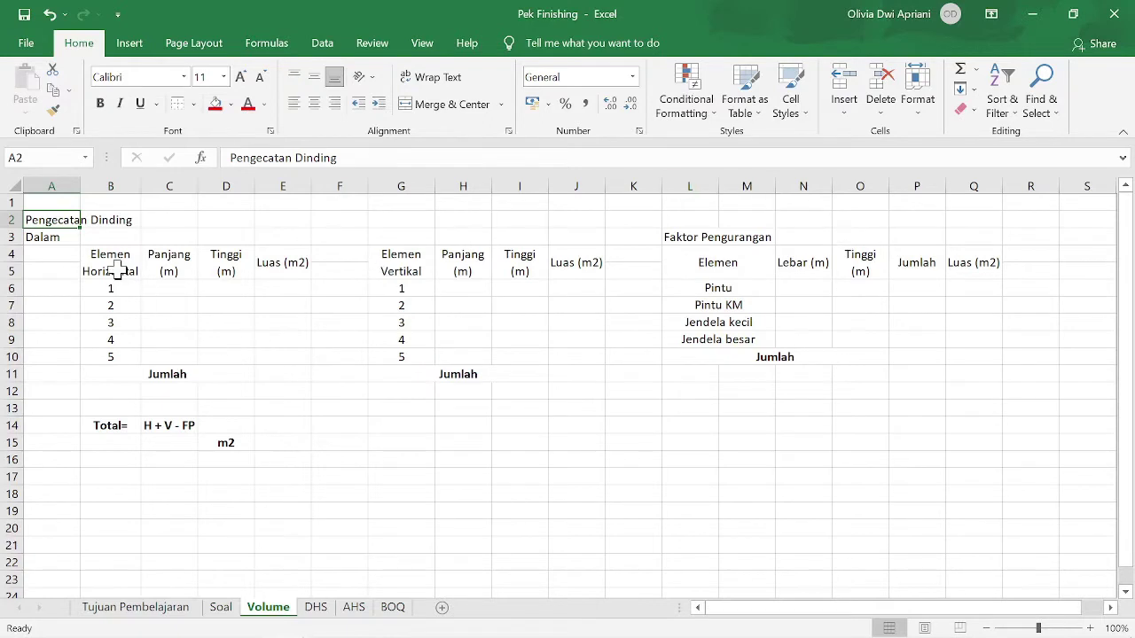
drag(118, 270, 304, 367)
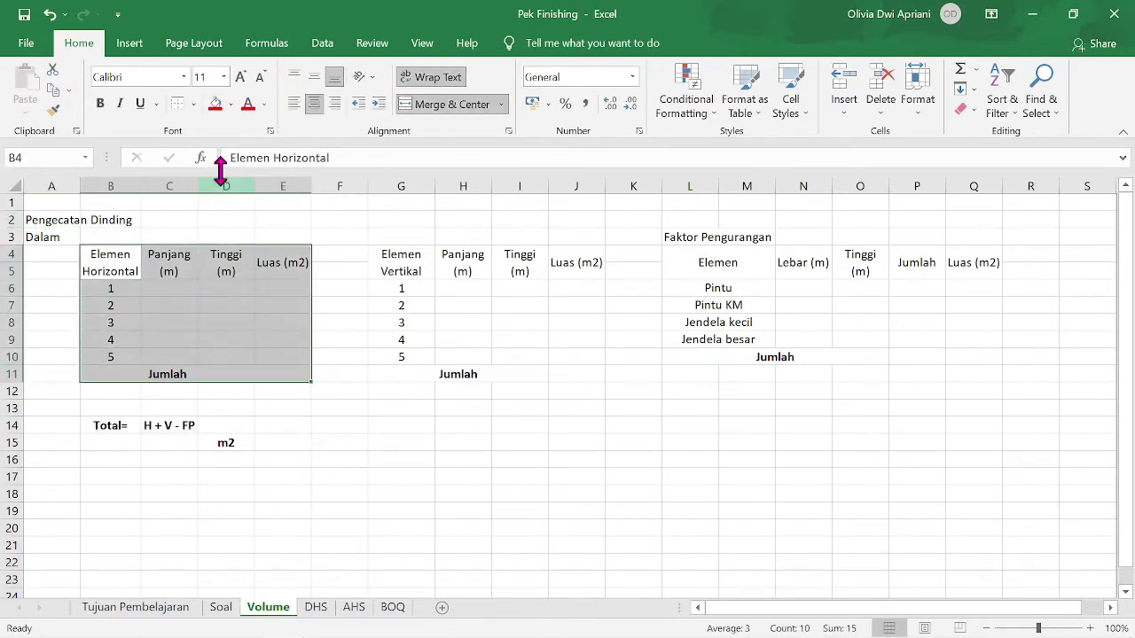
click(195, 106)
click(216, 262)
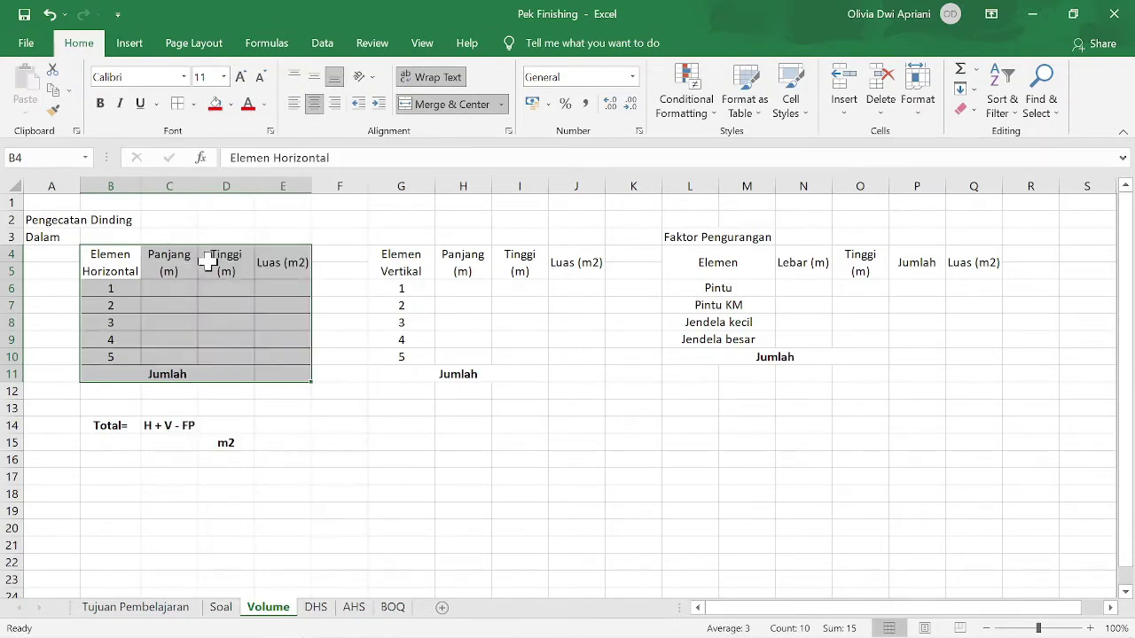
drag(393, 257, 577, 374)
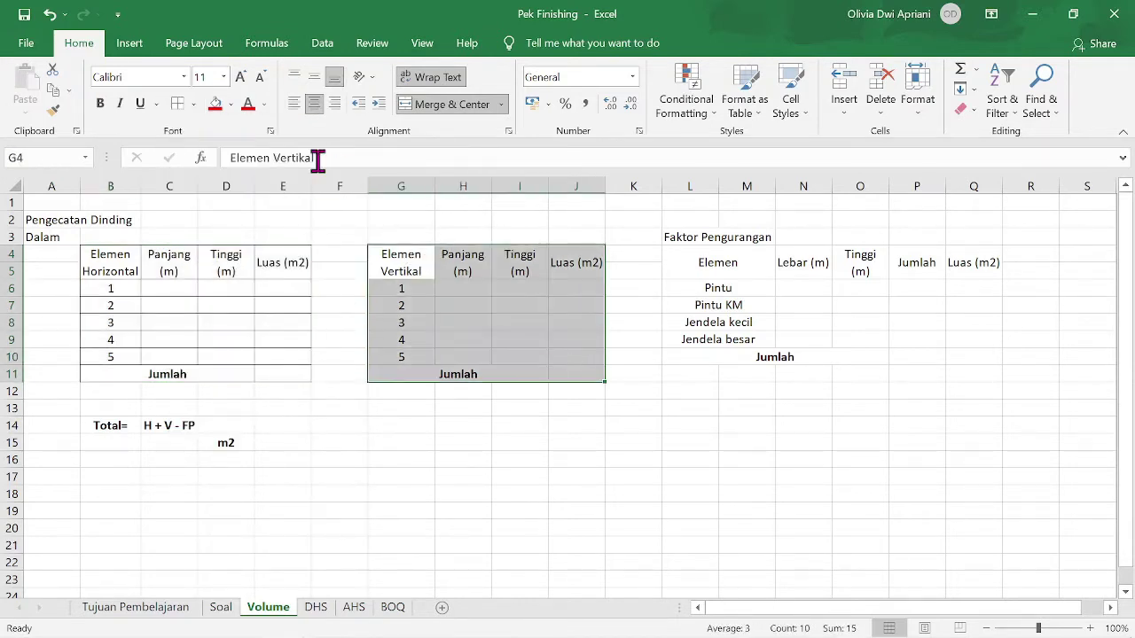
click(177, 104)
drag(733, 262, 988, 363)
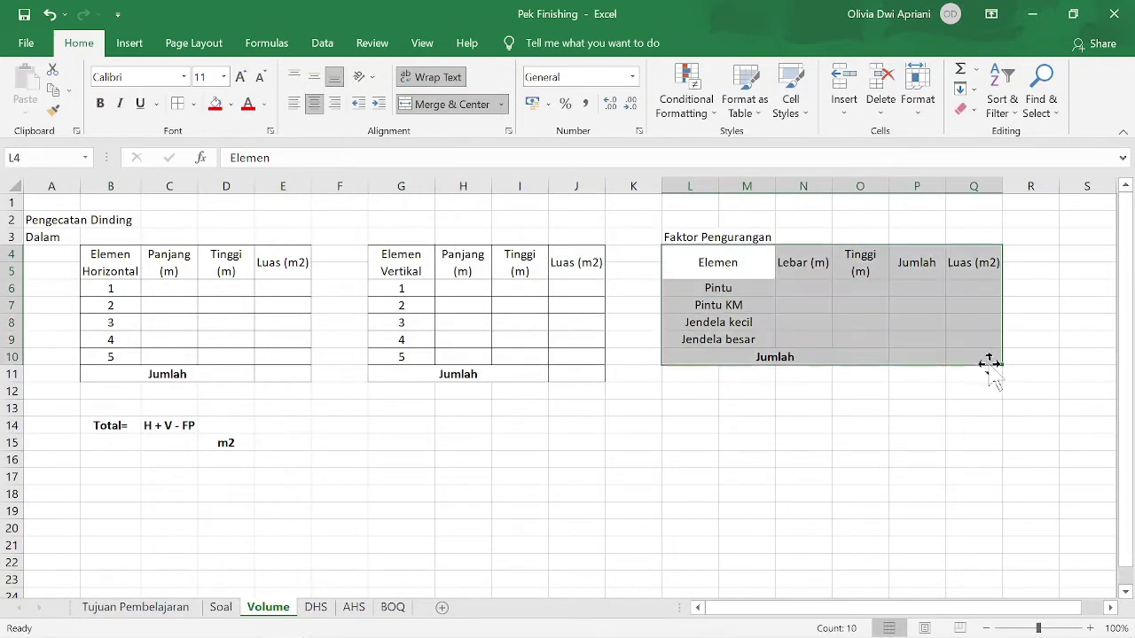
click(213, 105)
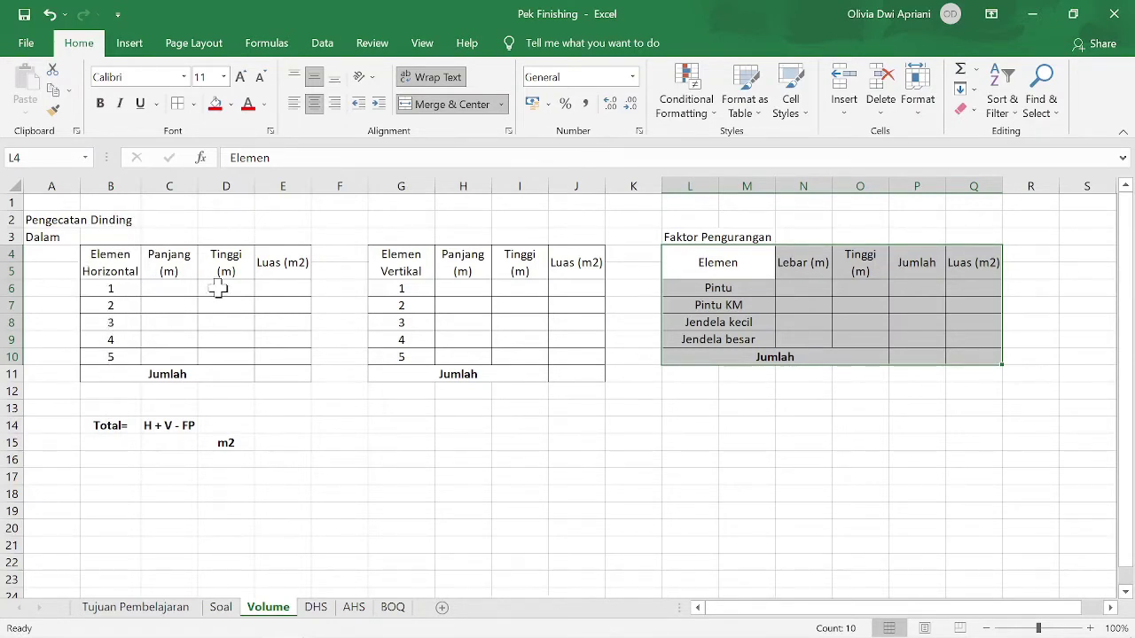
Check the floor plan and enter =1,98+1 as the Panjang of horizontal element 1 in C6
click(169, 291)
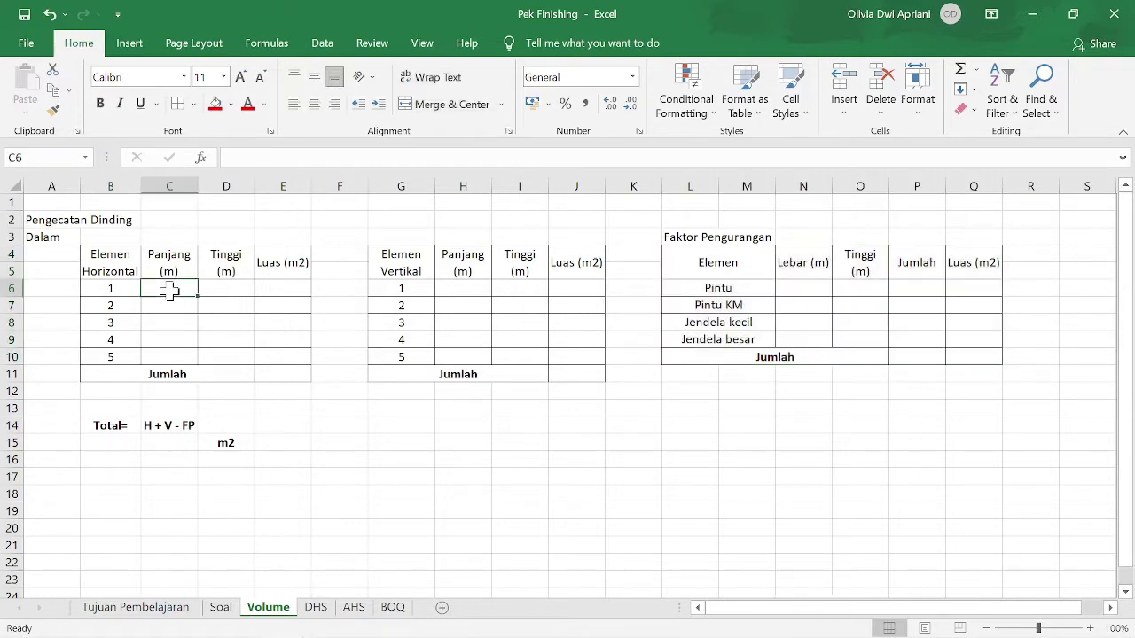
click(218, 610)
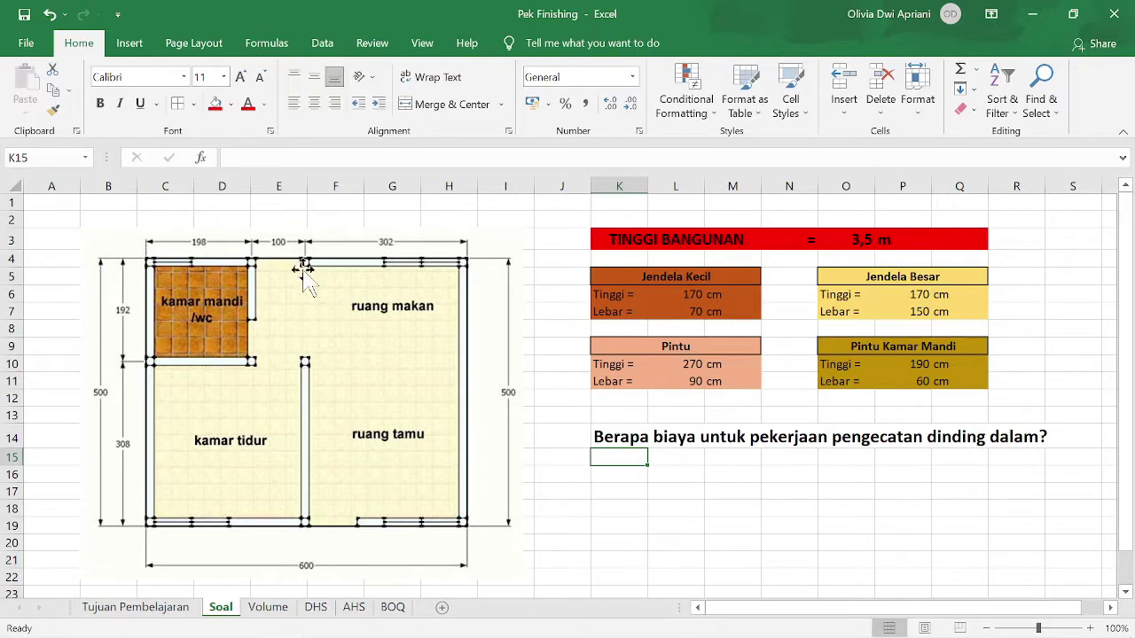
click(266, 612)
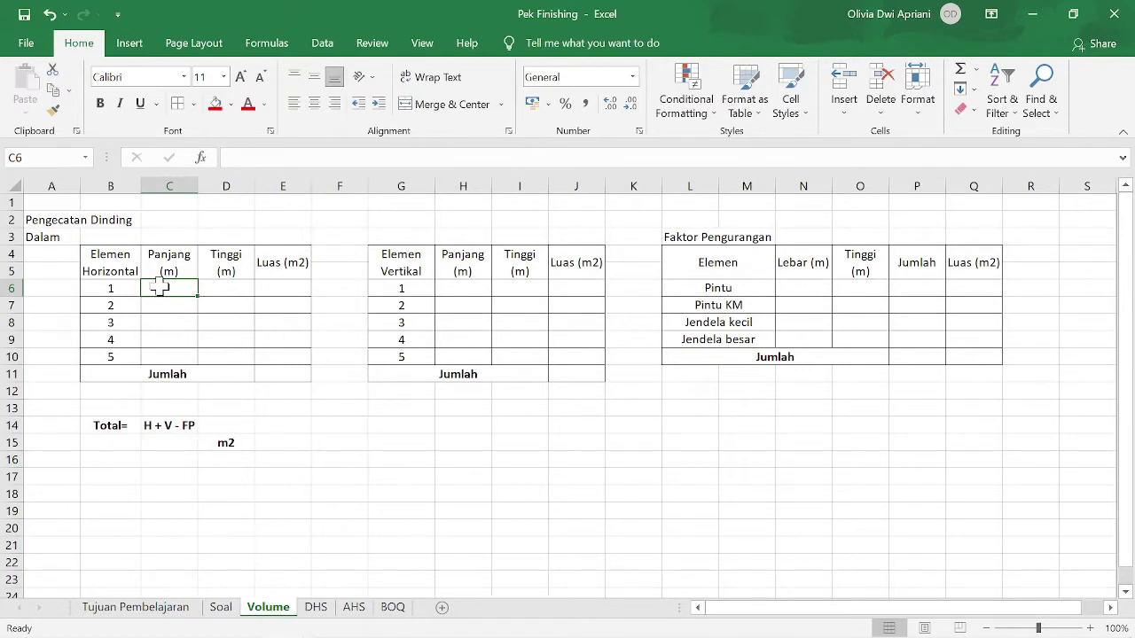
text(=1,98+1)
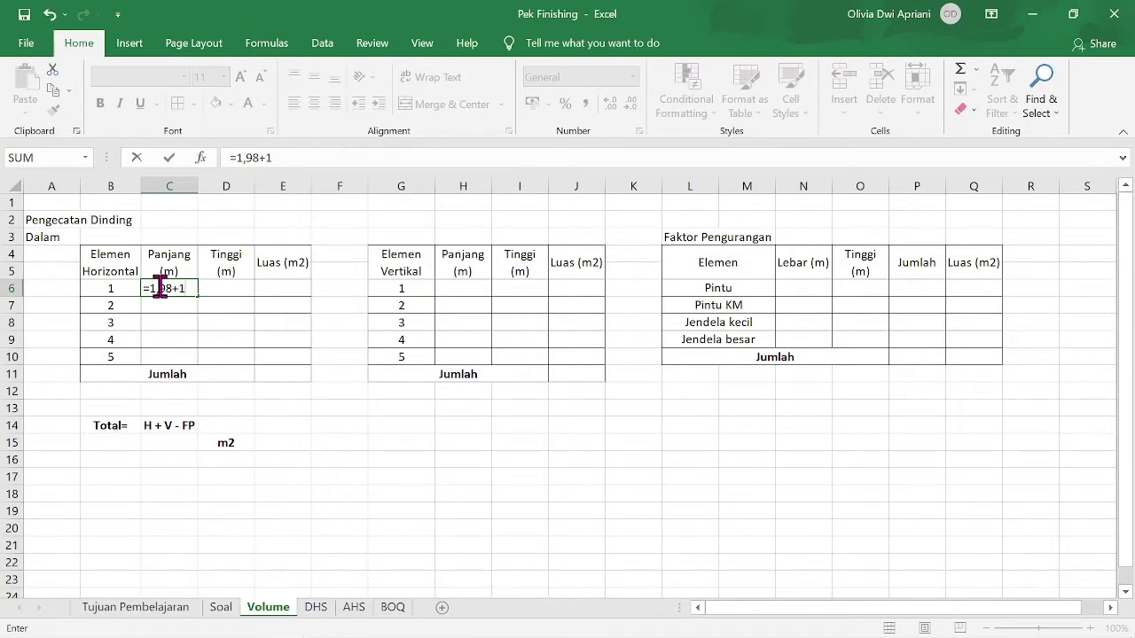
key(Return)
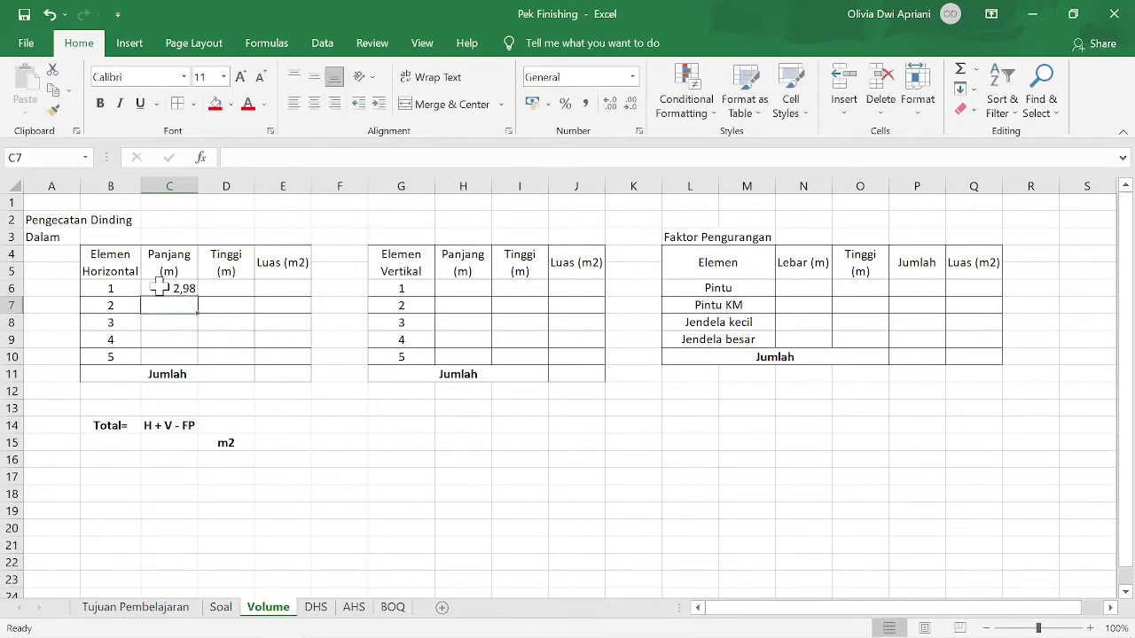
Take the next wall lengths from the plan and enter Panjang 3,02 for horizontal element 2 and 1,98 for element 3
click(219, 608)
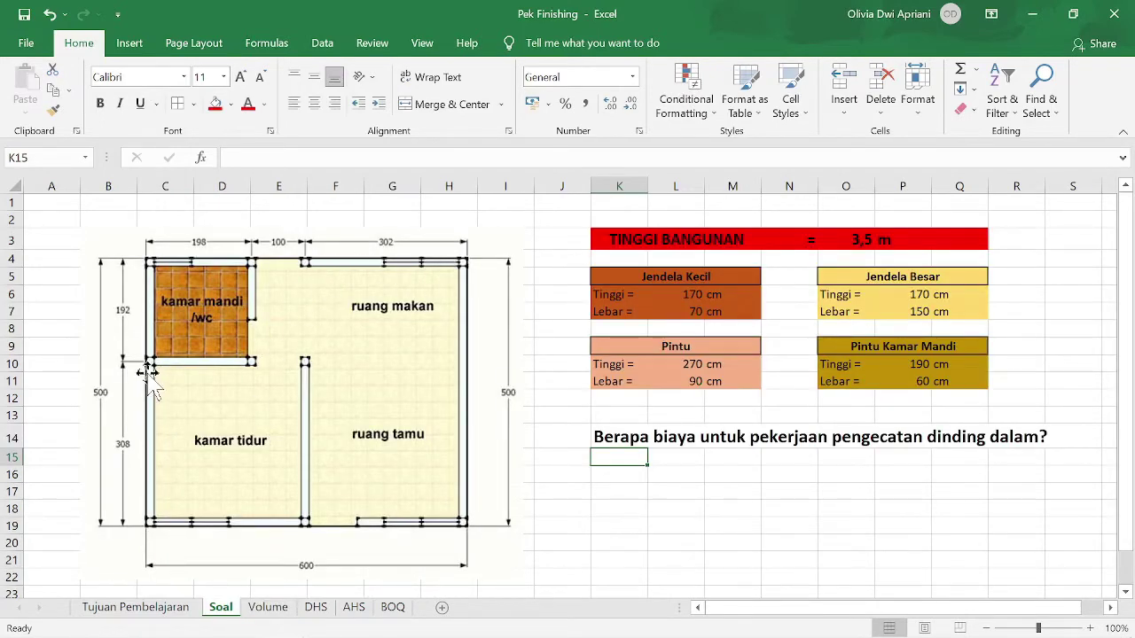
click(269, 607)
text(3,02)
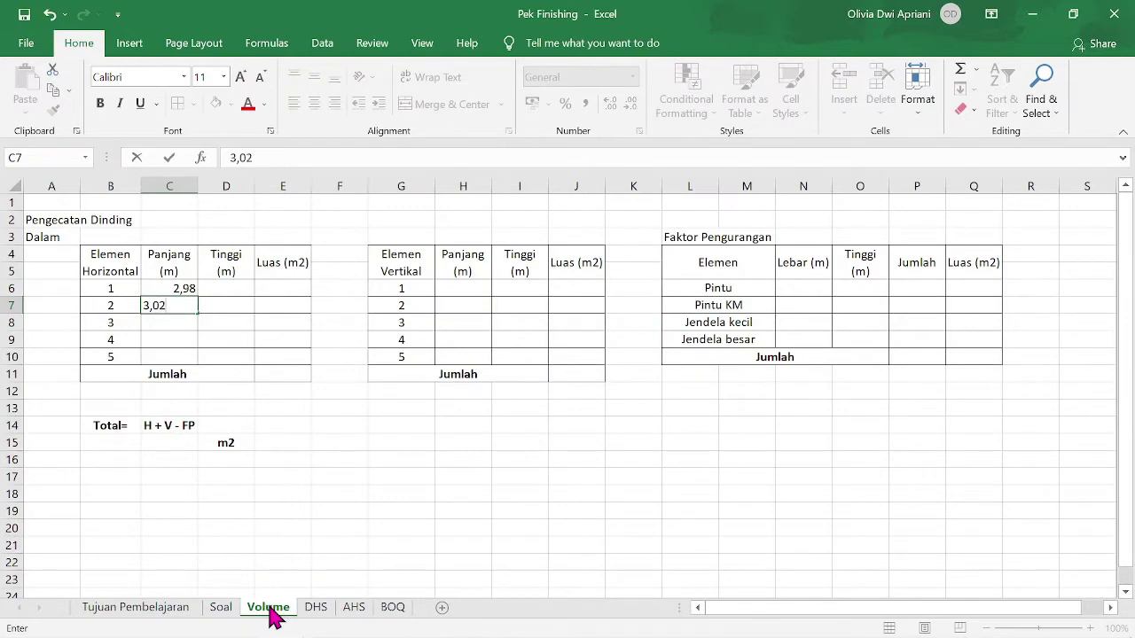
key(Return)
text(1,98)
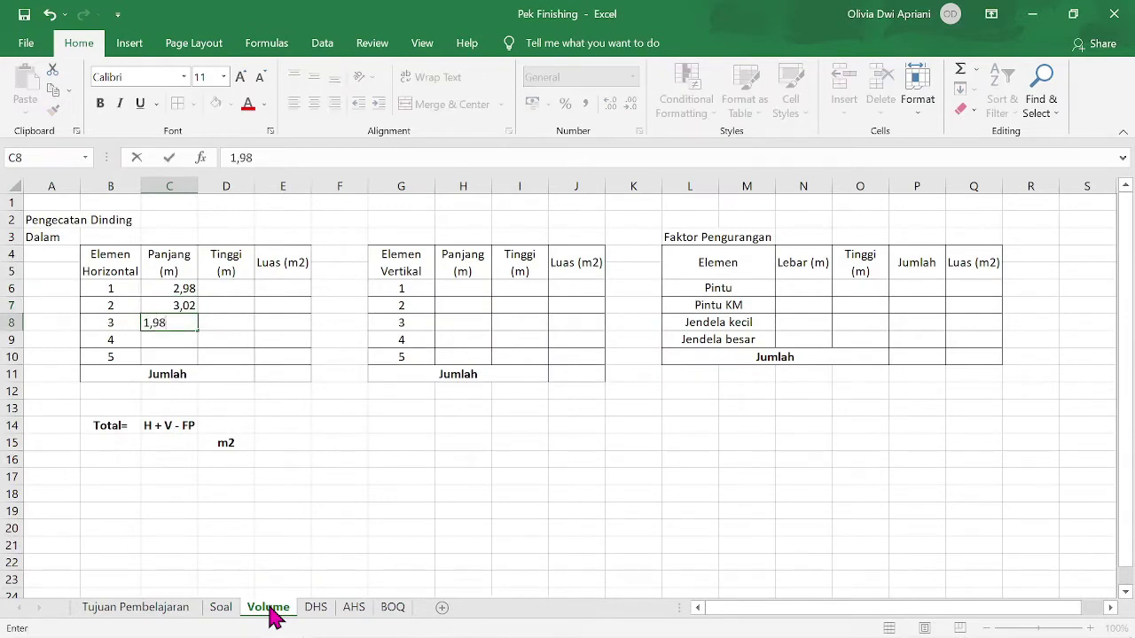
key(Return)
Check the plan and set the Panjang of horizontal element 4 equal to that of element 1 with a reference to C6
click(224, 608)
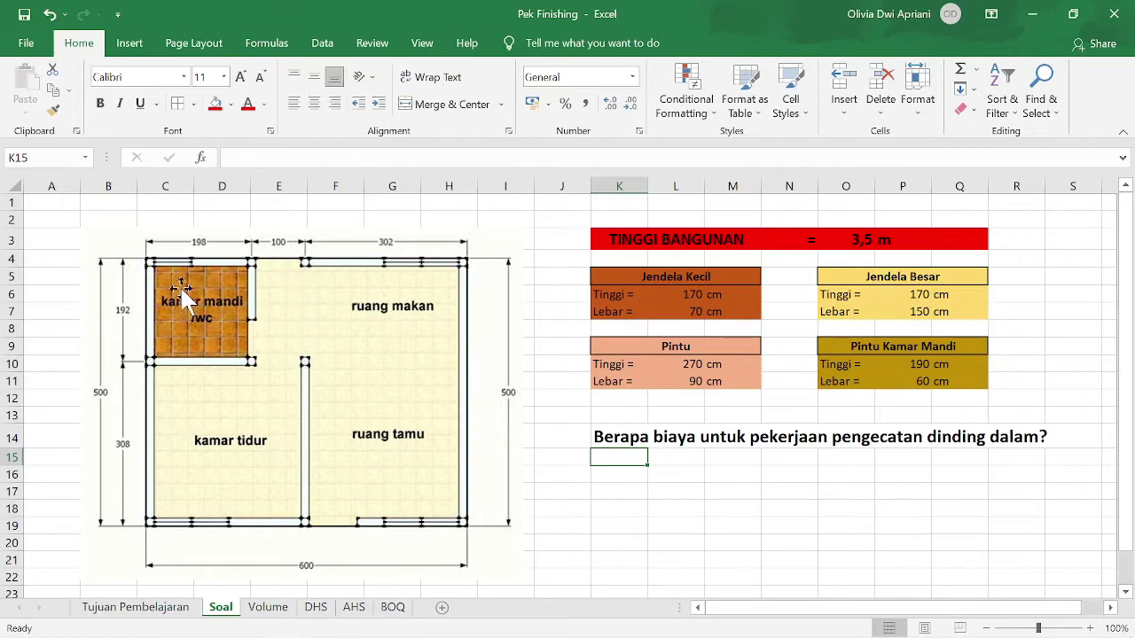
click(281, 610)
text(=)
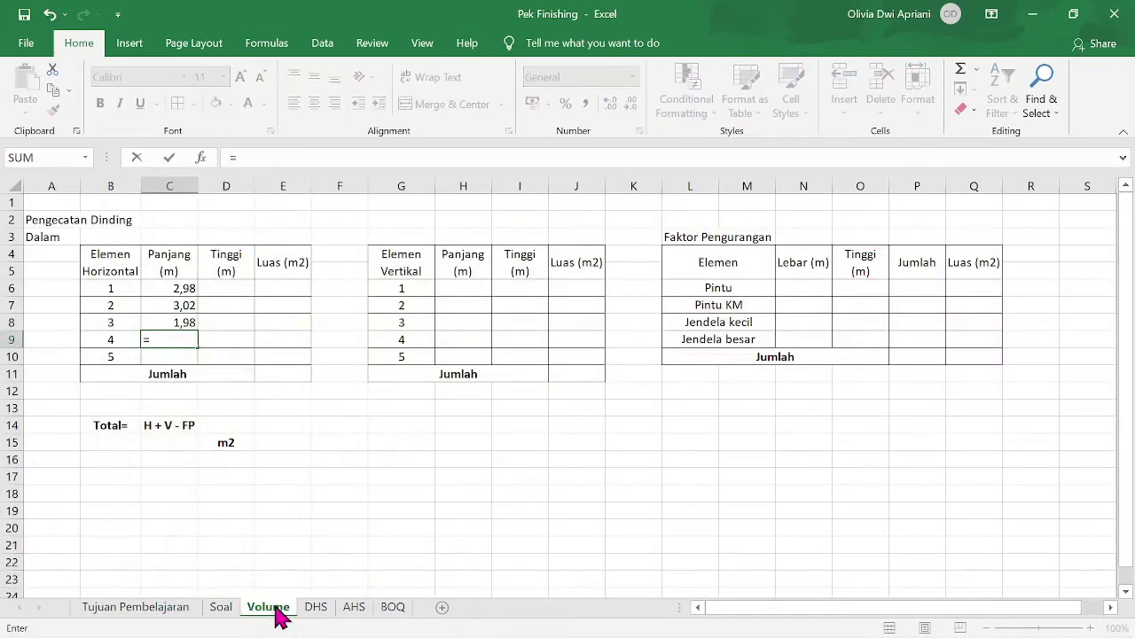
click(171, 288)
key(Return)
Set the Panjang of horizontal element 5 in C10 equal to that of element 2 with =Volume!C7, after checking the plan
text(=)
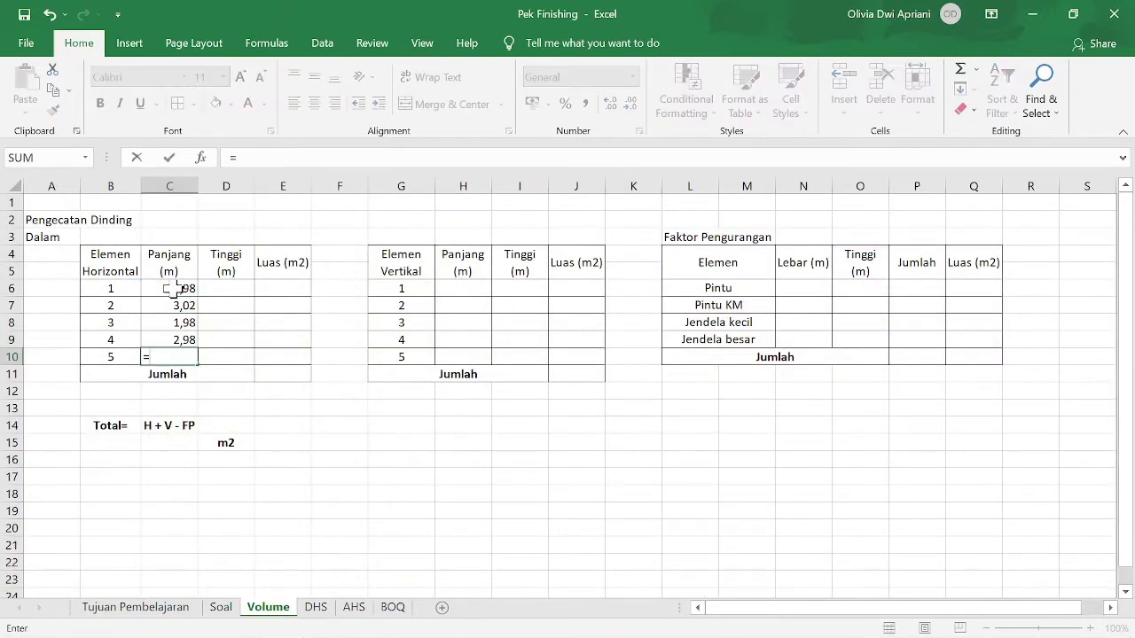
click(172, 610)
click(217, 610)
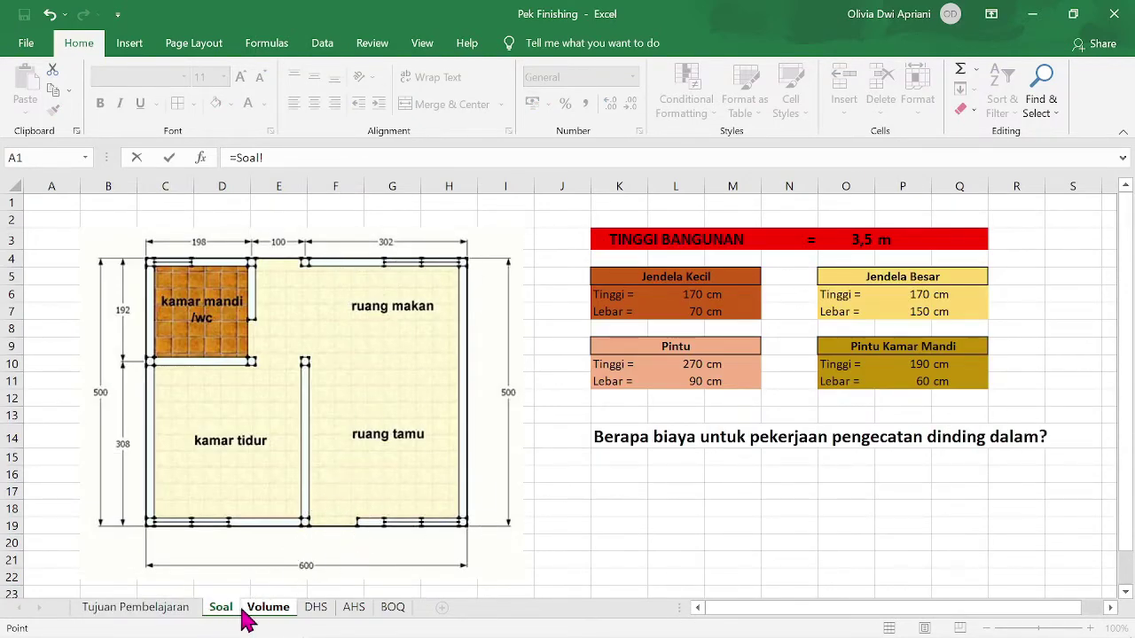
click(268, 610)
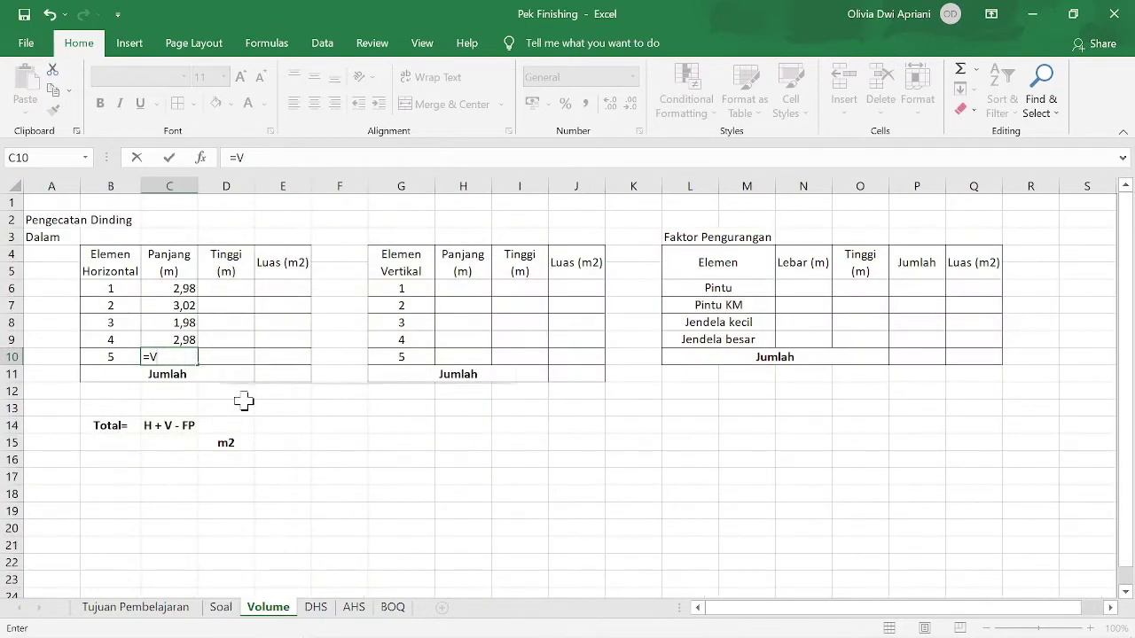
click(184, 306)
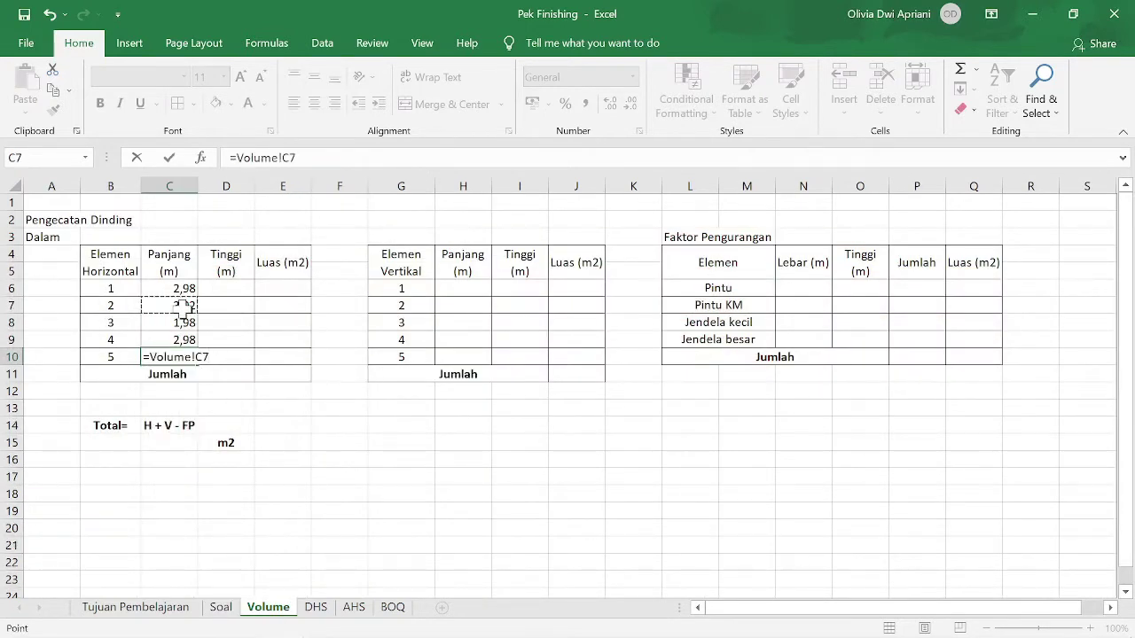
key(Return)
Enter the building height 3,5 as the Tinggi of horizontal element 1 and fill it down to element 5
click(233, 285)
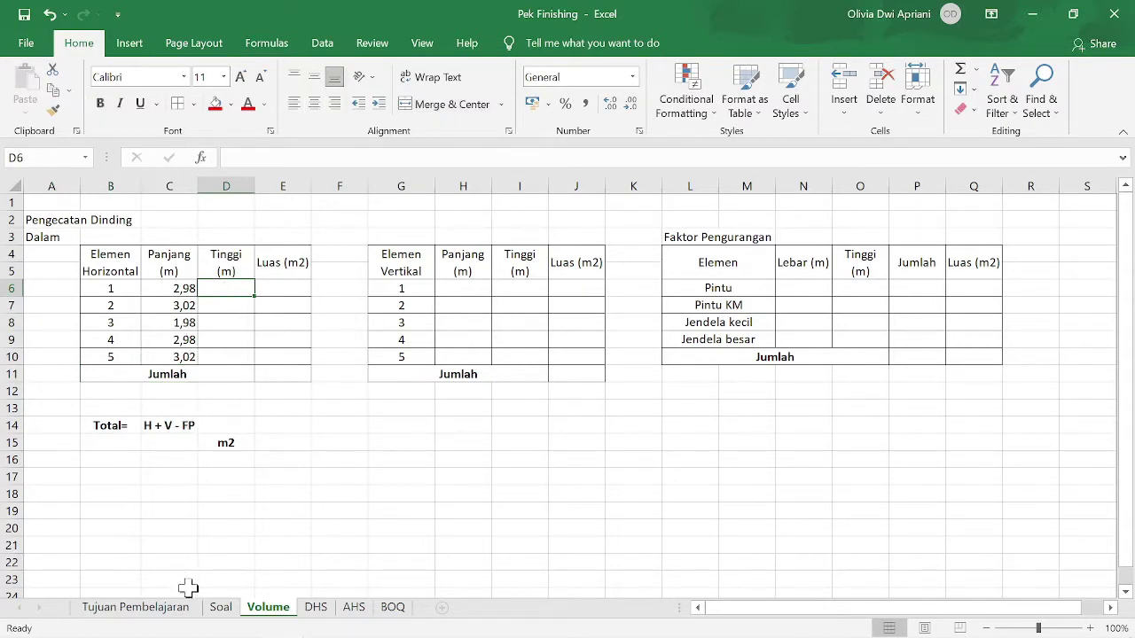
click(219, 611)
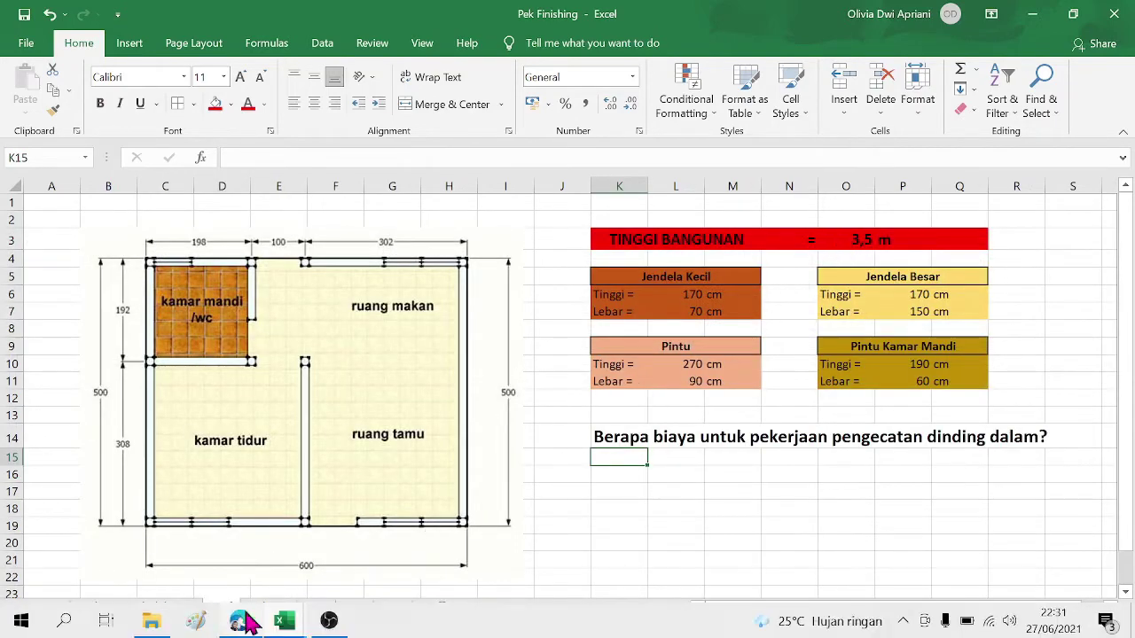
click(268, 611)
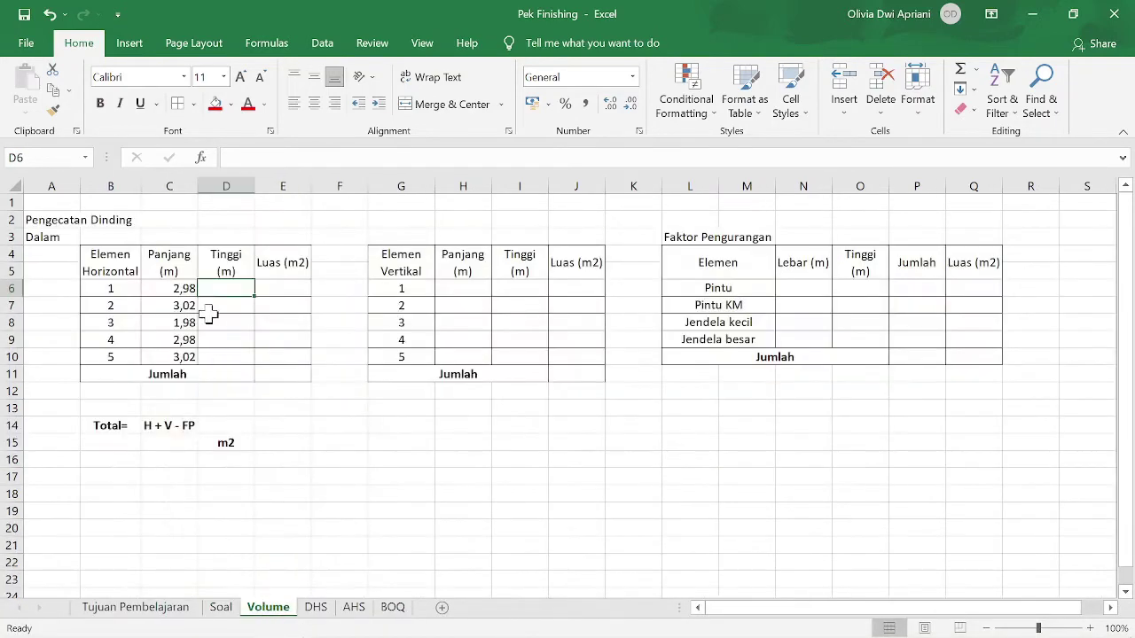
text(3,)
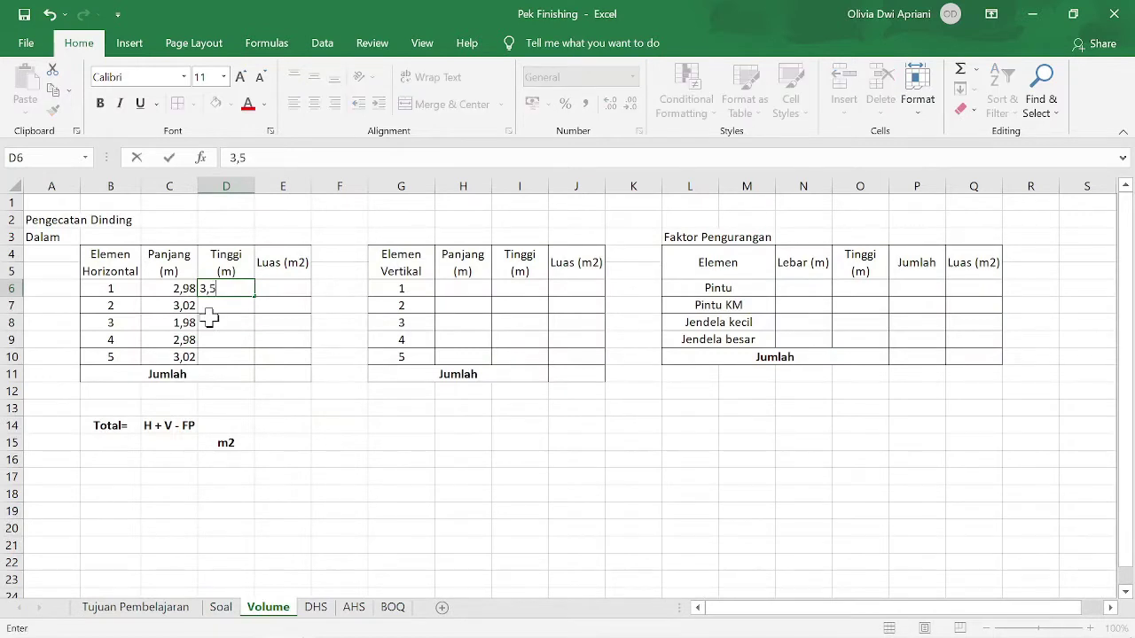
text(5)
key(Return)
click(240, 290)
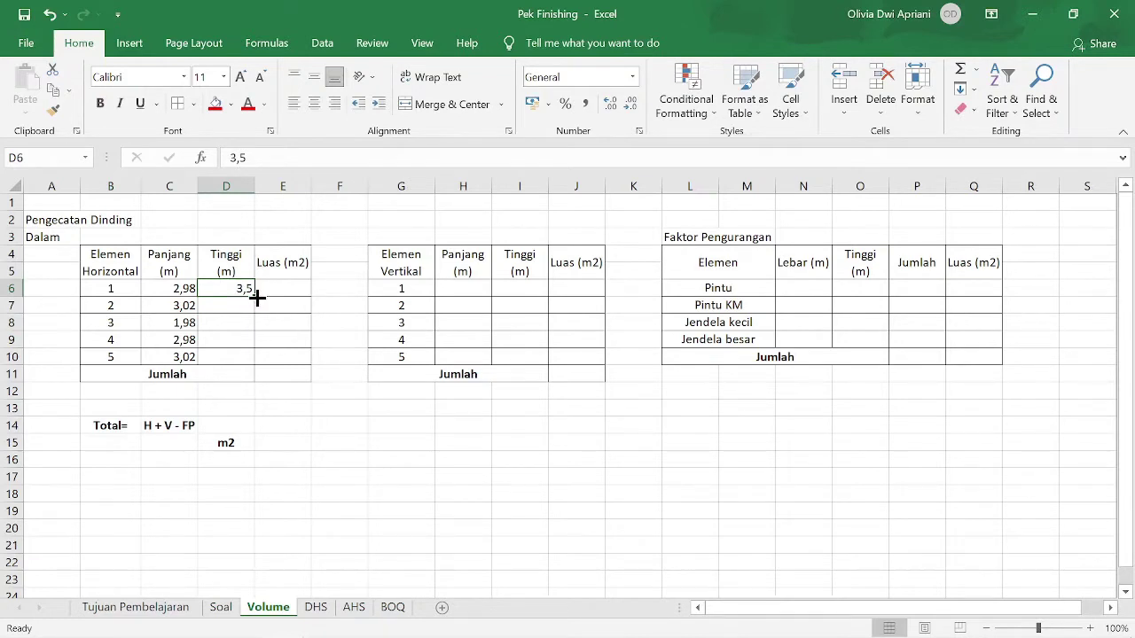
drag(257, 298, 254, 360)
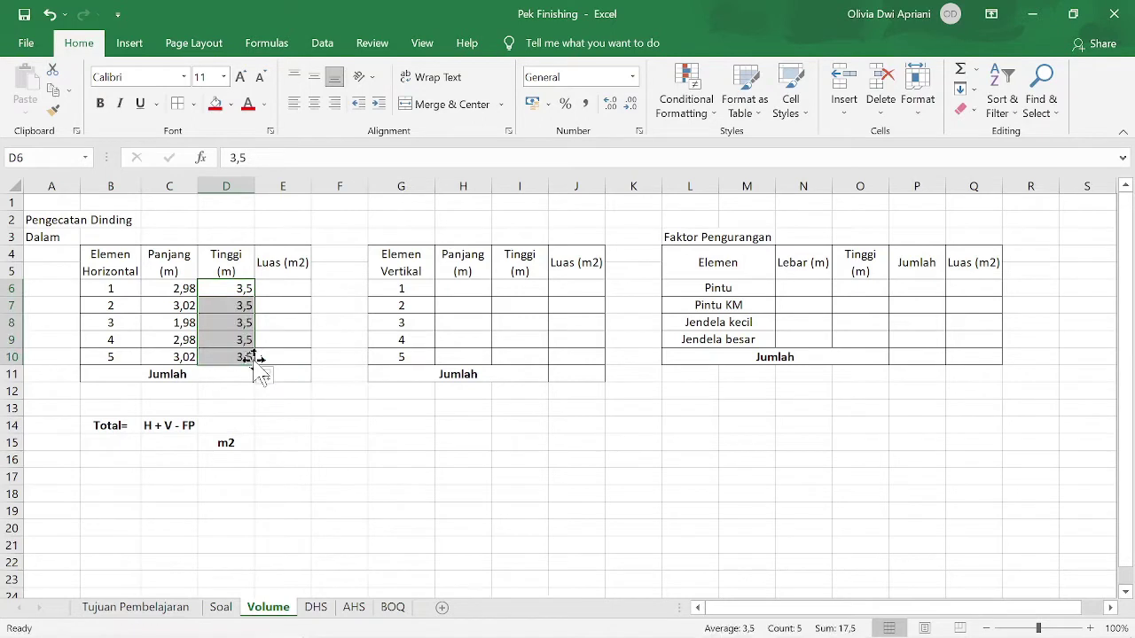
Calculate the Luas of horizontal element 1 in E6 as Panjang times Tinggi with =C6*D6
key(Right)
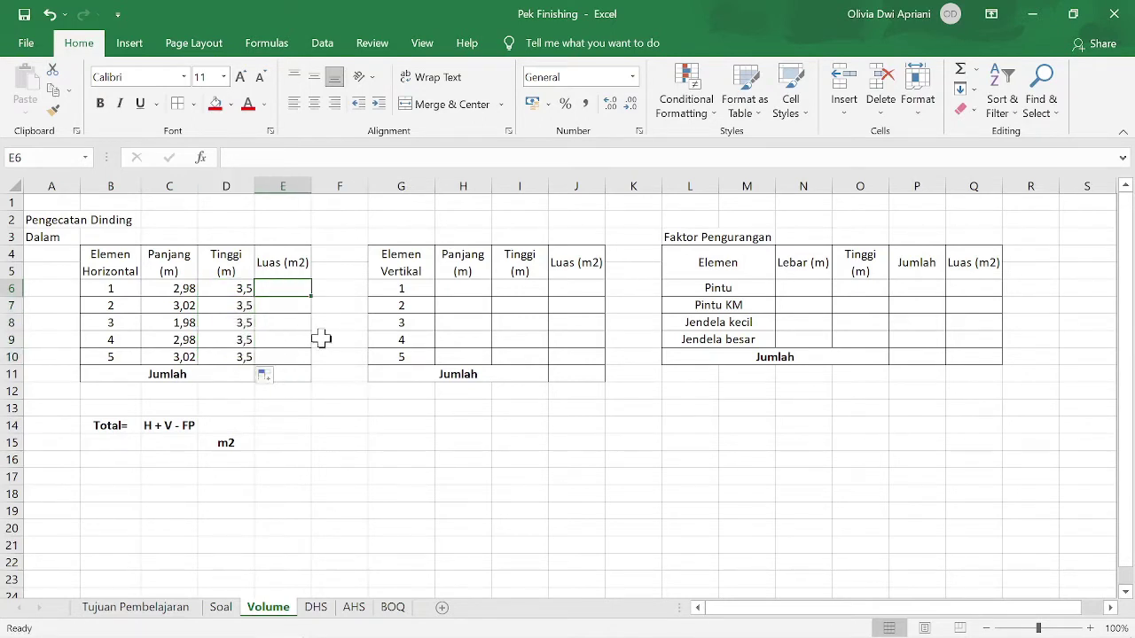
text(=)
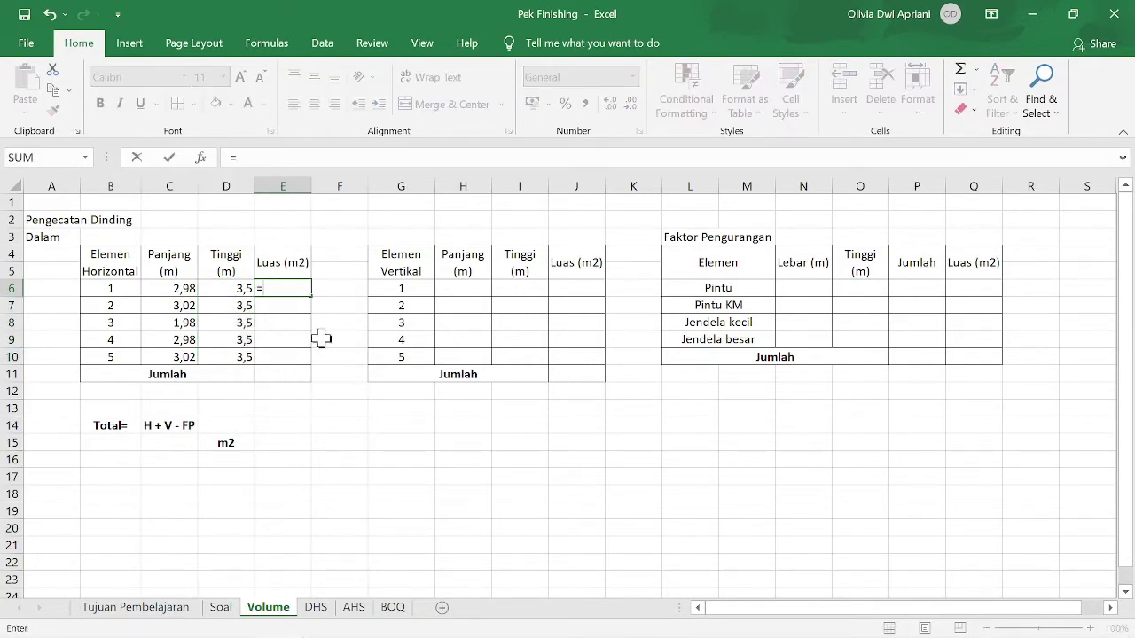
click(185, 287)
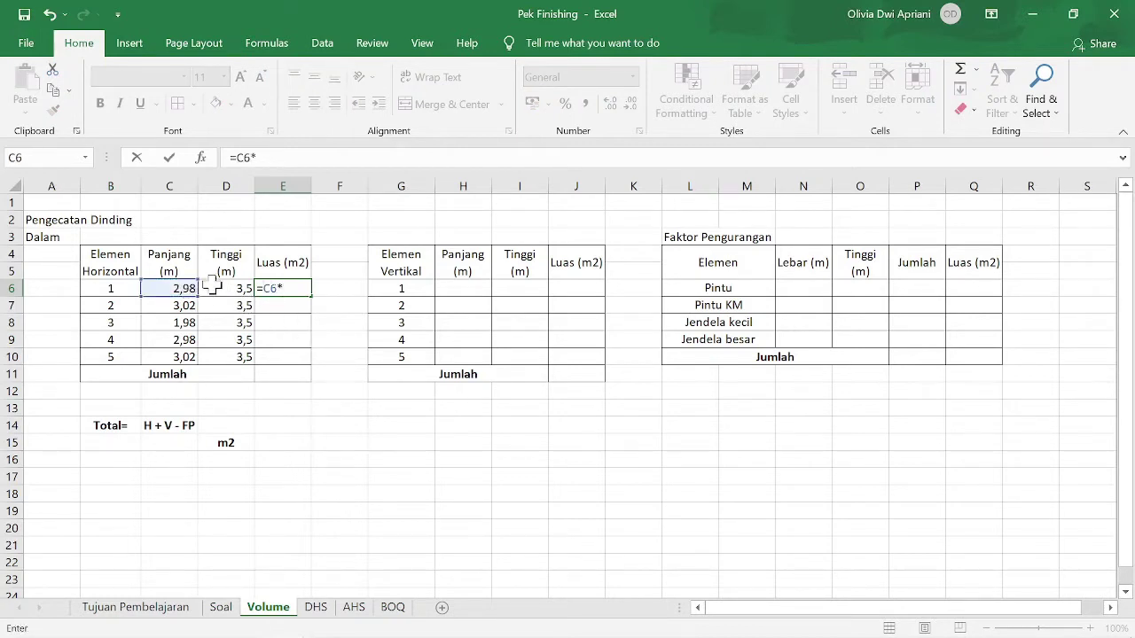
click(219, 287)
key(Return)
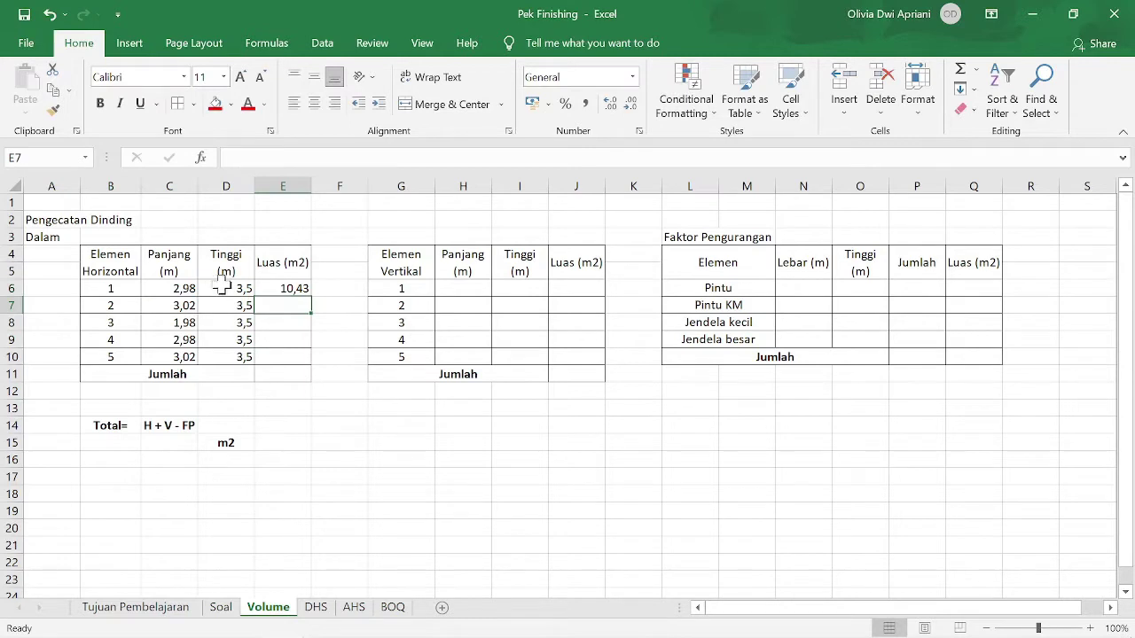
Fill the Luas formula in E6 down to horizontal element 5 and check the copied formulas in E10 and E9
click(291, 288)
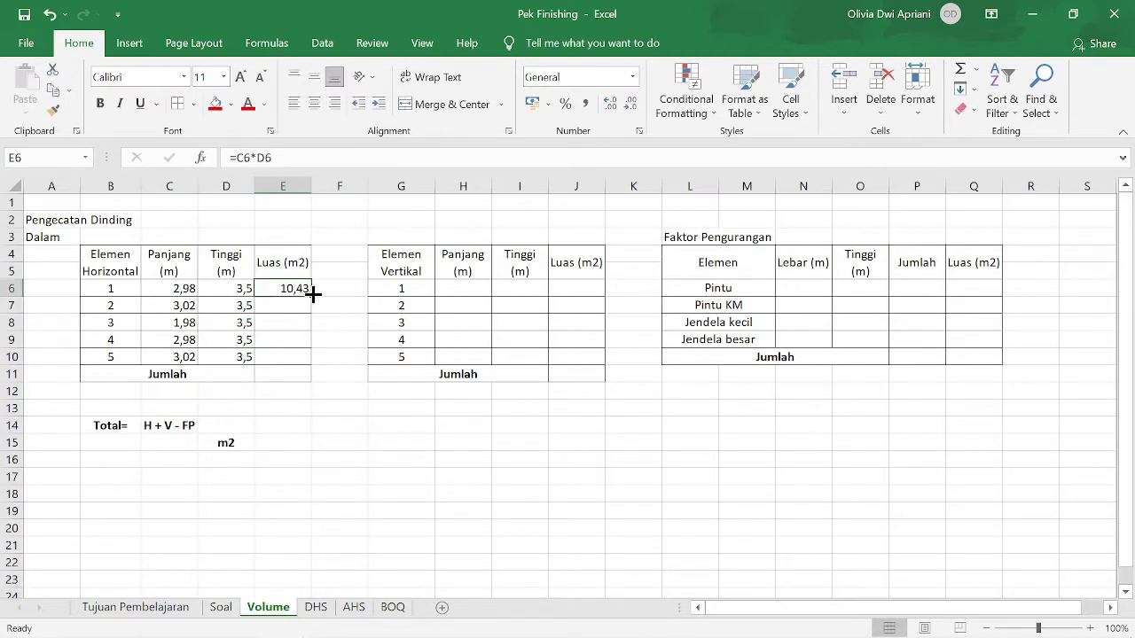
drag(312, 296, 315, 359)
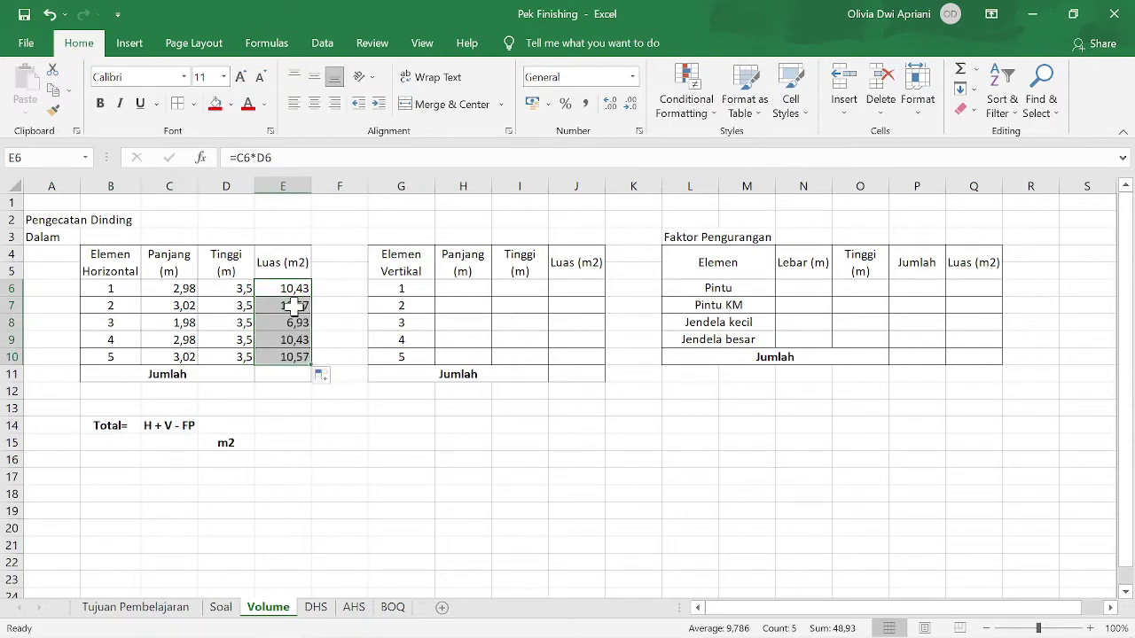
click(282, 357)
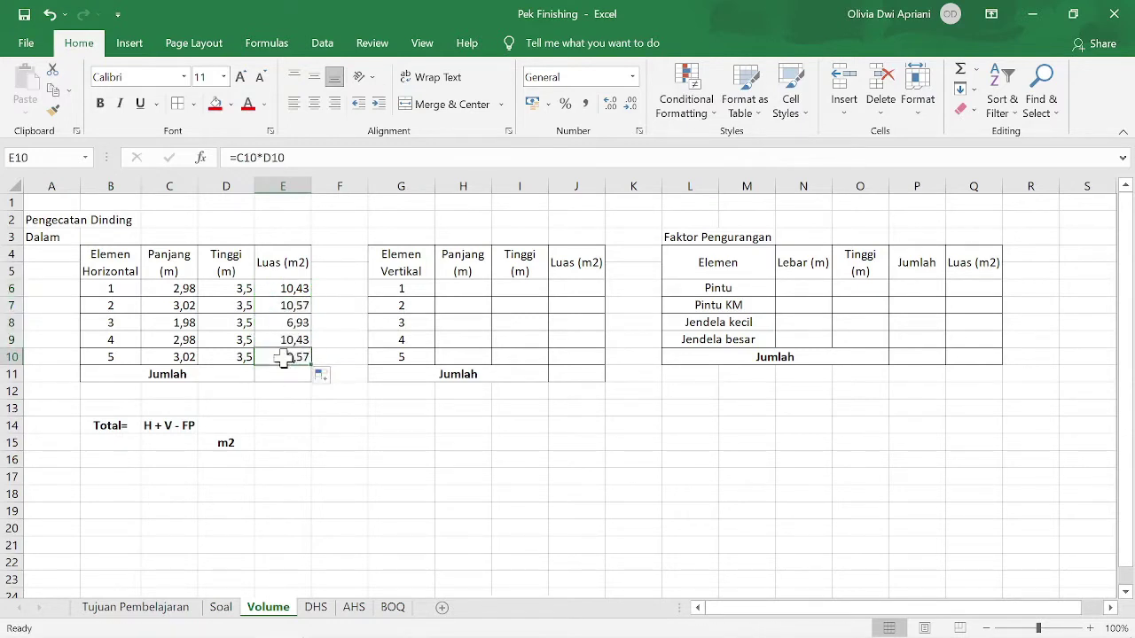
double_click(288, 356)
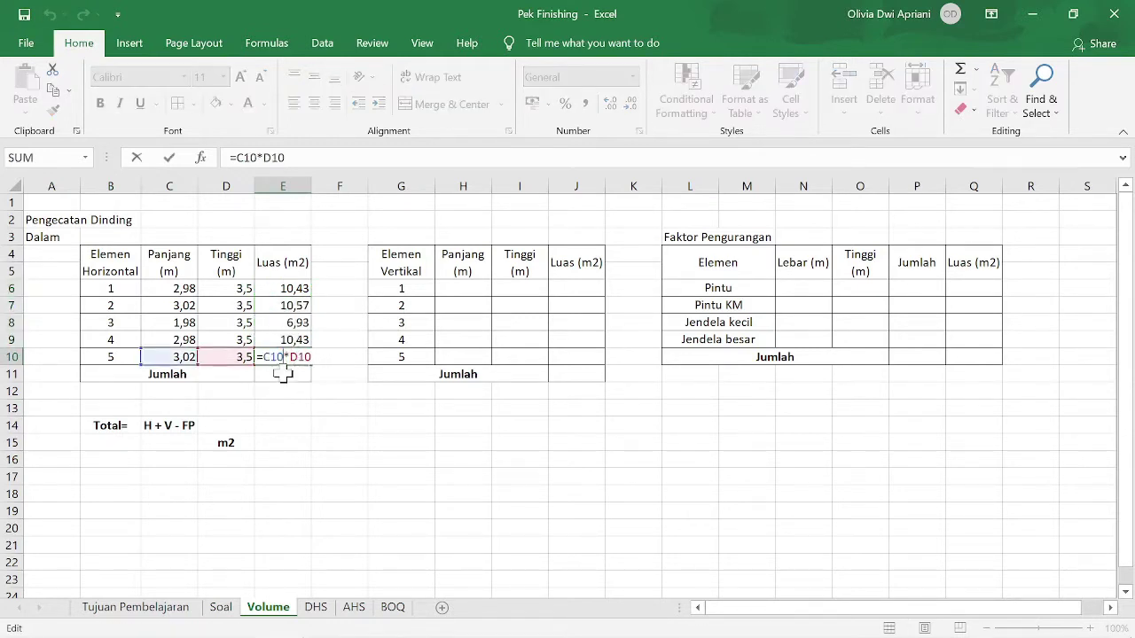
key(Escape)
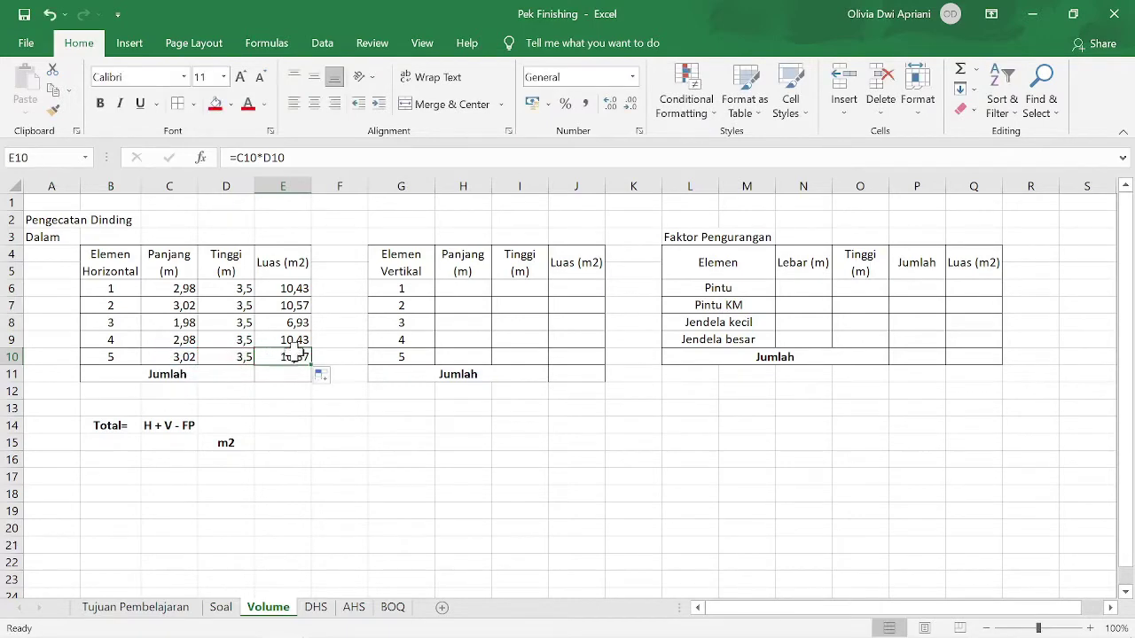
double_click(288, 344)
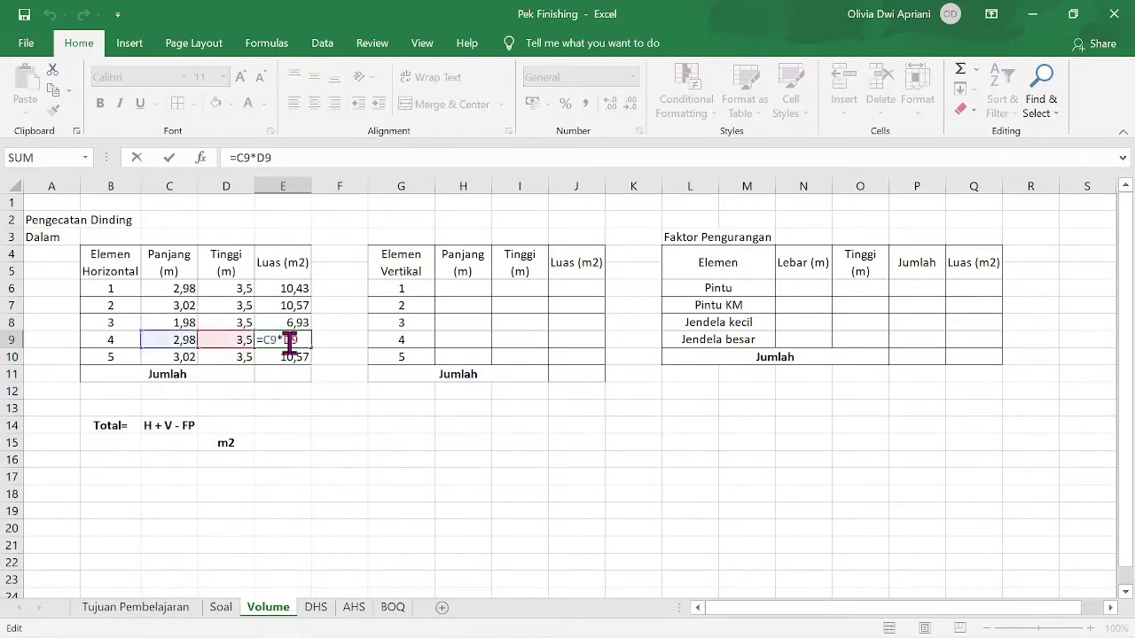
key(Escape)
Total the Luas of the horizontal elements in the Jumlah cell E11 with =SUM(E6:E10)
click(282, 374)
text(=)
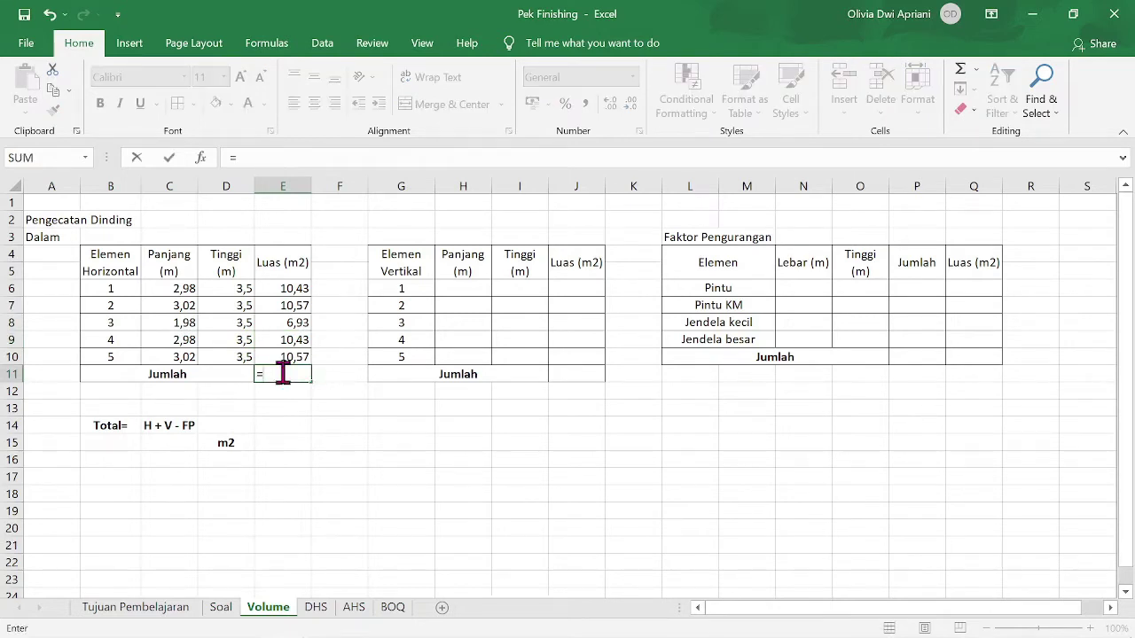
text(sum)
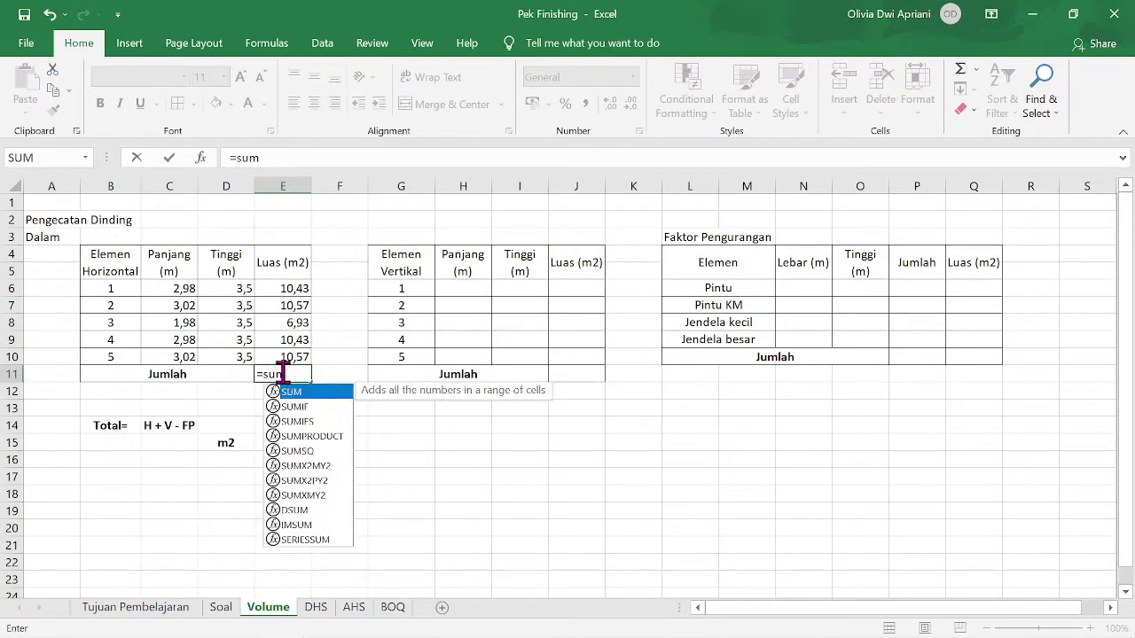
text(()
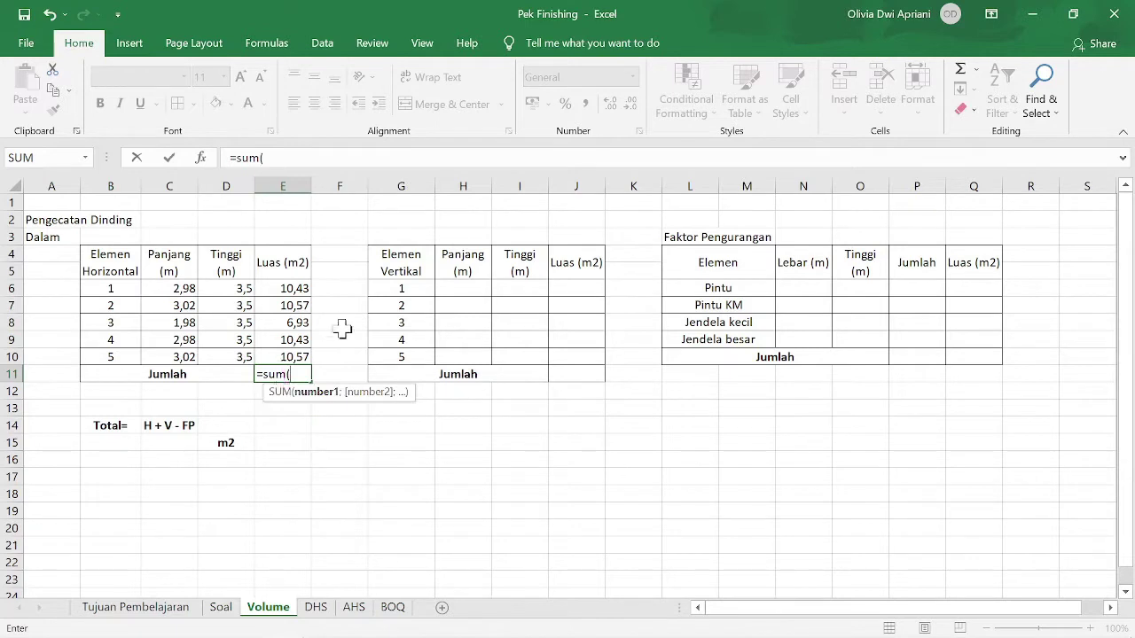
click(293, 285)
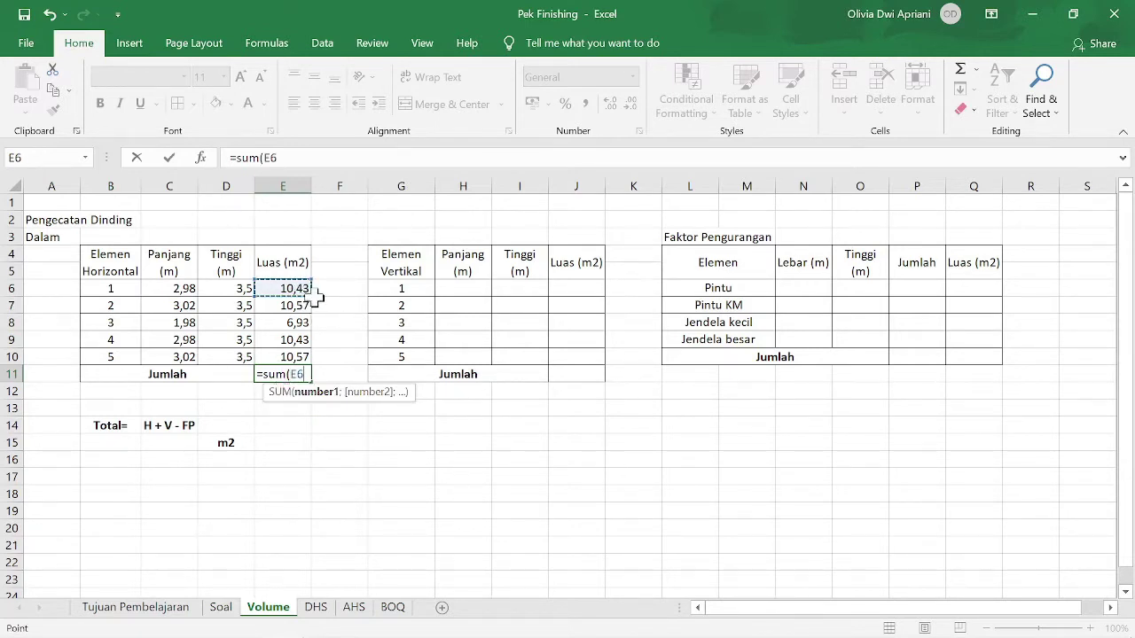
drag(315, 298, 310, 361)
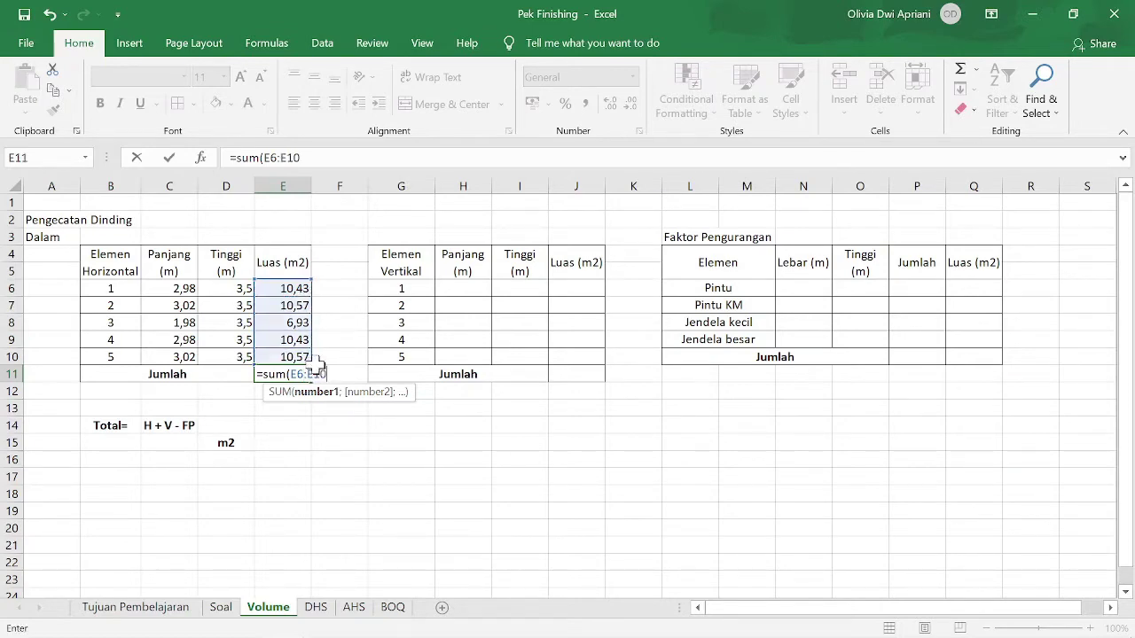
text())
key(Return)
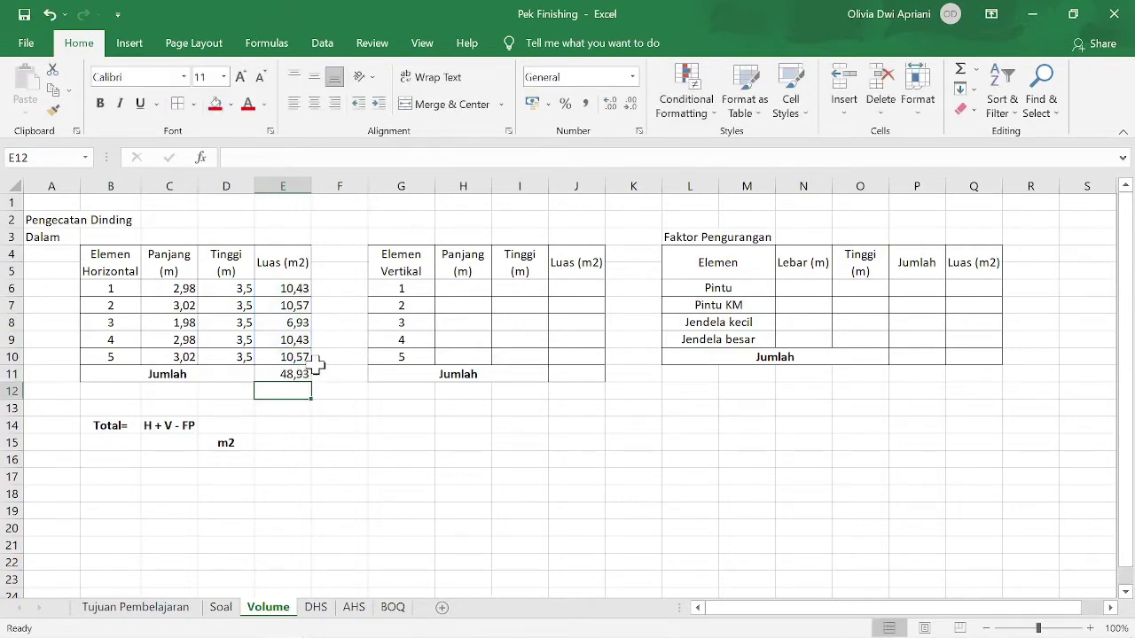
Check the plan and enter the Panjang of vertical elements 1 and 2 as 1,92 and 3,08
click(222, 610)
click(268, 612)
click(473, 289)
text(1,92)
key(Return)
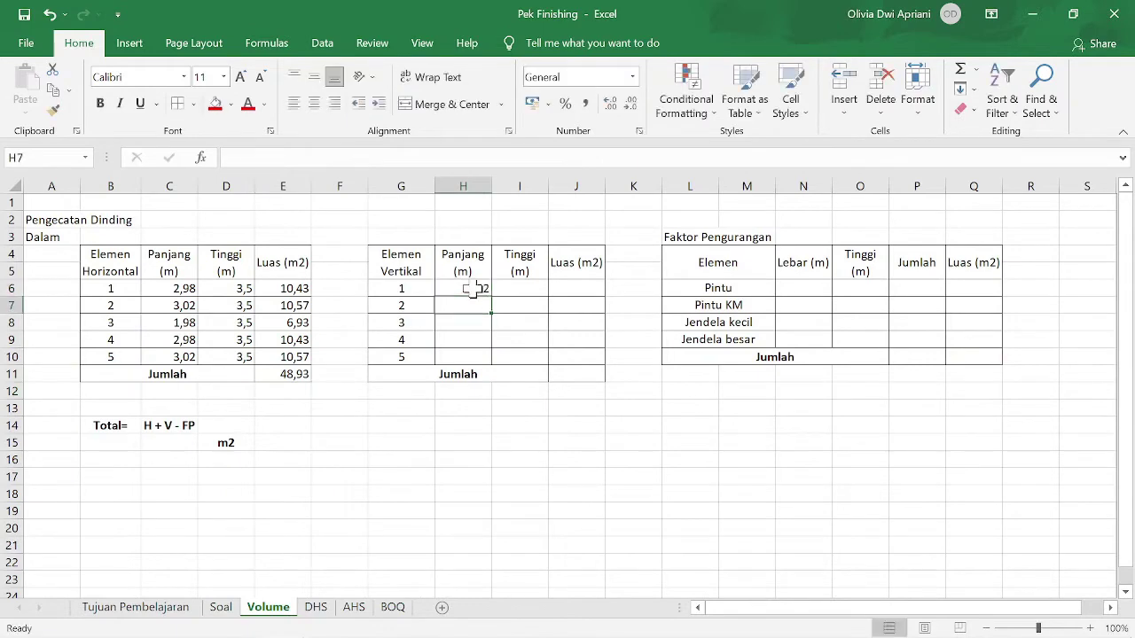
text(3,08)
key(Return)
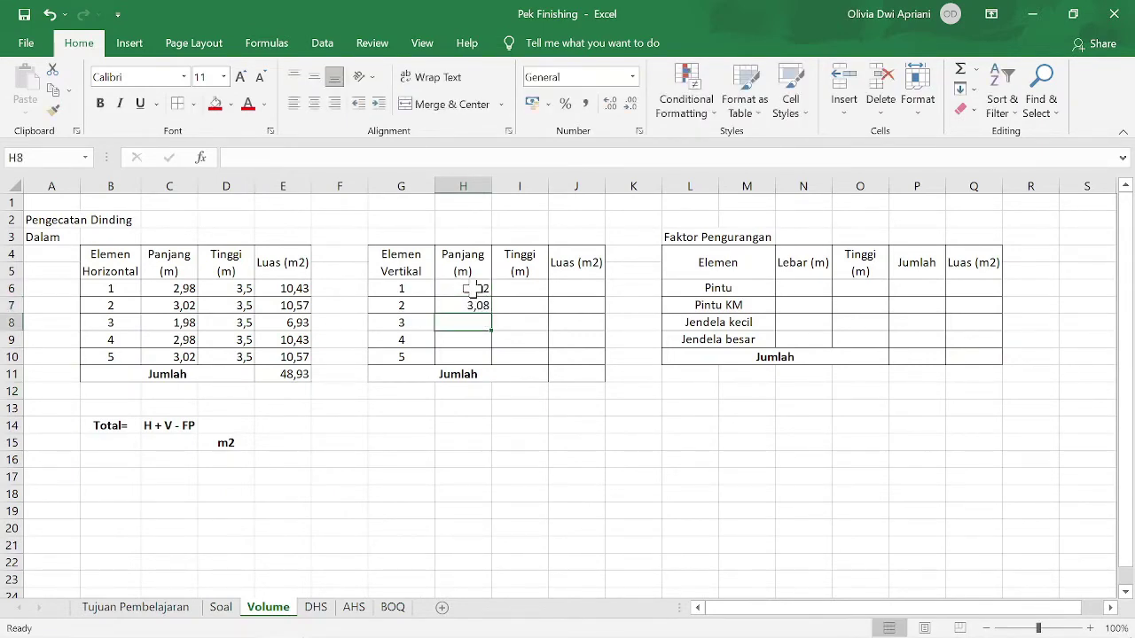
Check the plan and set the Panjang of vertical elements 3 and 4 with the references =H6 and =H7
click(222, 610)
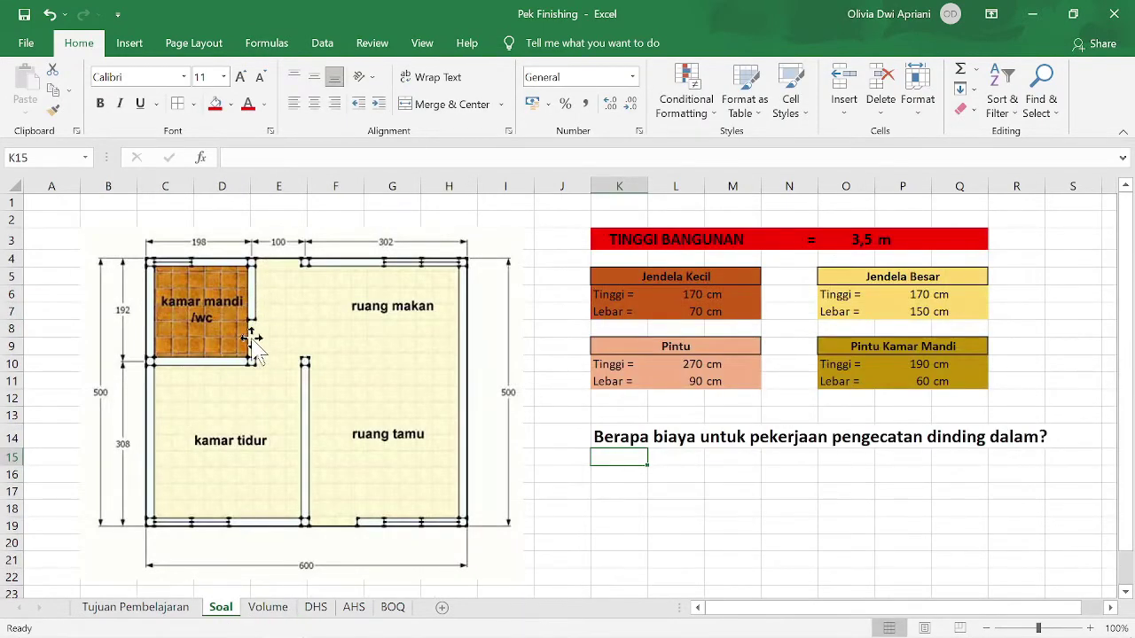
click(279, 609)
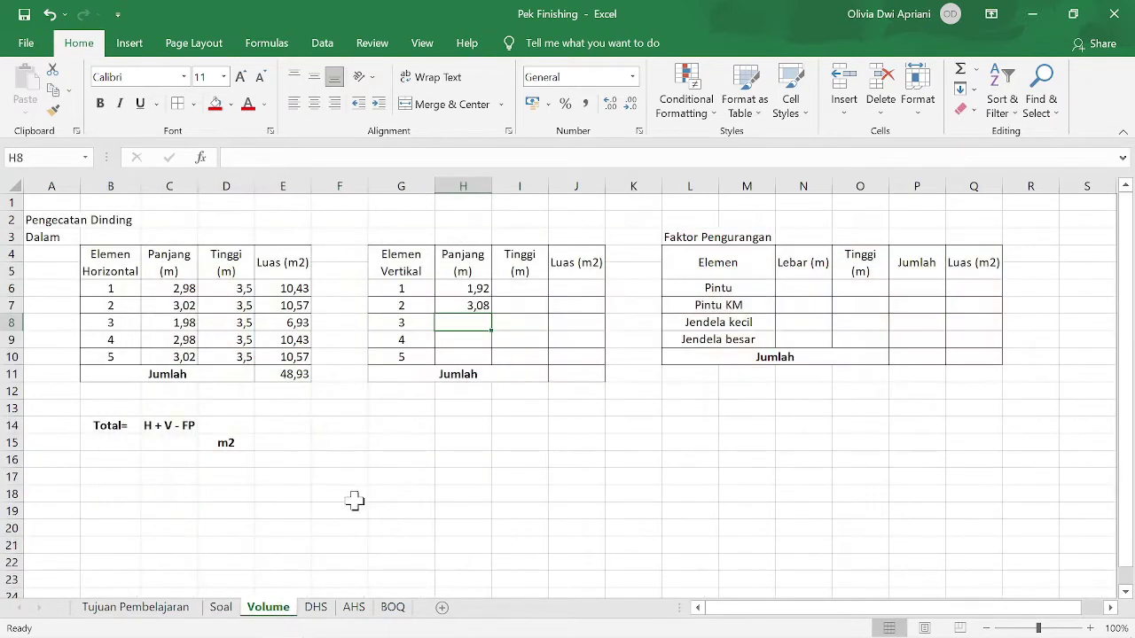
text(=)
click(471, 289)
key(Return)
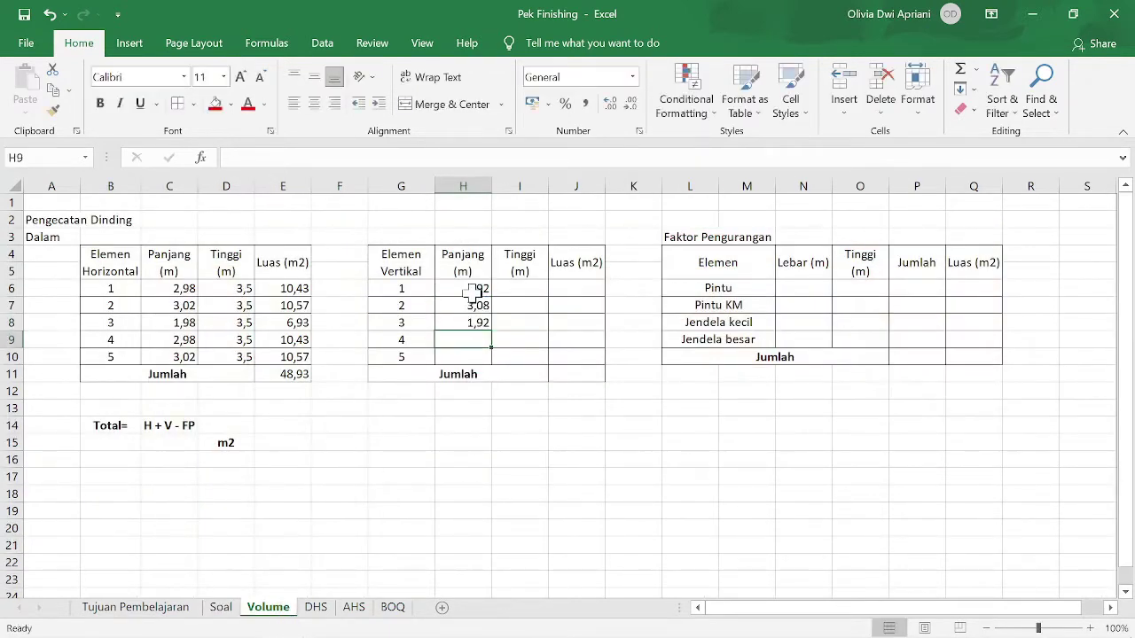
text(=)
click(474, 306)
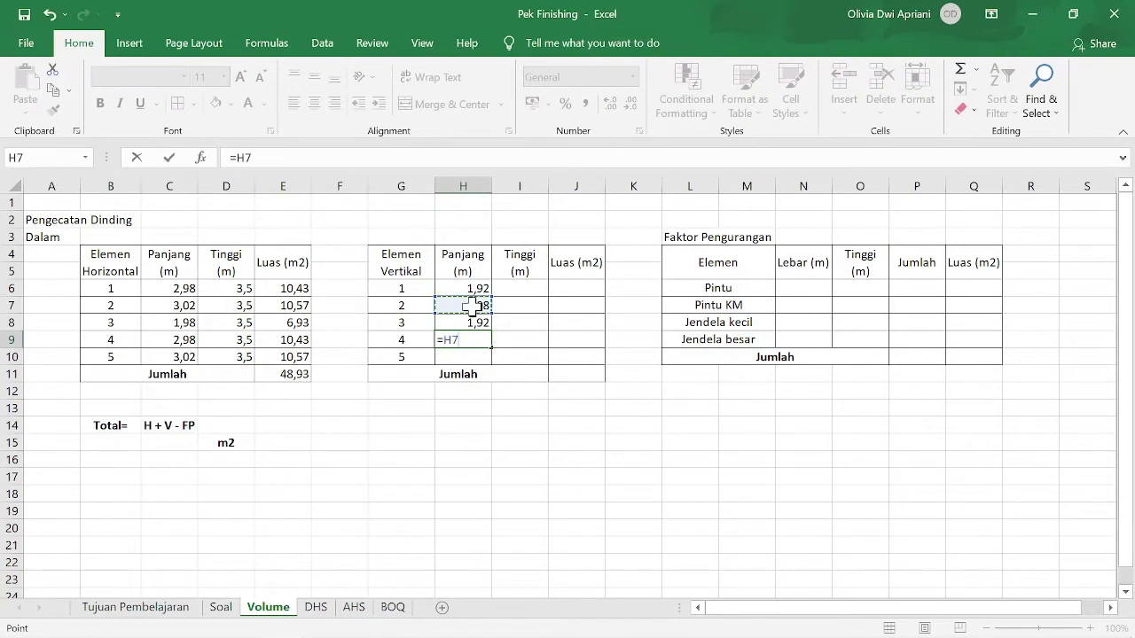
key(Return)
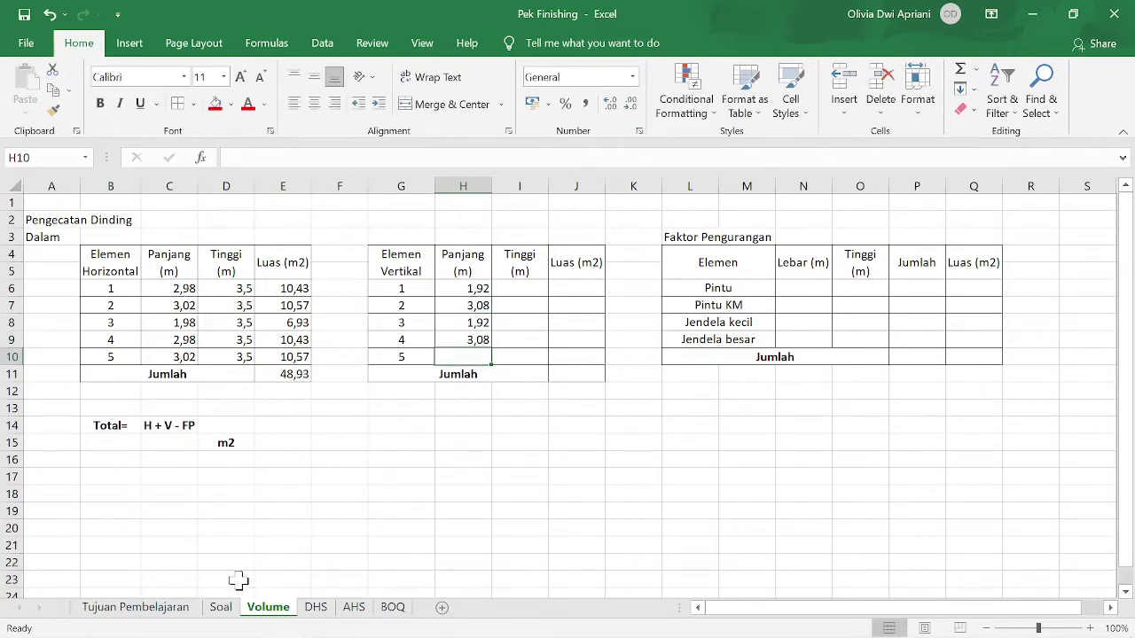
Check the plan on the Soal sheet and enter 5 as the Panjang of vertical element 5
click(221, 607)
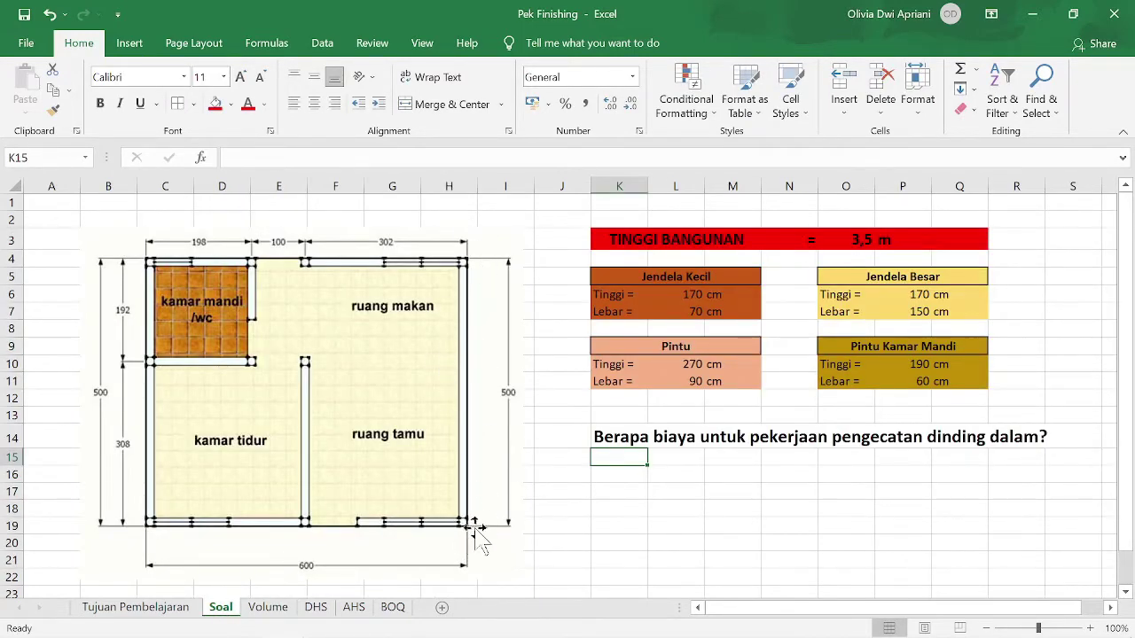
click(273, 617)
text(5)
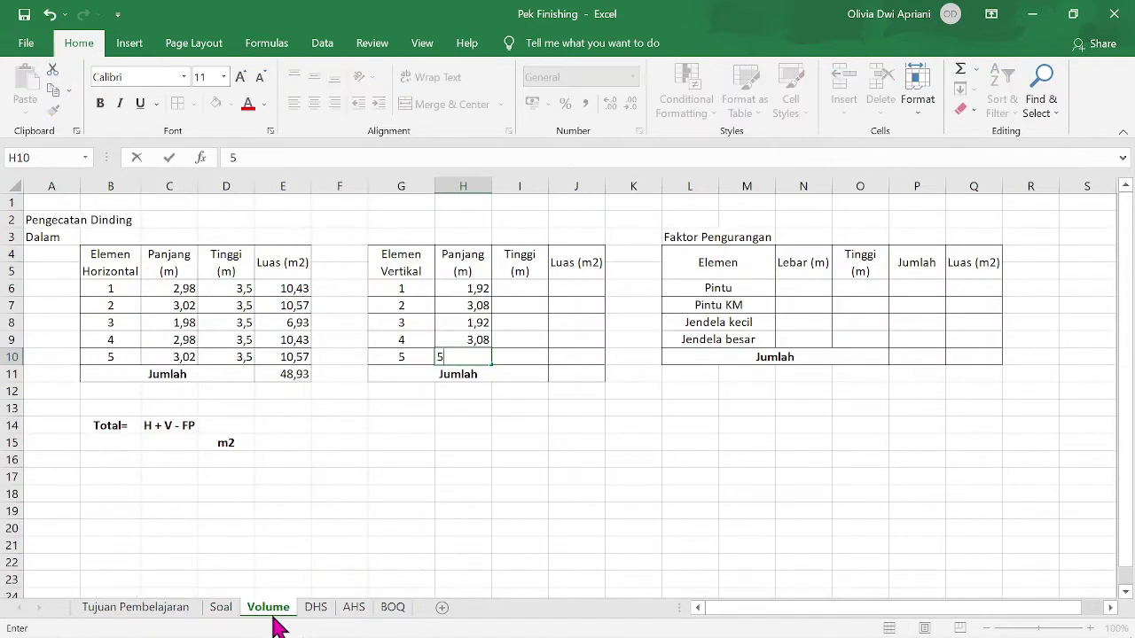
key(Return)
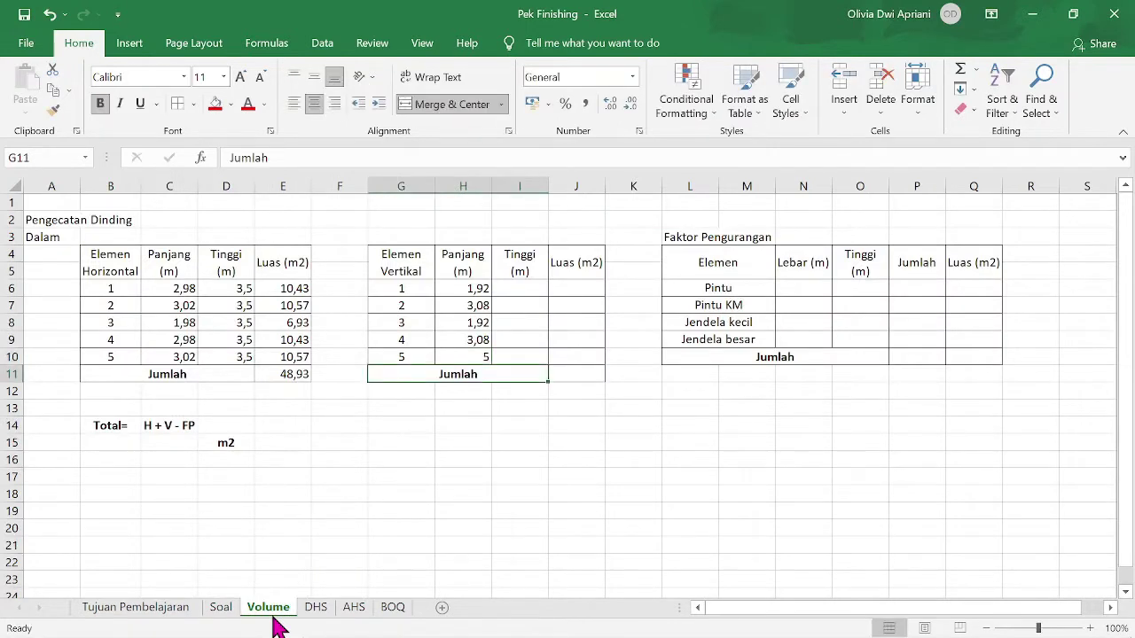
Enter 3,5 as the Tinggi of vertical element 1 and fill it down to element 5
click(526, 288)
text(3,5)
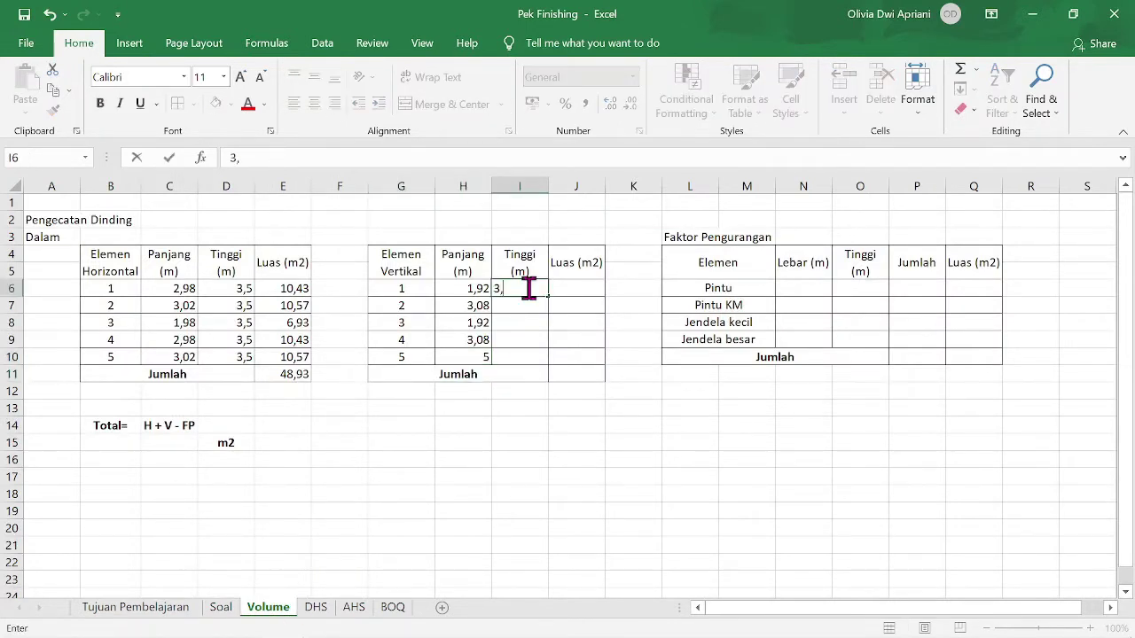
key(Return)
click(529, 289)
drag(547, 296, 544, 357)
Calculate the Luas of vertical element 1 in J6 with =H6*I6 and fill the formula down to element 5
click(581, 286)
text(=)
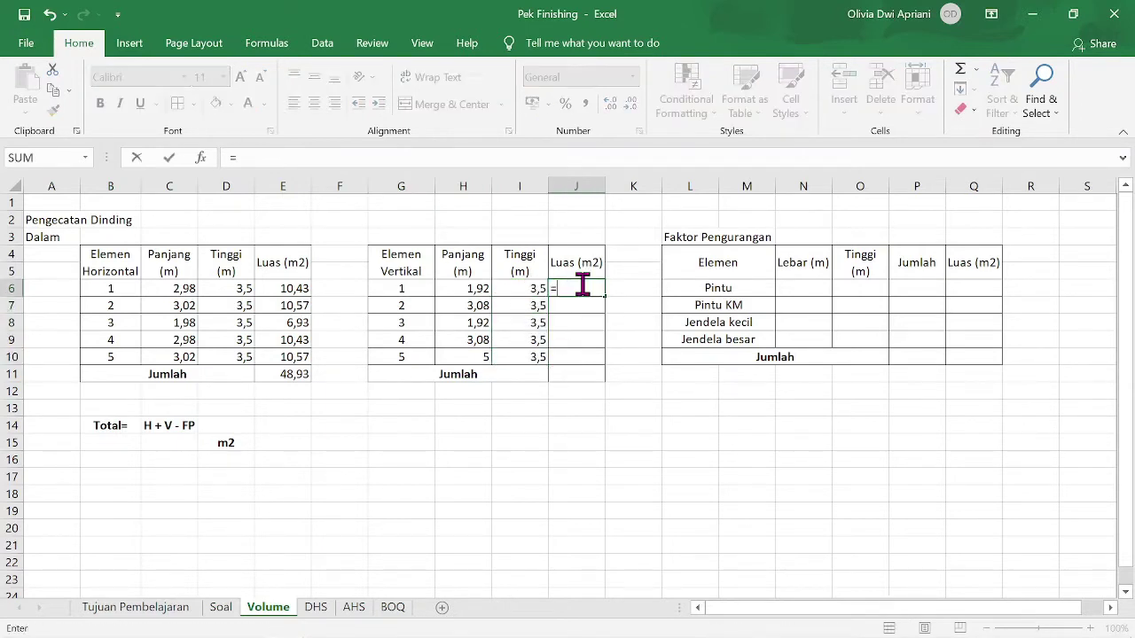
click(472, 288)
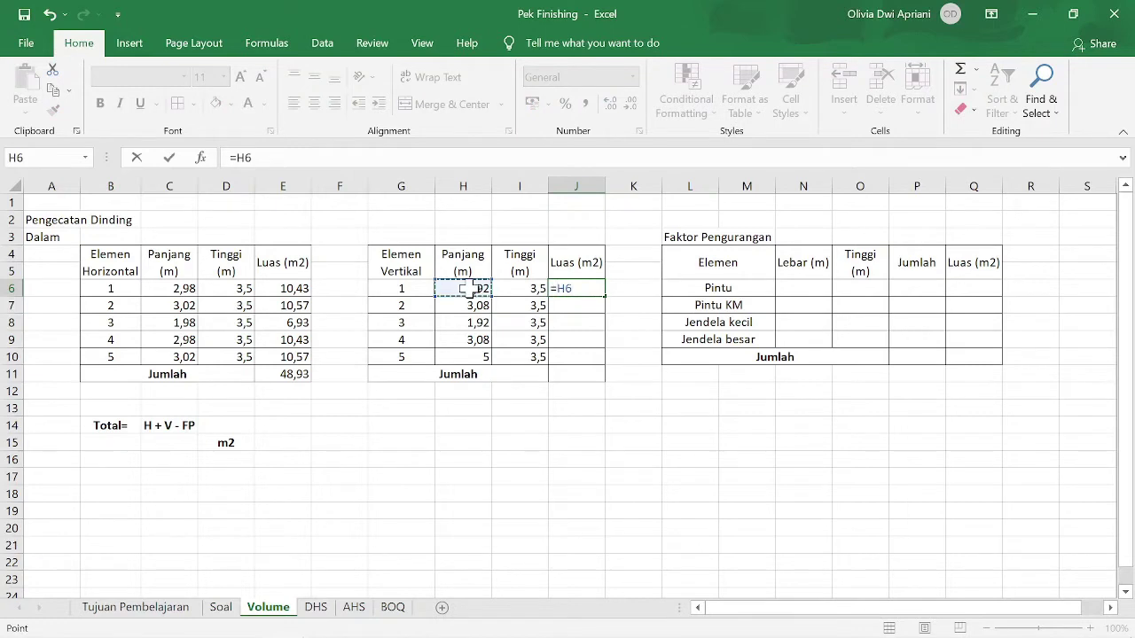
text(*)
click(515, 289)
key(Return)
click(590, 291)
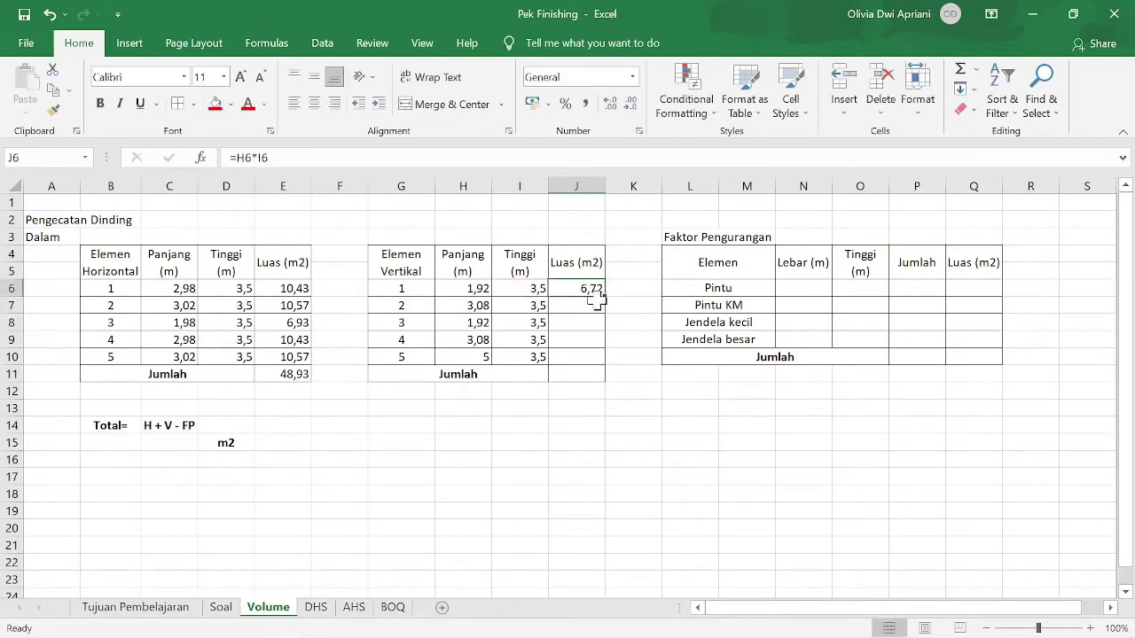
drag(605, 296, 607, 363)
Total the Luas of the vertical elements in the Jumlah cell J11 by summing J6:J10
click(584, 375)
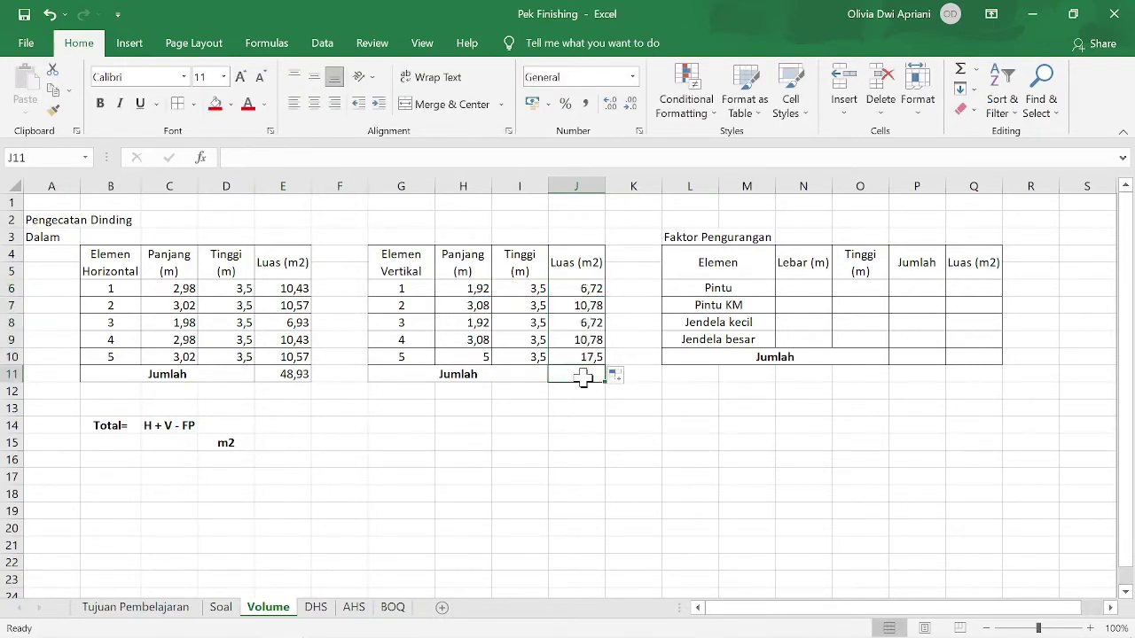
text(=sum()
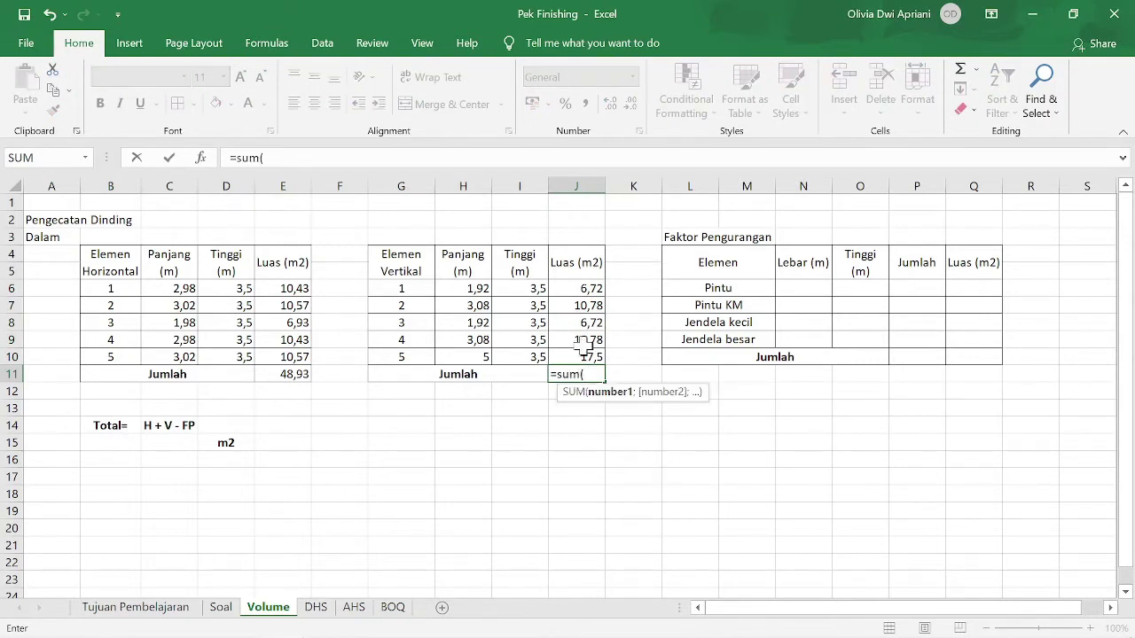
click(591, 289)
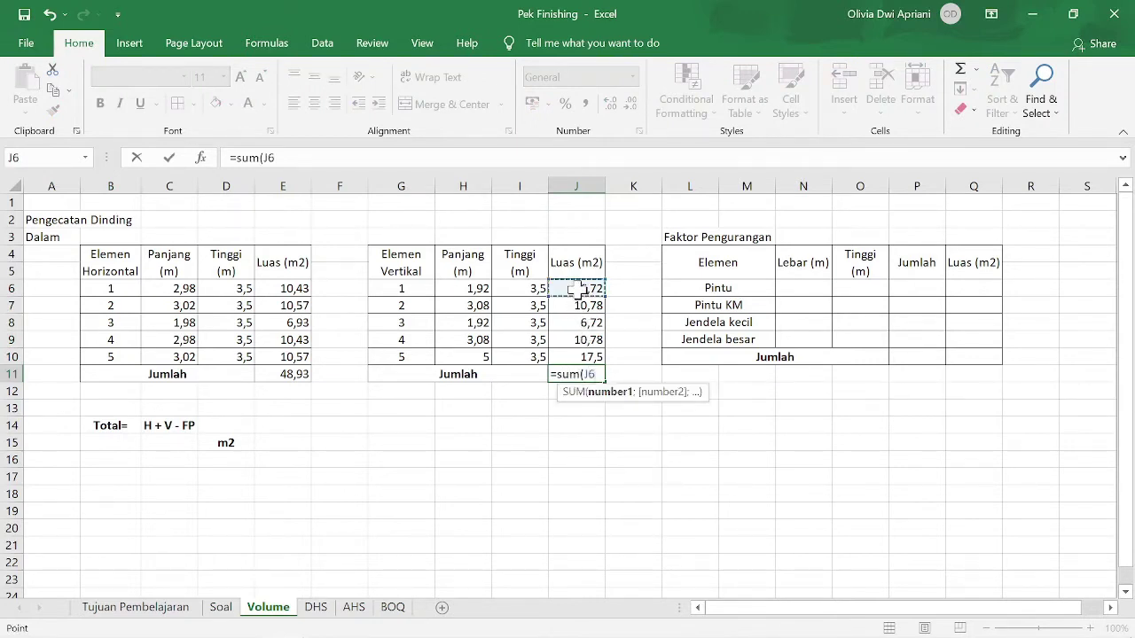
drag(601, 290, 609, 358)
key(Return)
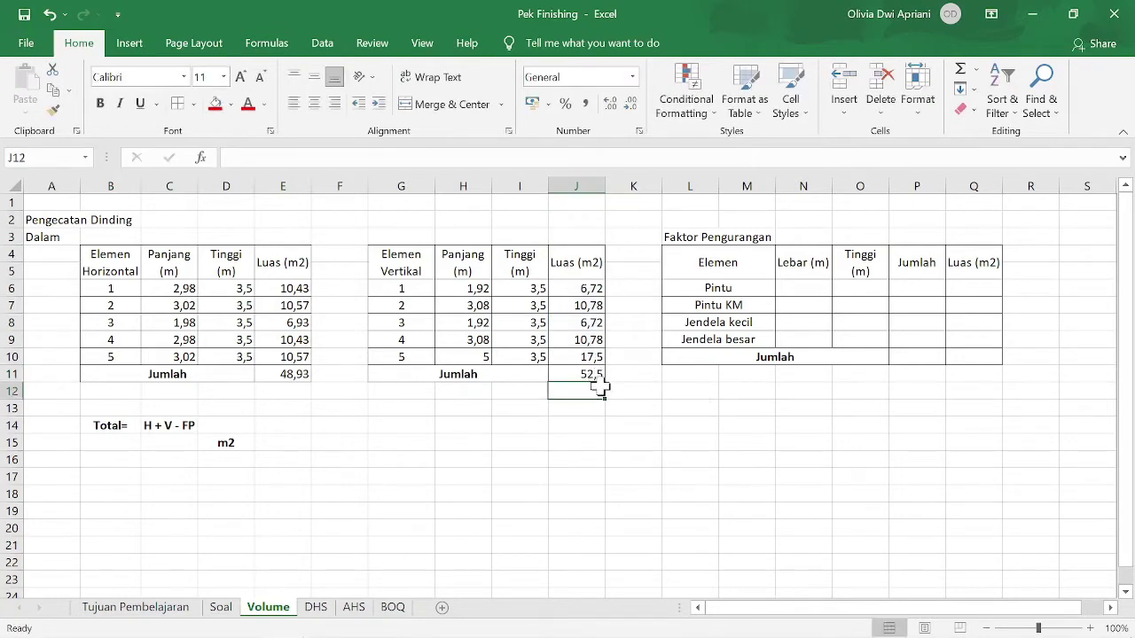
Check the Pintu dimensions on the Soal sheet and enter its Lebar as 0,9 and Tinggi as 2,7 in the Faktor Pengurangan table
click(228, 608)
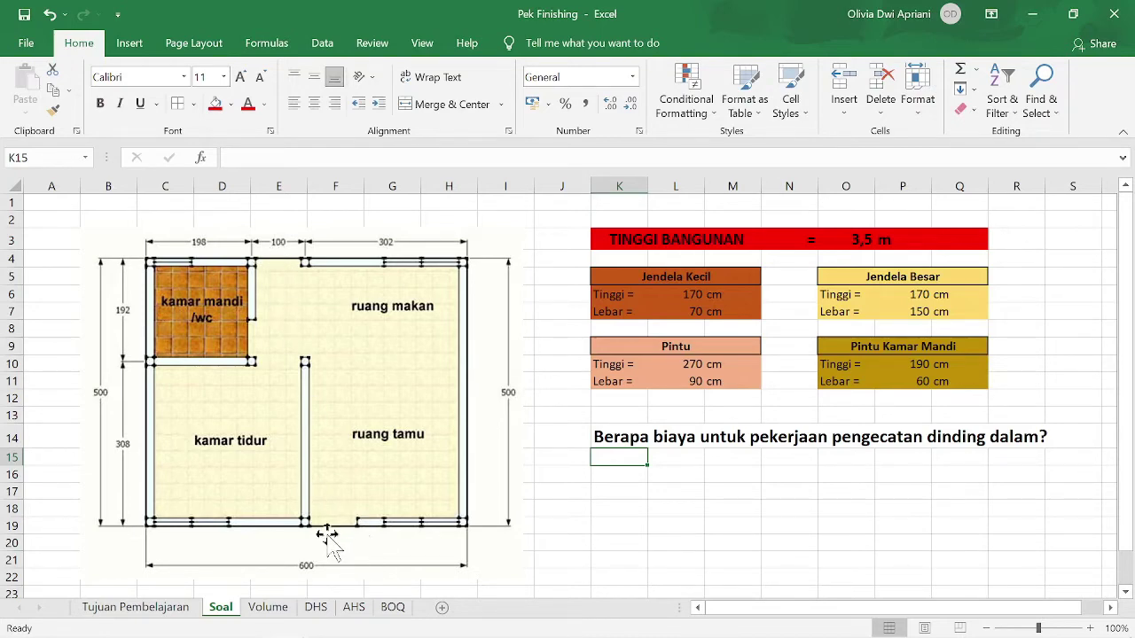
click(266, 610)
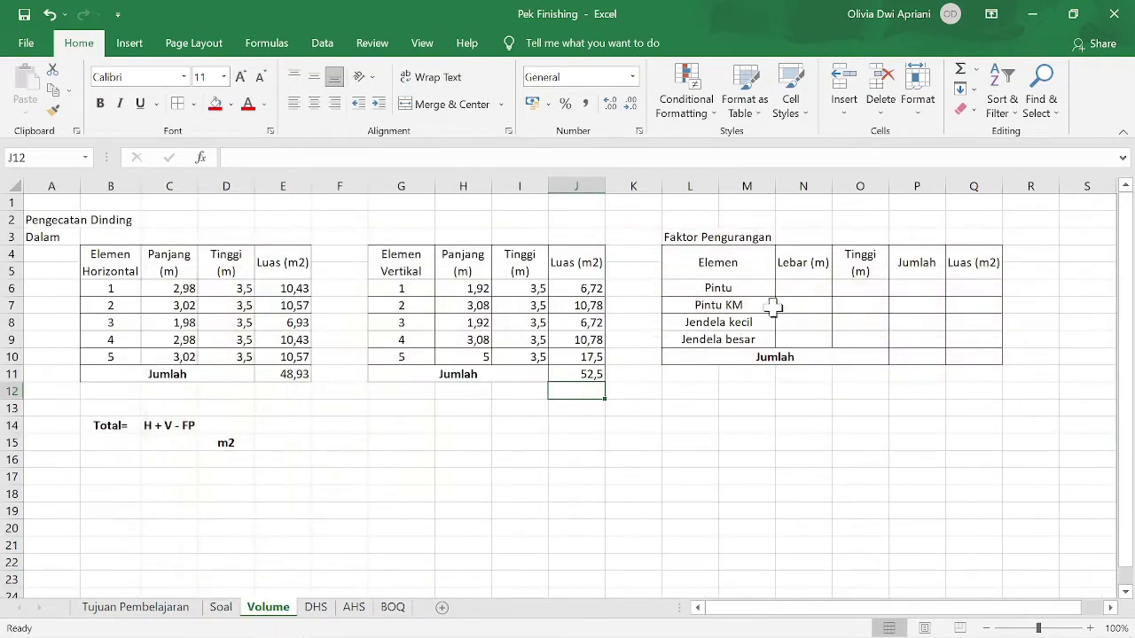
click(802, 288)
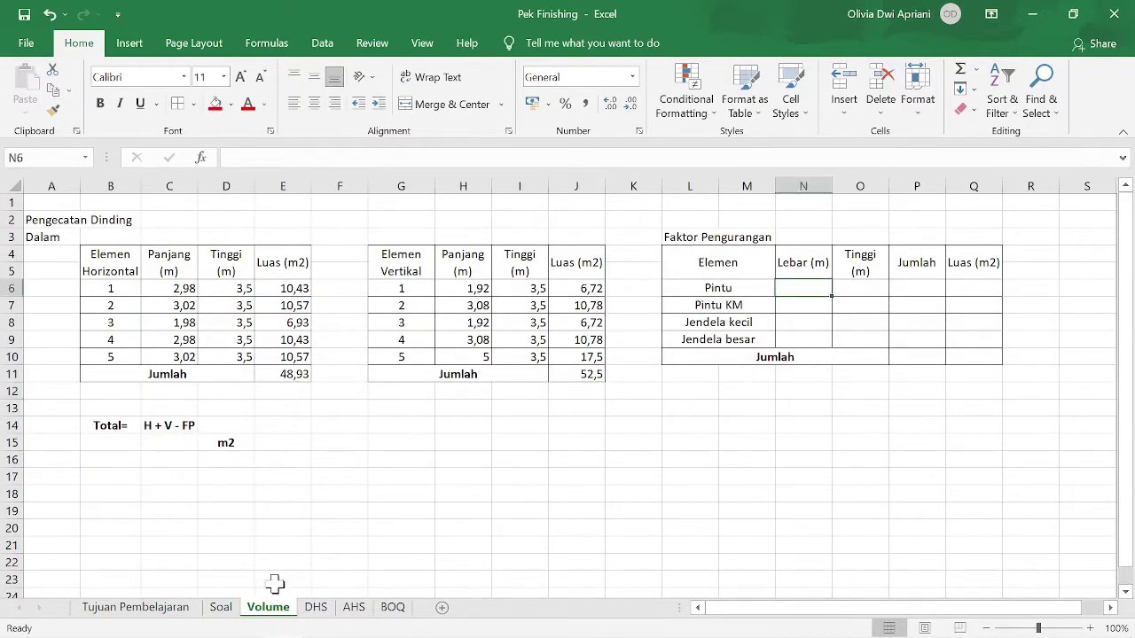
click(223, 610)
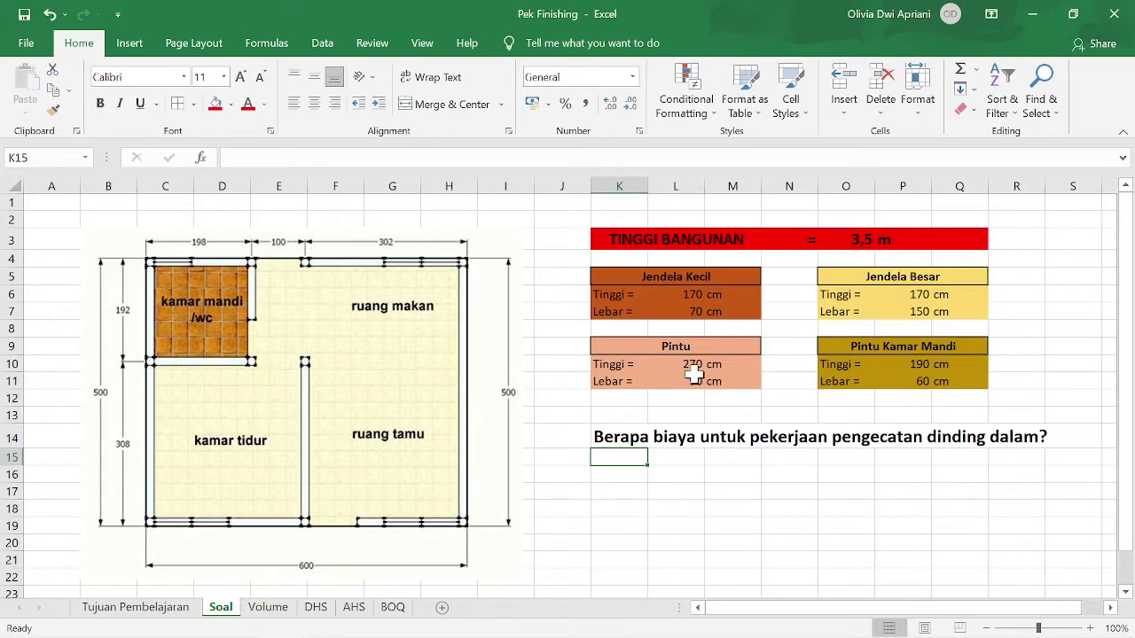
click(268, 608)
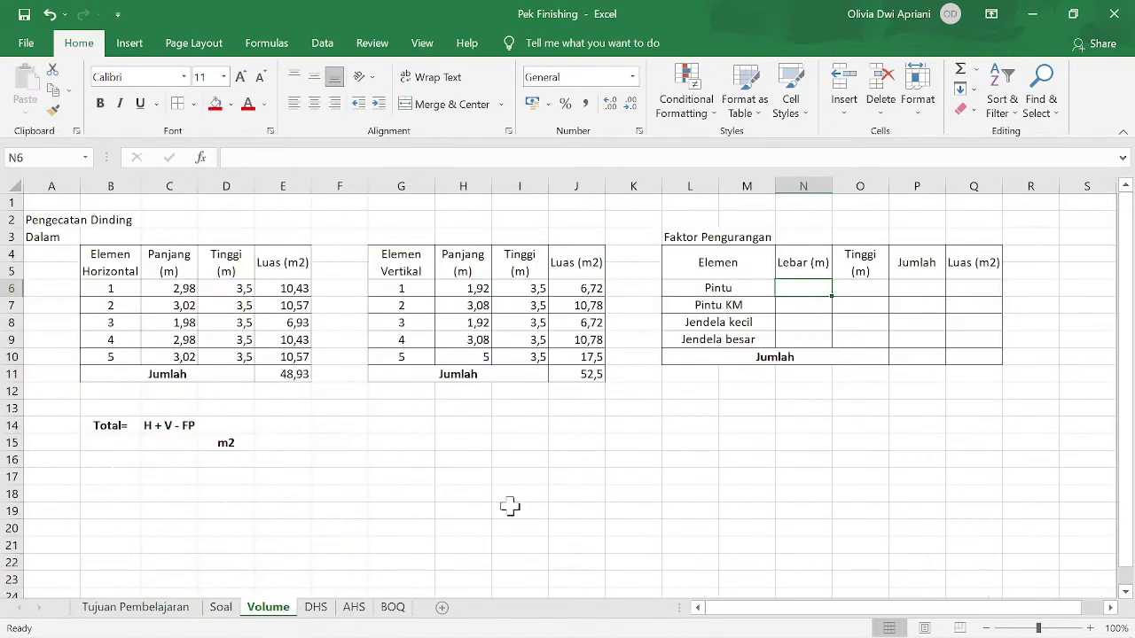
text(0)
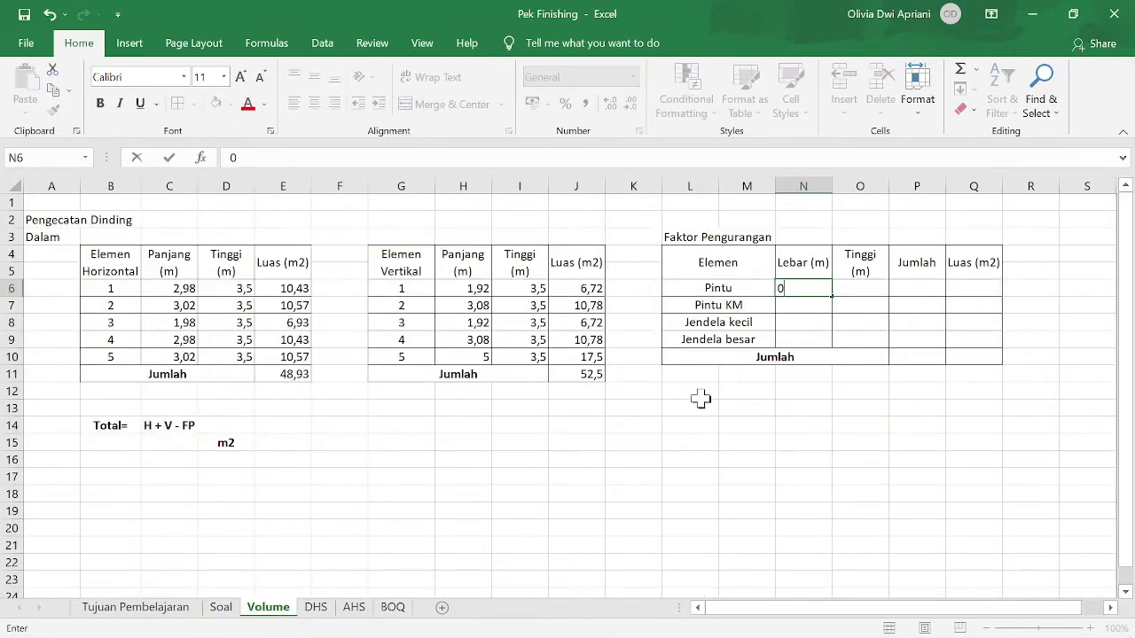
text(,9)
key(Tab)
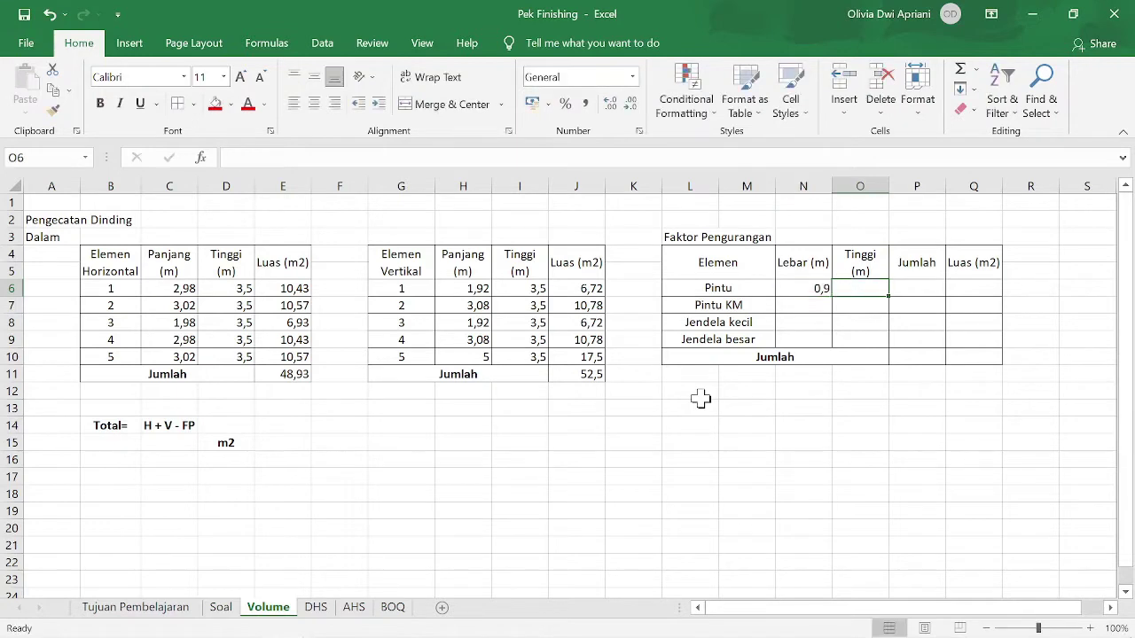
text(2,7)
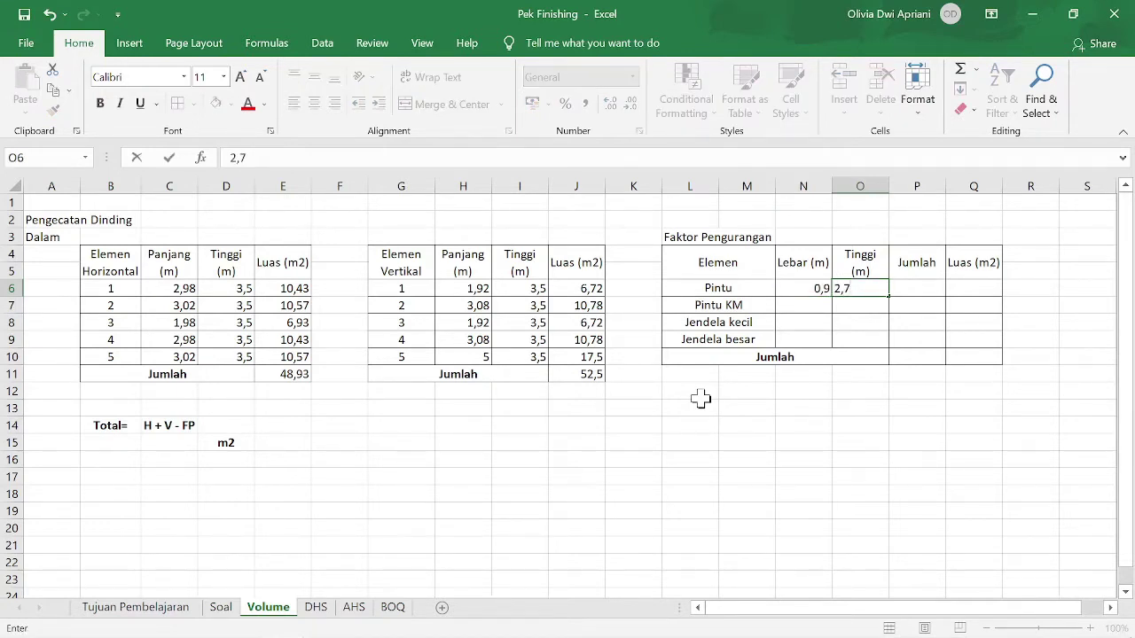
key(Return)
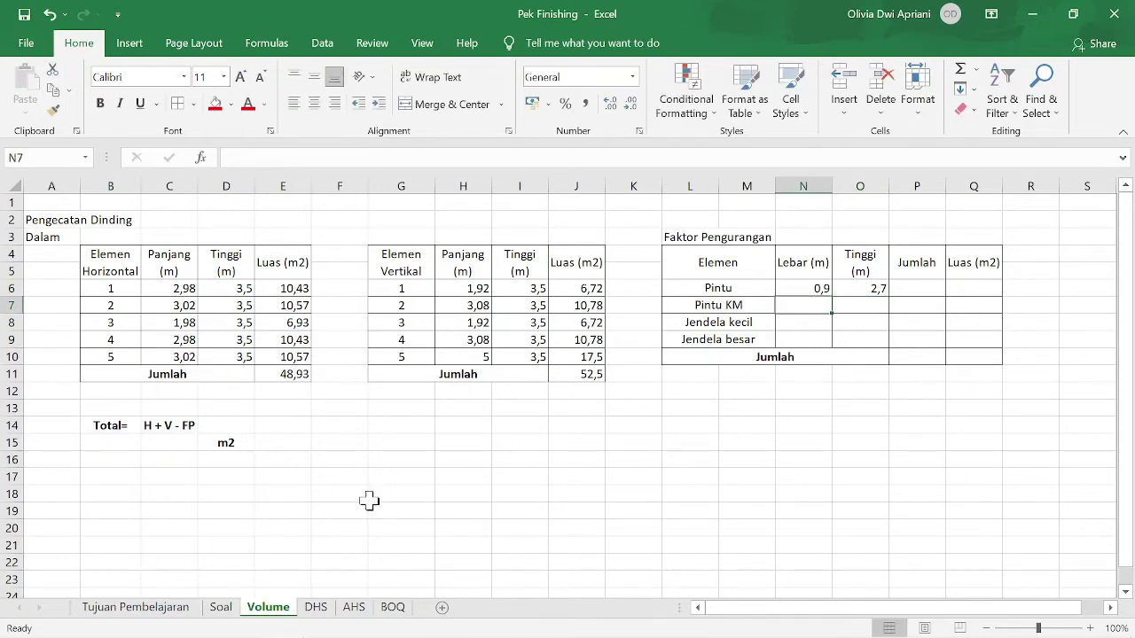
Check the Pintu Kamar Mandi dimensions on the Soal sheet and enter the Pintu KM Lebar as 0,6 and Tinggi as 1,9
click(219, 610)
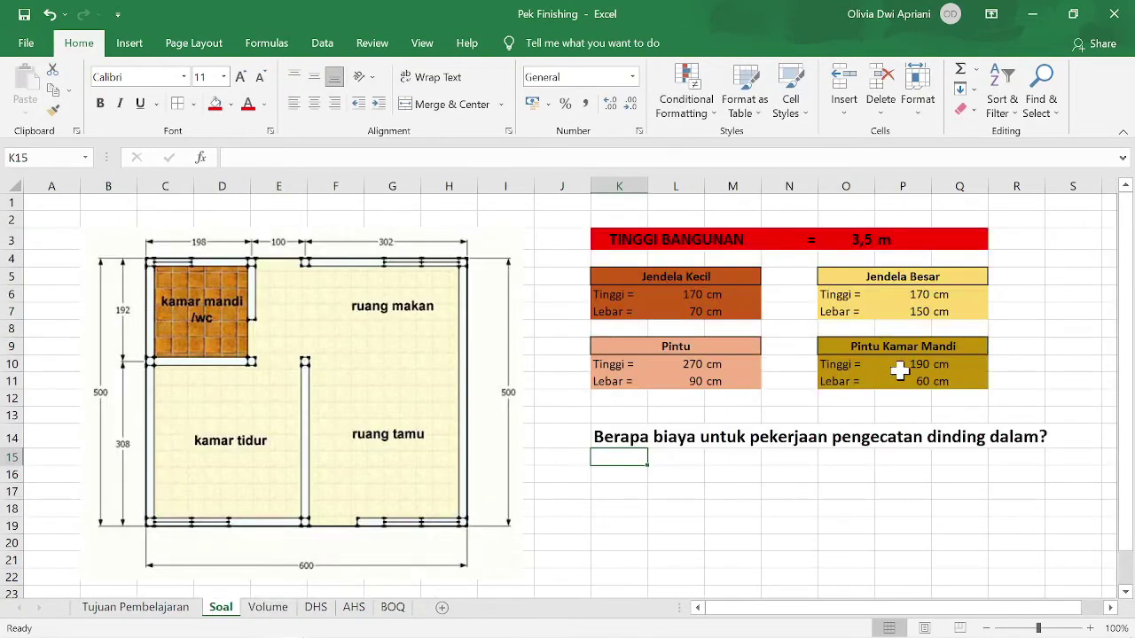
click(289, 610)
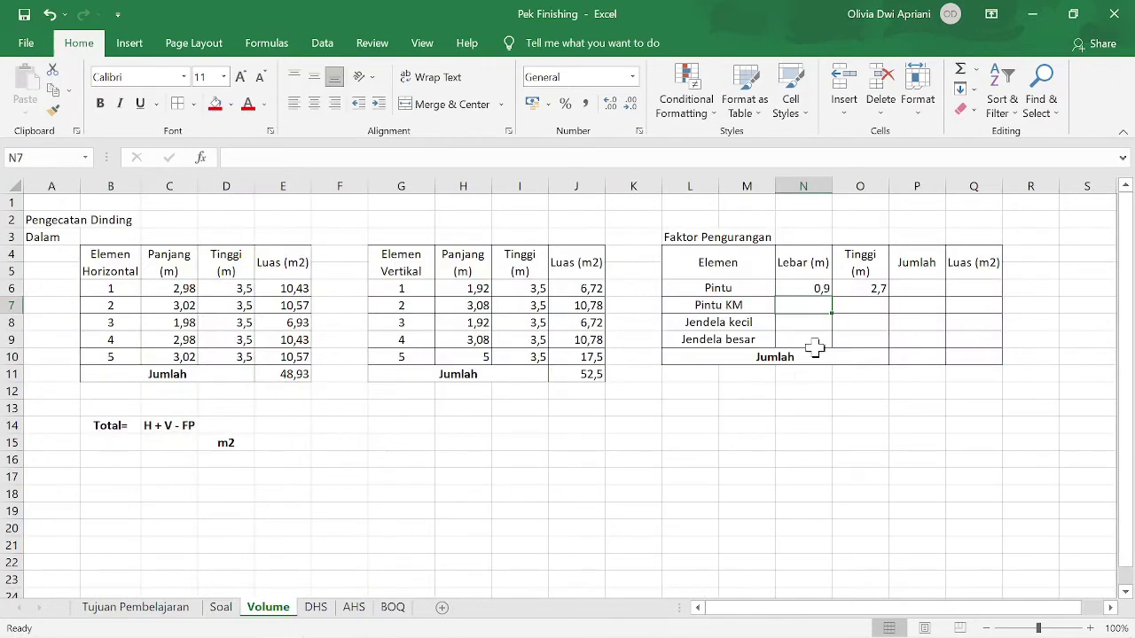
click(861, 308)
text(1,90)
key(Left)
text(0,6)
key(Return)
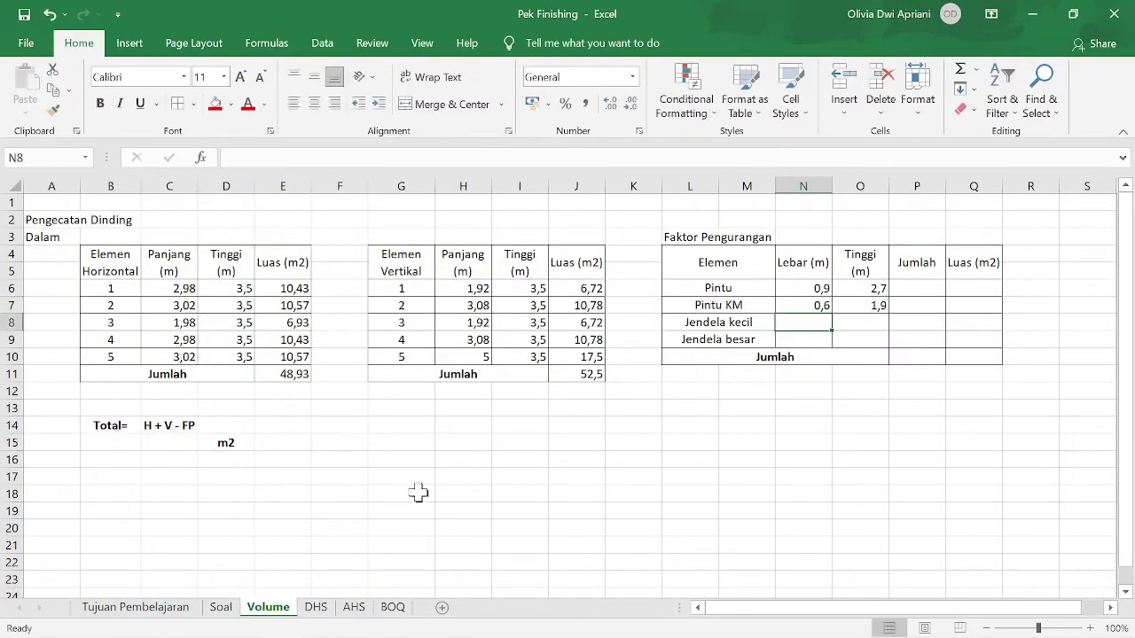
click(221, 607)
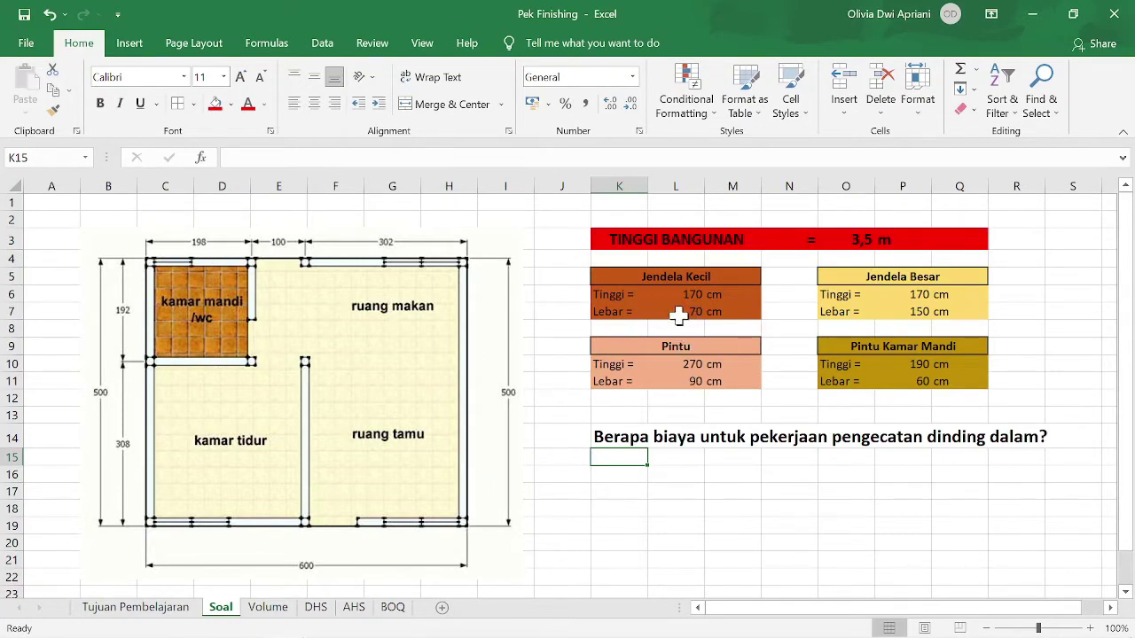
click(270, 610)
text(1,7)
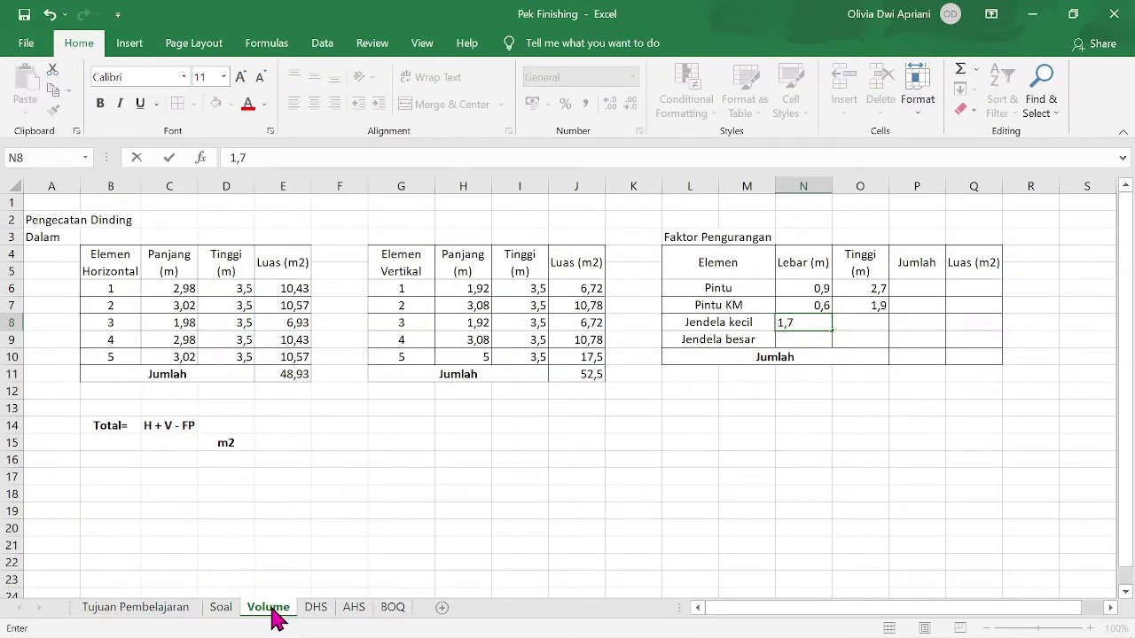
key(Return)
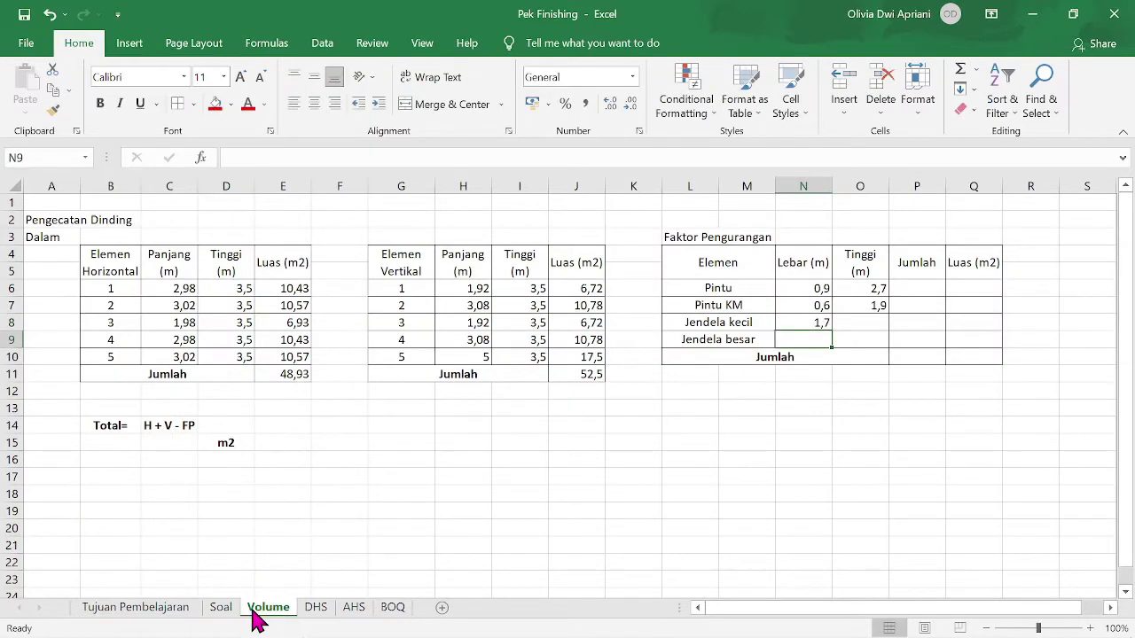
Check the small window on the Soal sheet and enter the Jendela kecil Lebar as 0,7 and Tinggi as 1,7
click(223, 608)
click(267, 609)
click(816, 322)
text(0,5)
key(Tab)
text(1)
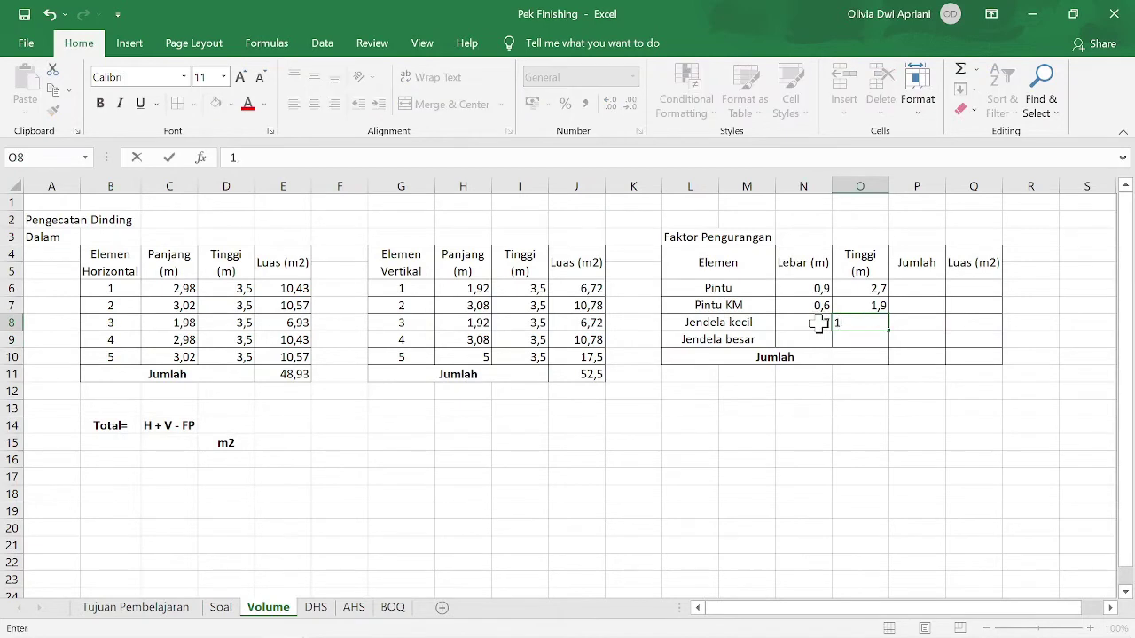
key(Return)
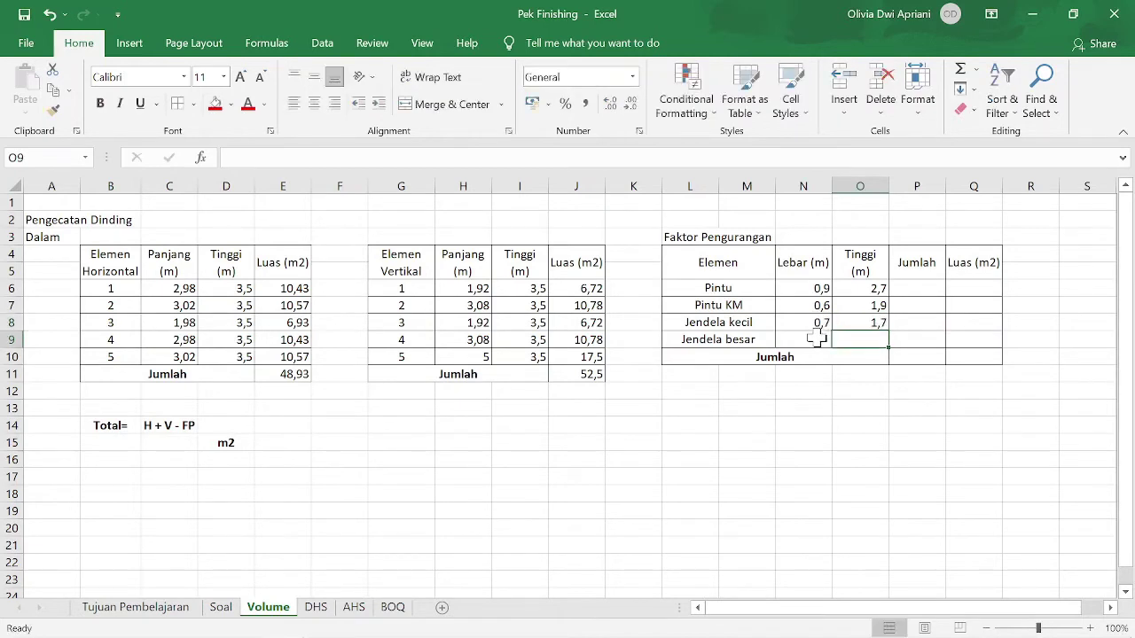
Check the large window on the Soal sheet and enter the Jendela besar Lebar as 1,5 and Tinggi as 1,7
click(221, 607)
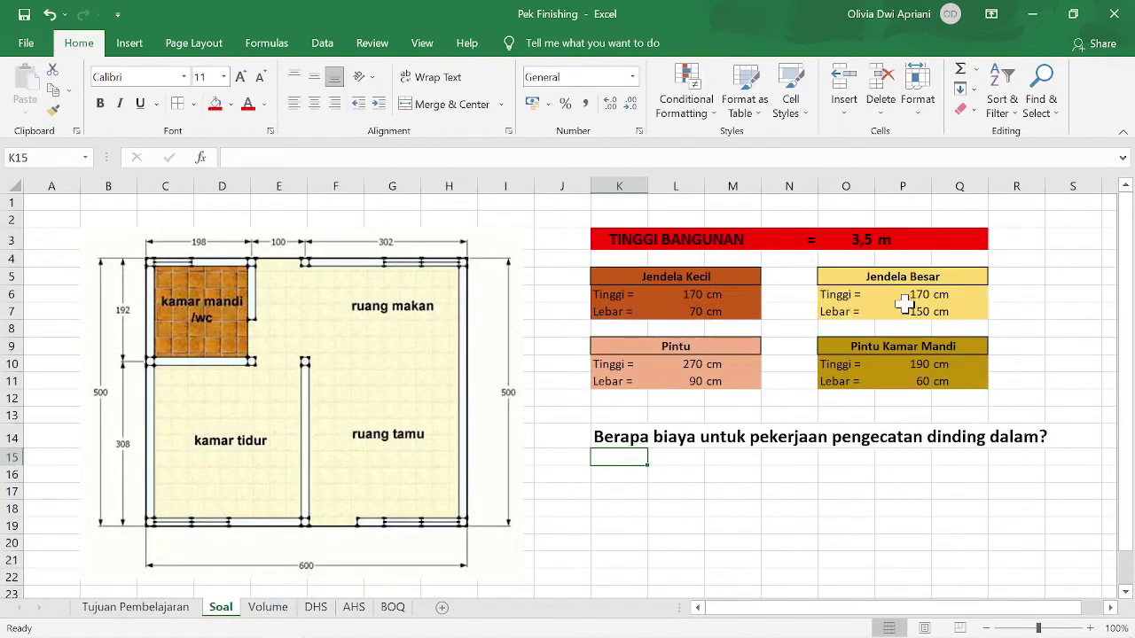
click(268, 609)
key(Right)
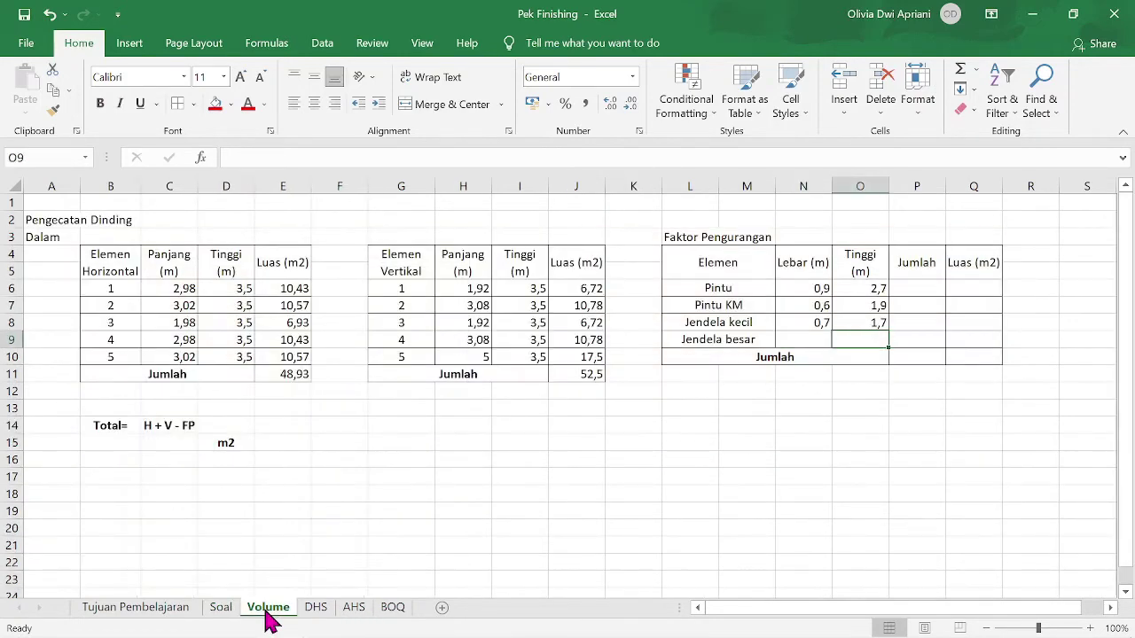
text(1,)
key(Left)
text(1)
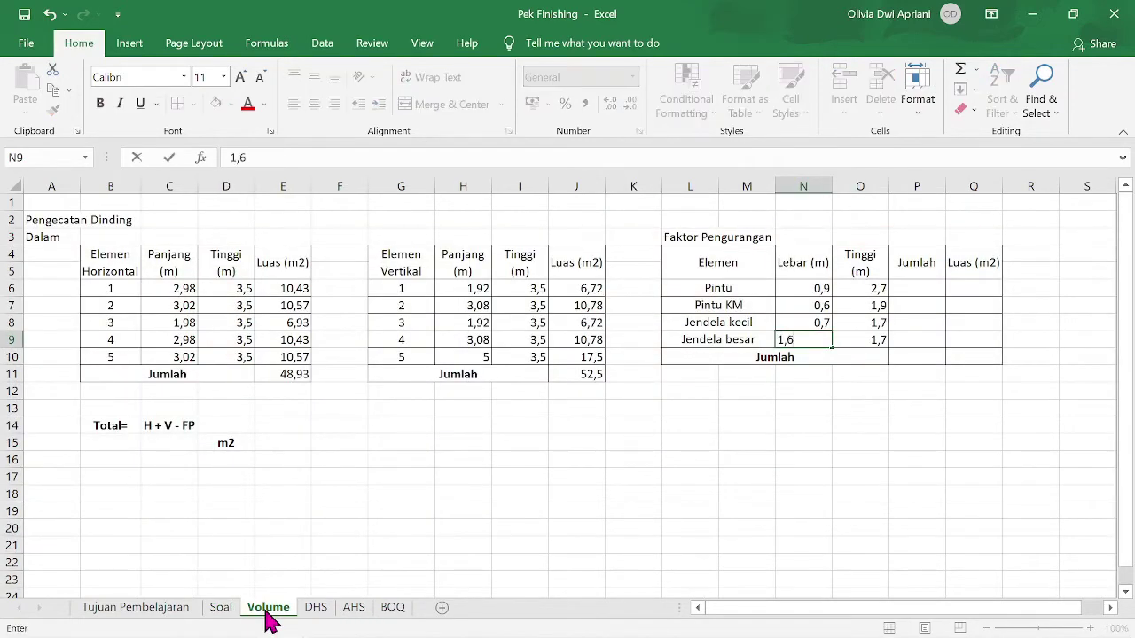
key(Return)
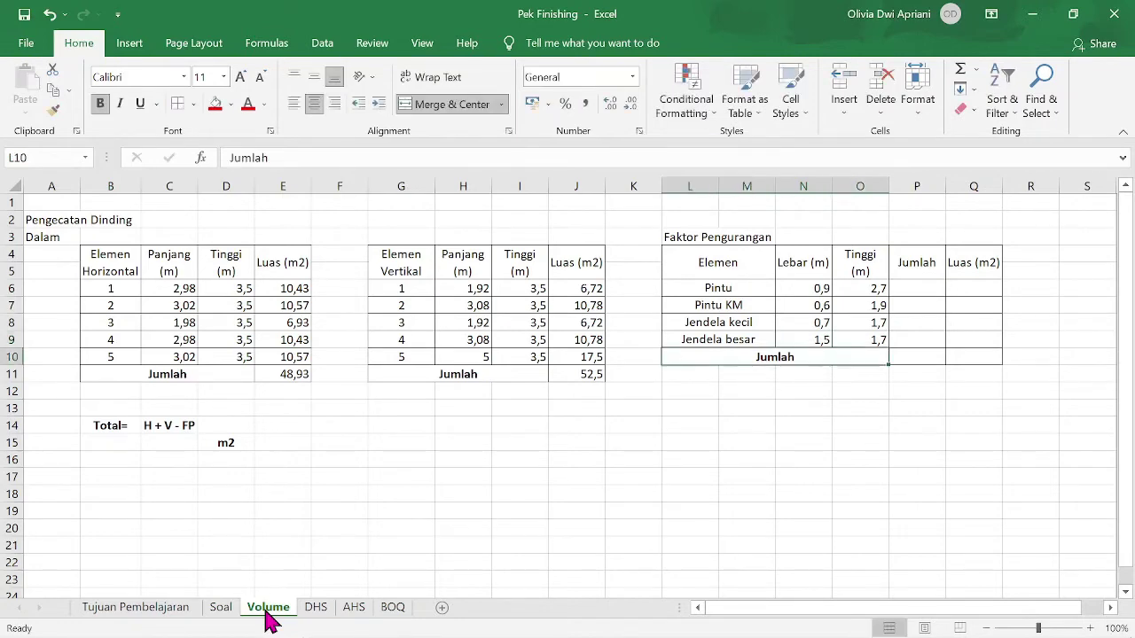
Count the doors on the Soal floor plan and enter the Jumlah as 2 for Pintu and 1 for Pintu KM
click(925, 286)
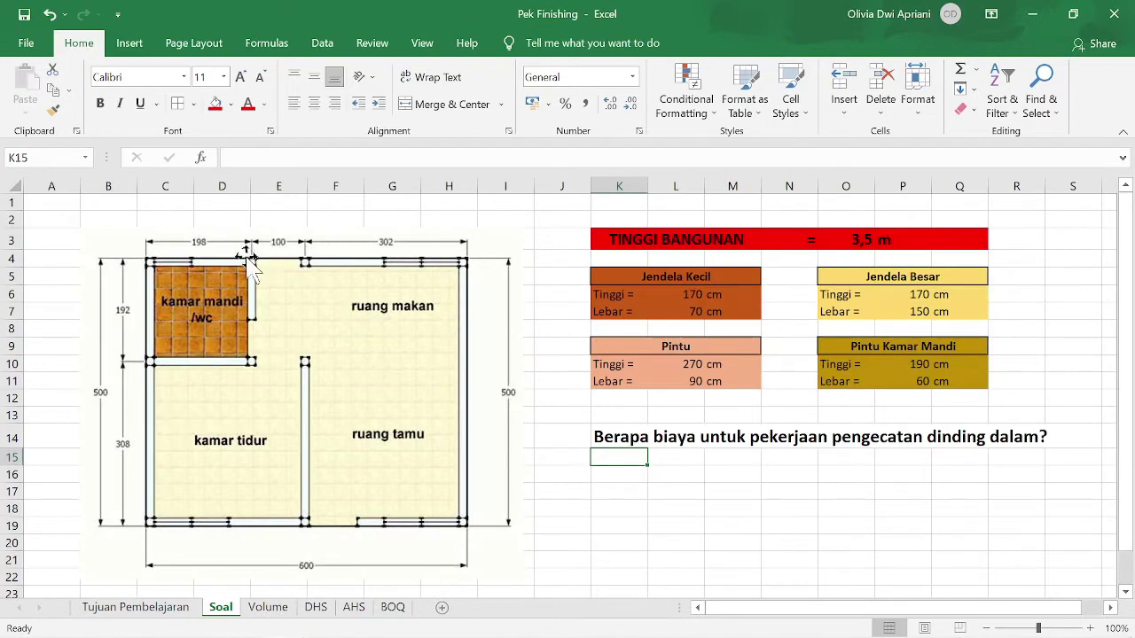
click(272, 608)
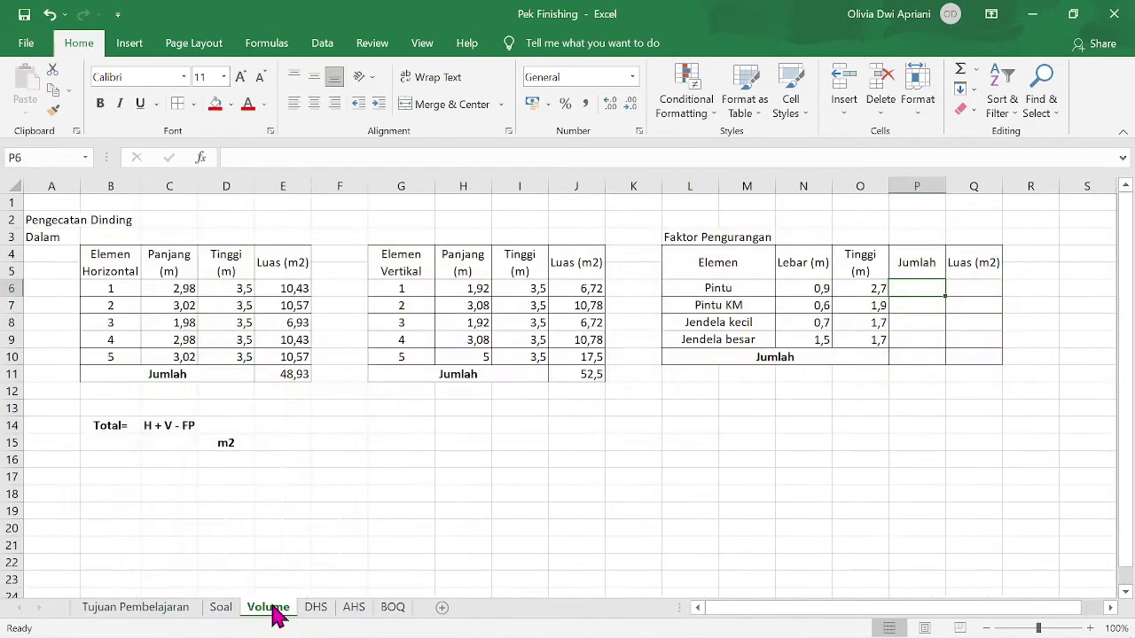
text(2)
key(Return)
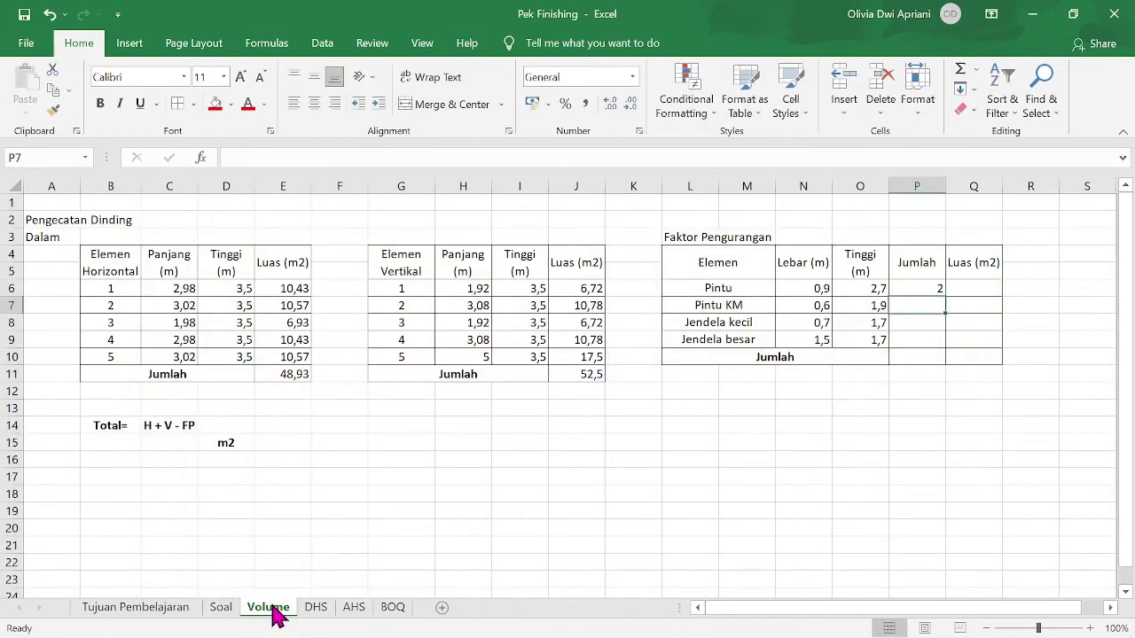
click(217, 612)
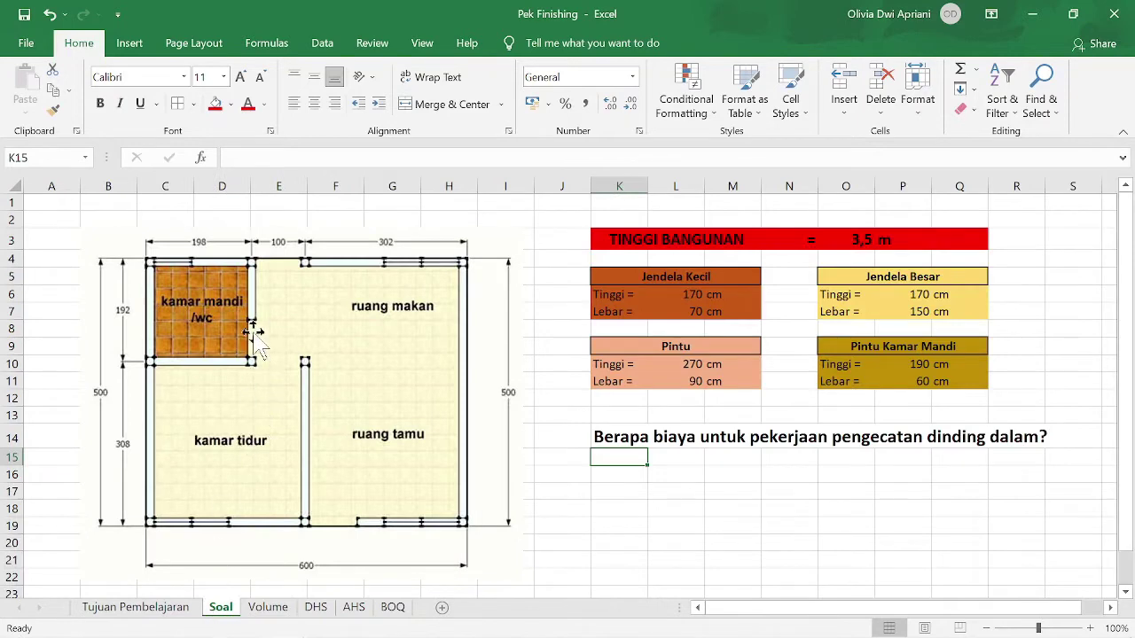
click(266, 612)
text(1)
key(Return)
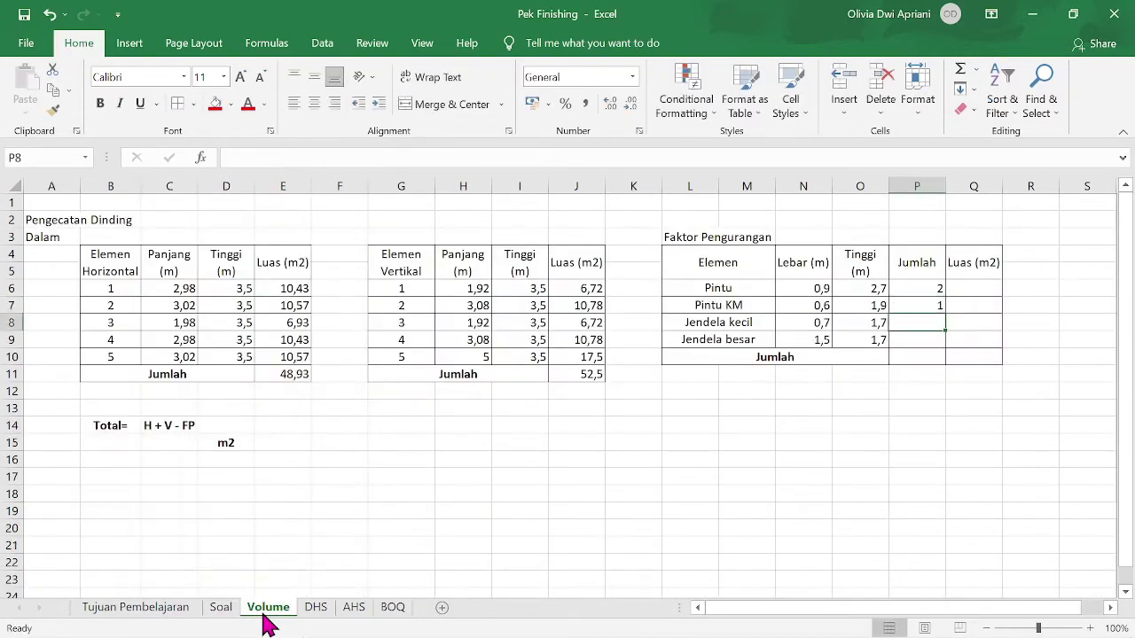
Count the windows on the Soal floor plan and enter the Jumlah as 1 for Jendela kecil and 3 for Jendela besar
click(229, 612)
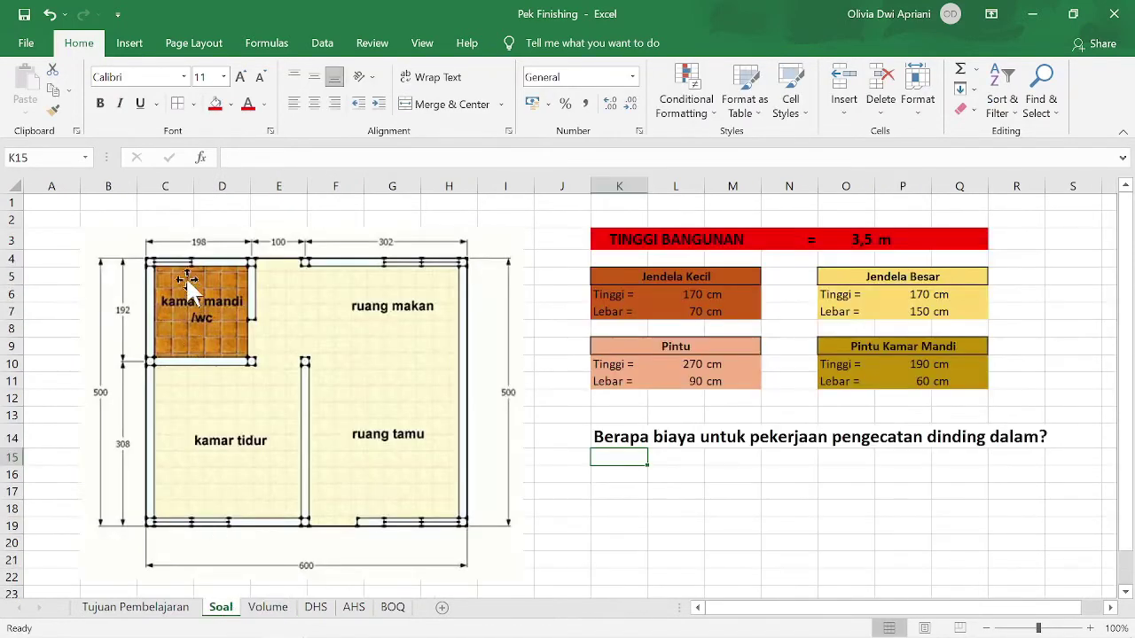
click(266, 608)
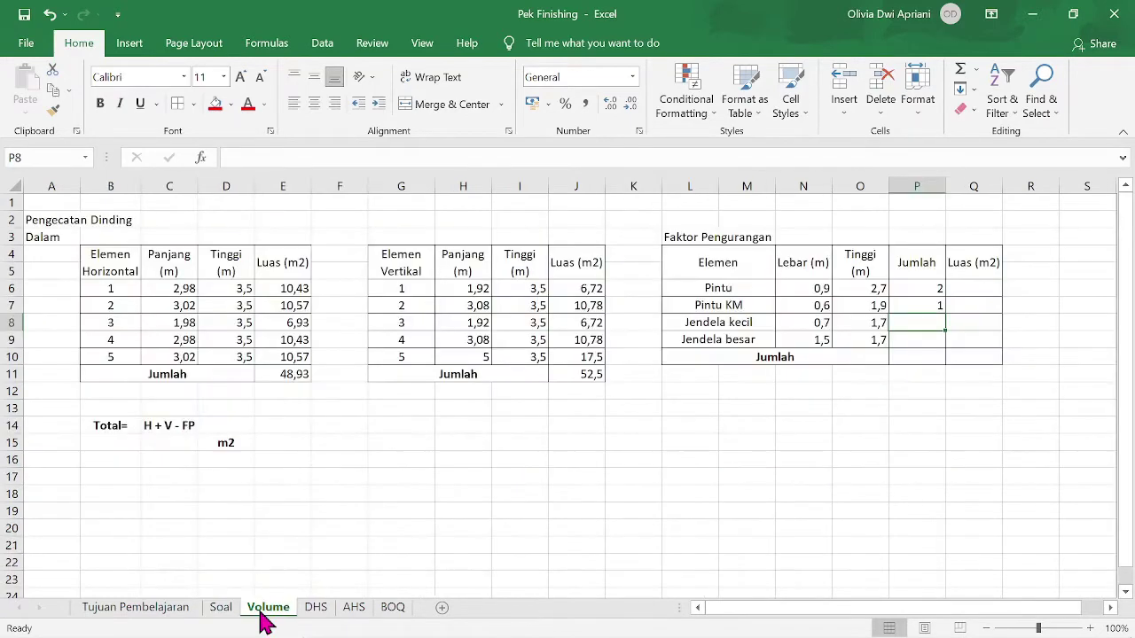
text(1)
key(Return)
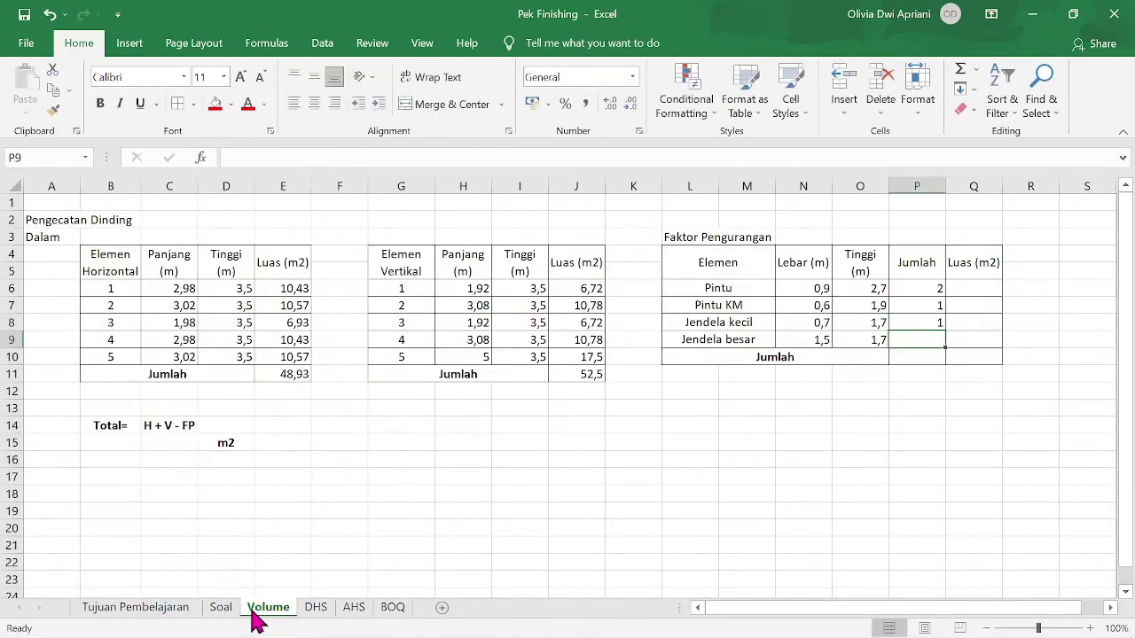
click(223, 609)
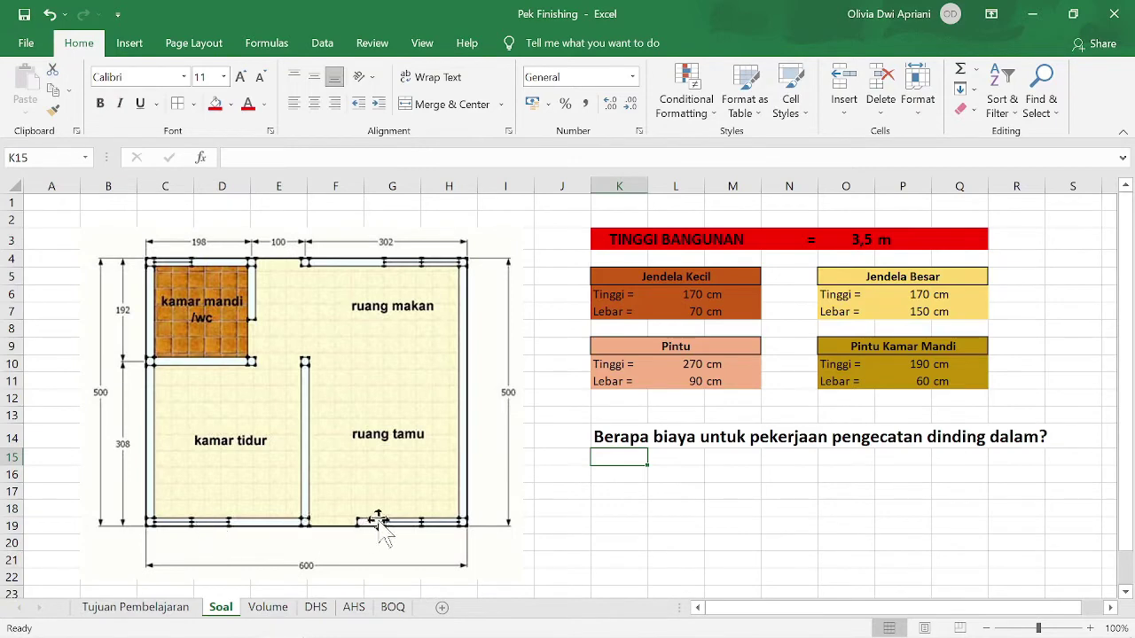
click(280, 618)
text(3)
key(Return)
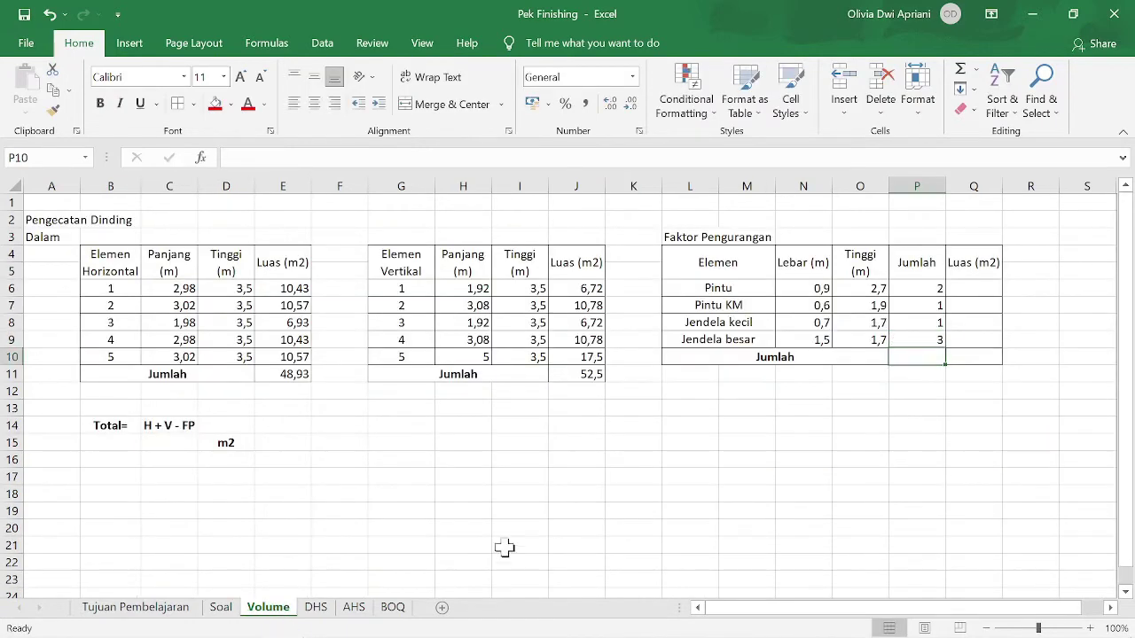
Calculate the Pintu Luas in Q6 with =(N6*O6)*P6 and fill the formula through Jendela besar in Q9
click(987, 289)
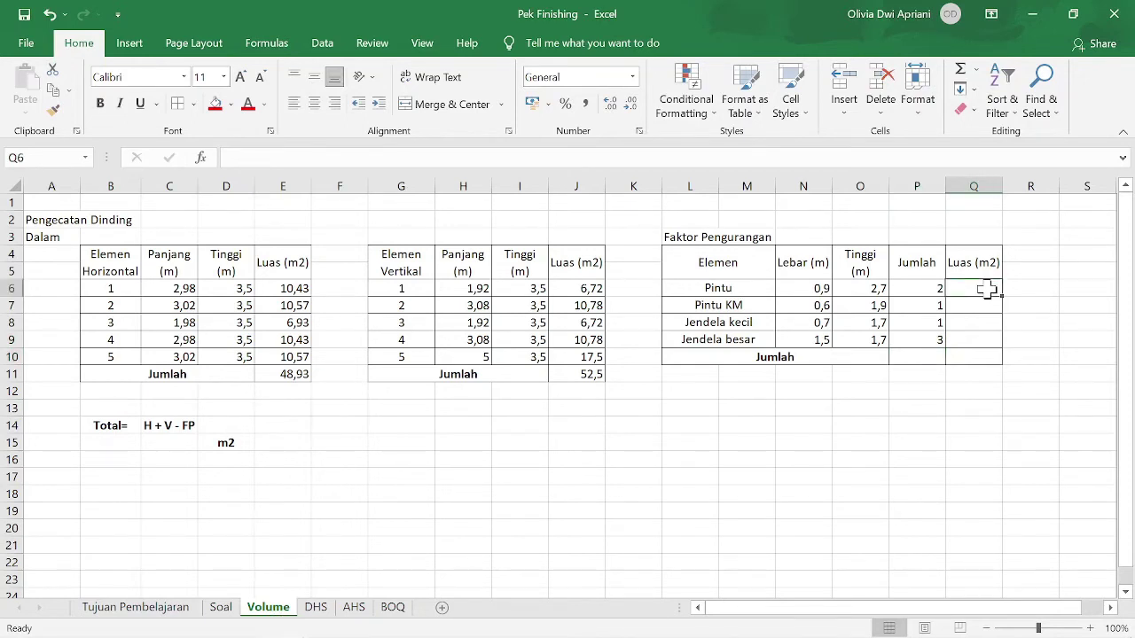
text(=()
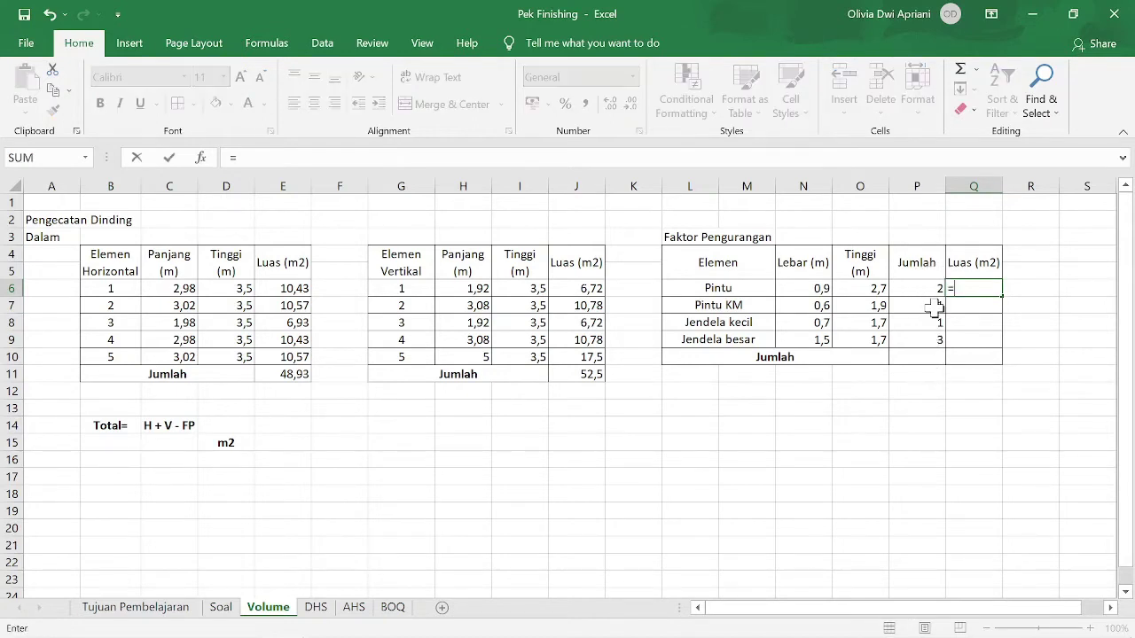
click(822, 289)
text(*)
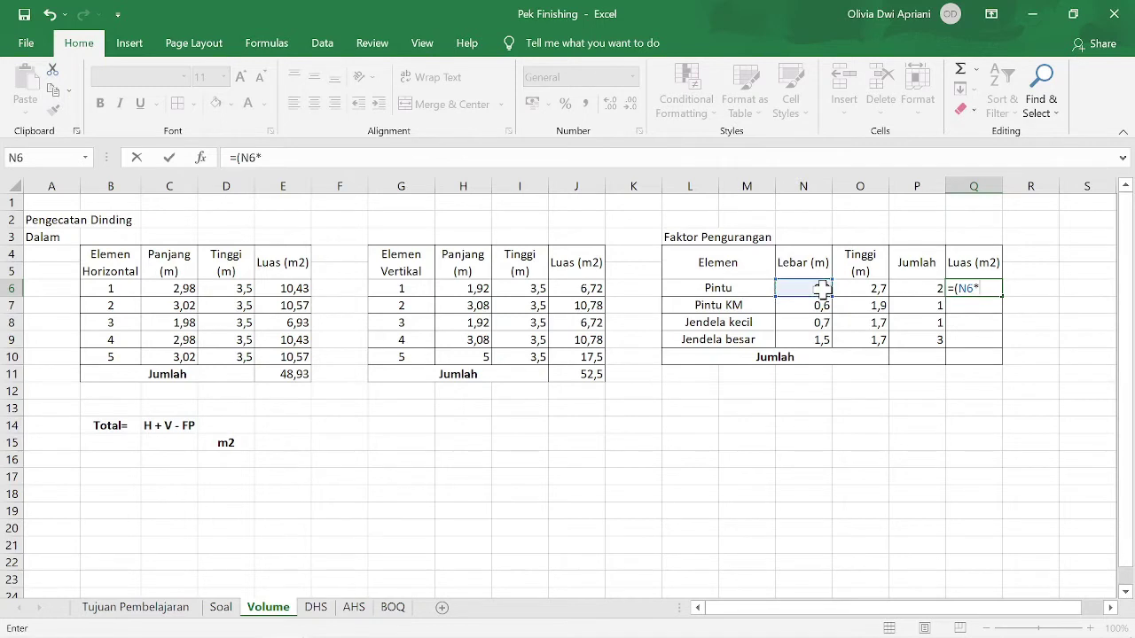
click(842, 288)
text())
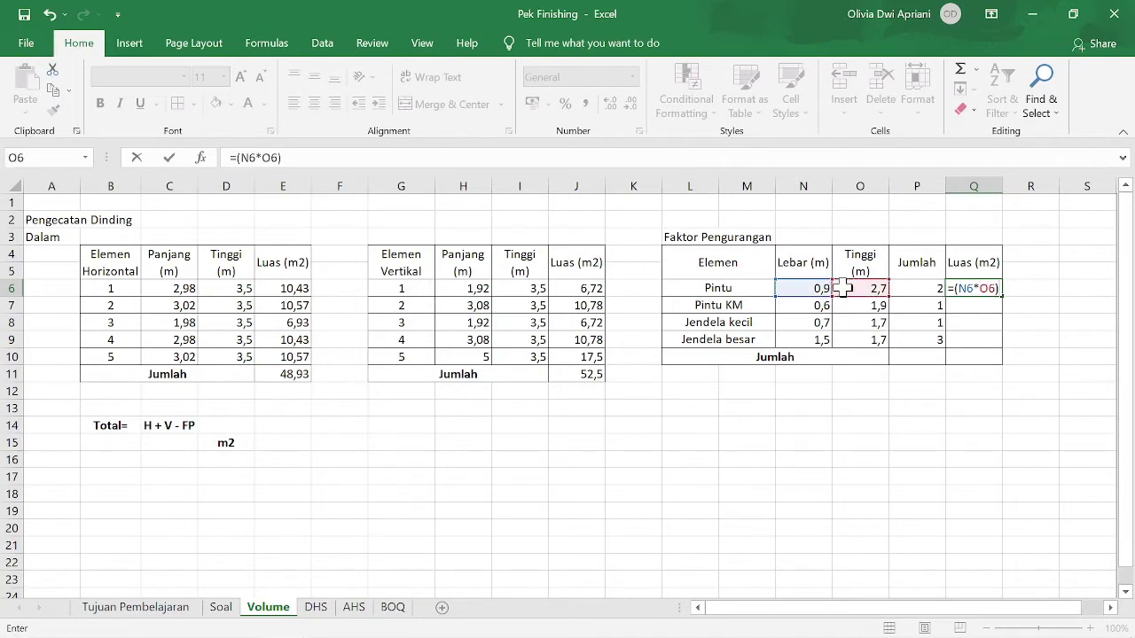
text(*)
click(902, 291)
key(Return)
click(975, 288)
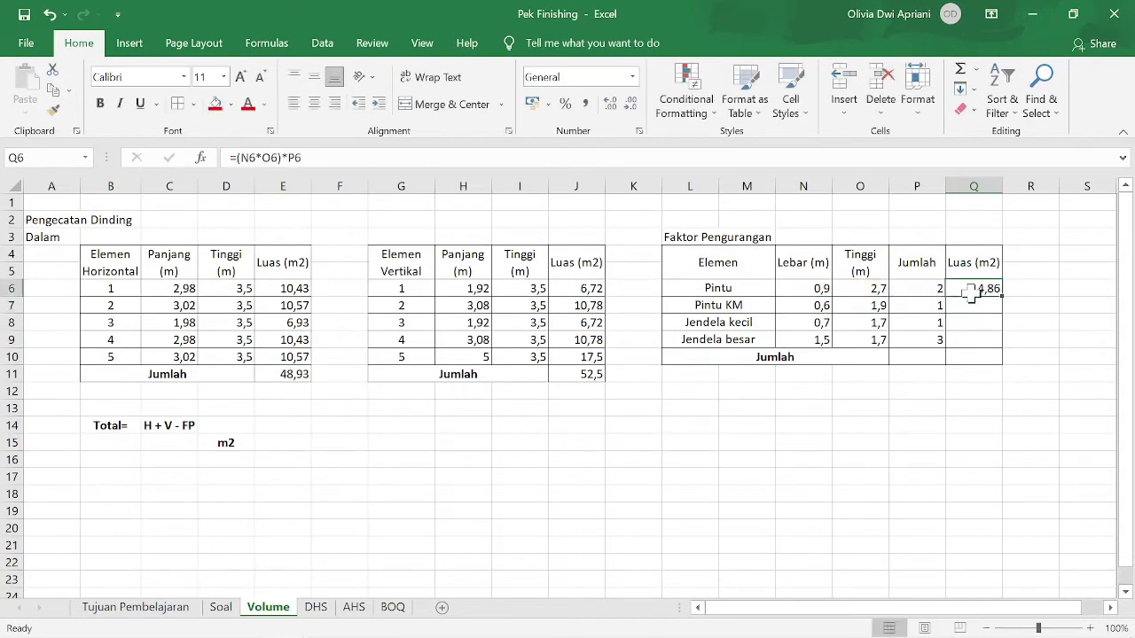
drag(1004, 299, 1004, 340)
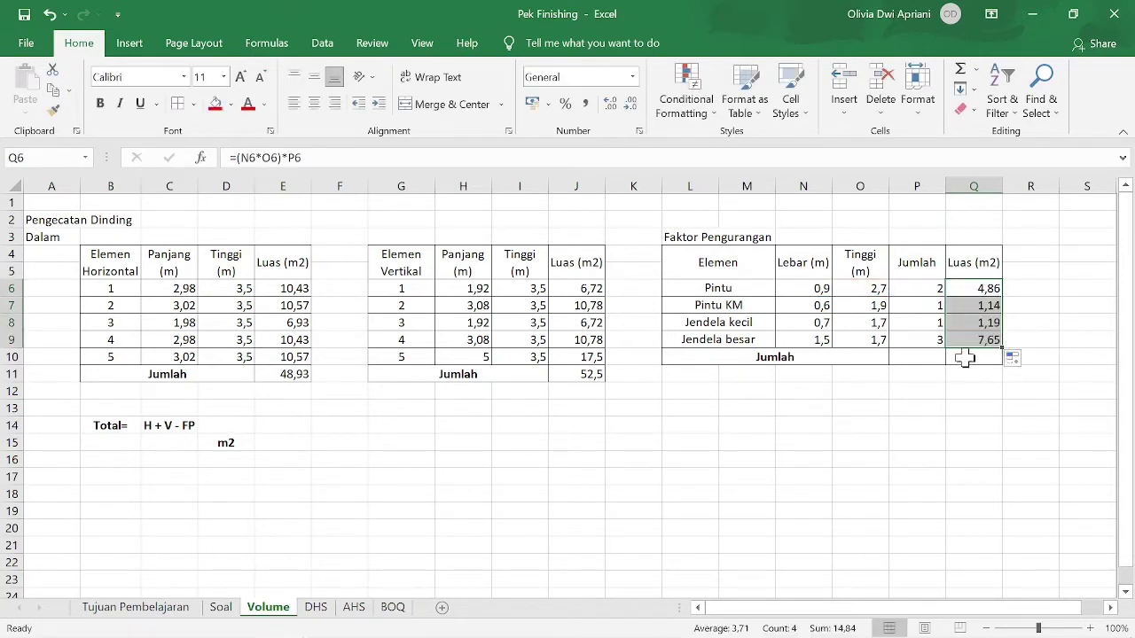
Sum the Luas values Q6:Q9 of the Faktor Pengurangan table in its Jumlah cell Q10
click(964, 357)
text(=)
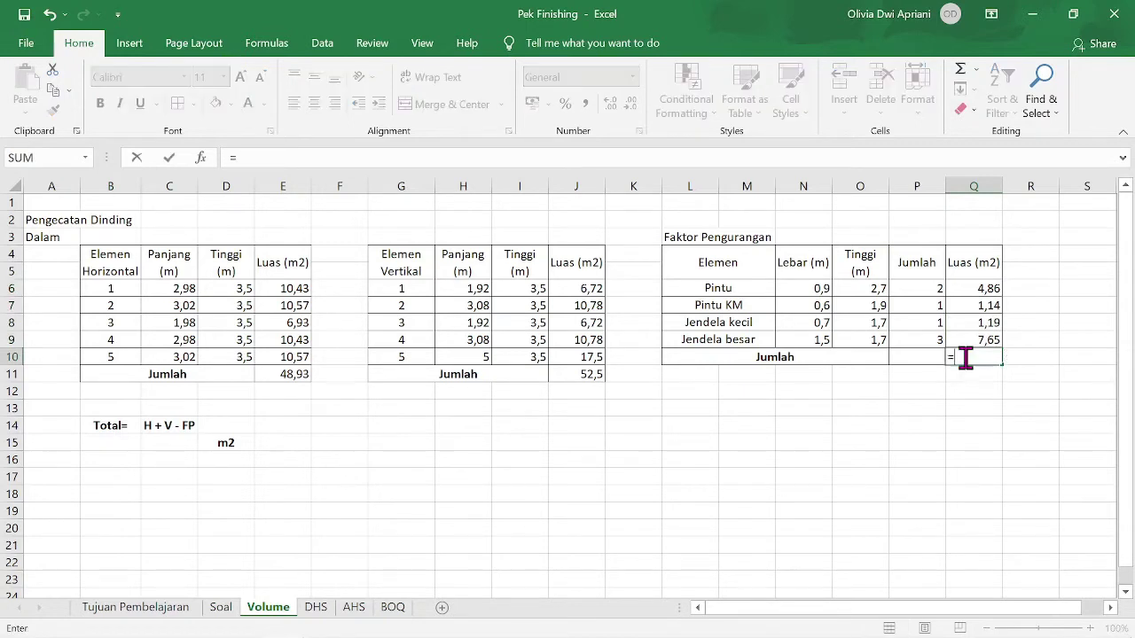
text(sum()
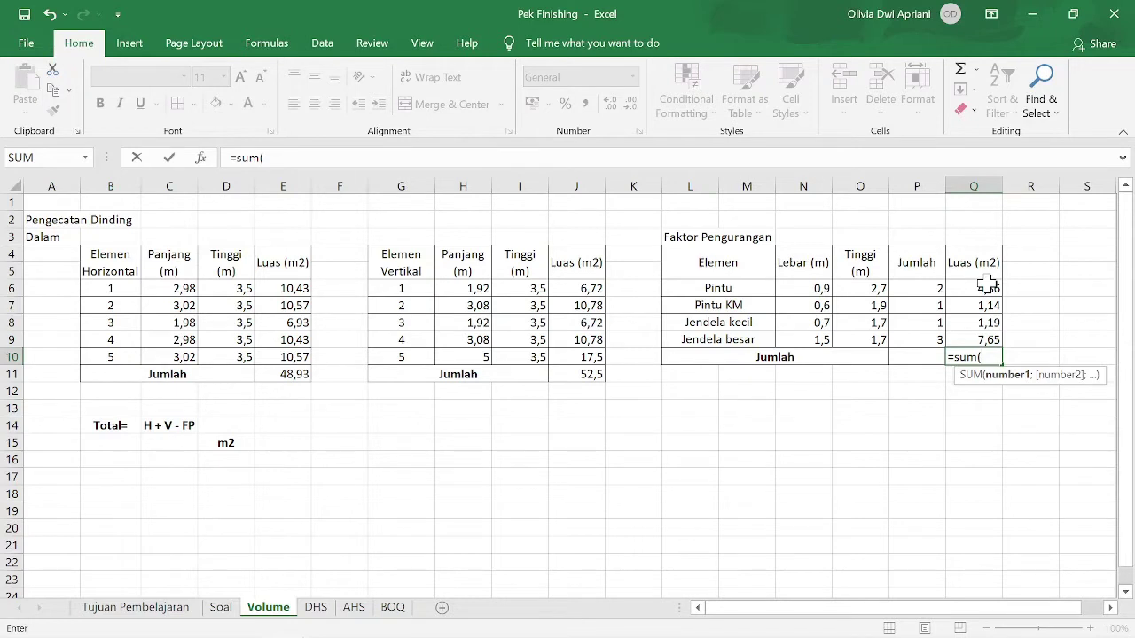
drag(988, 289, 1007, 351)
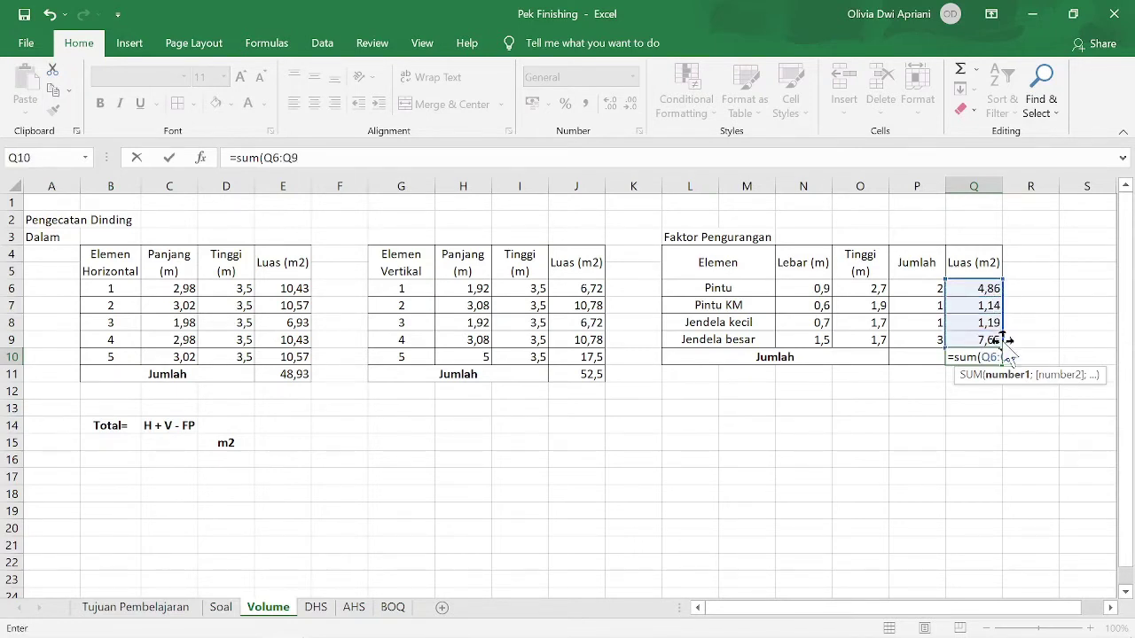
key(Return)
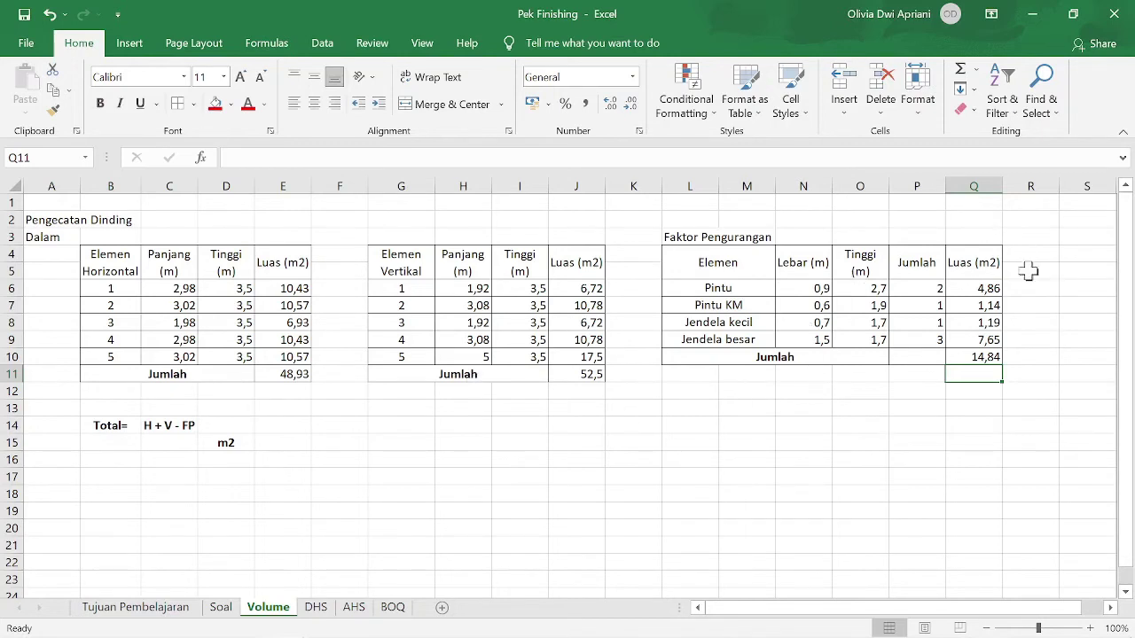
Calculate the total painting area in C15 with the formula =E11+J11-Q10
click(156, 442)
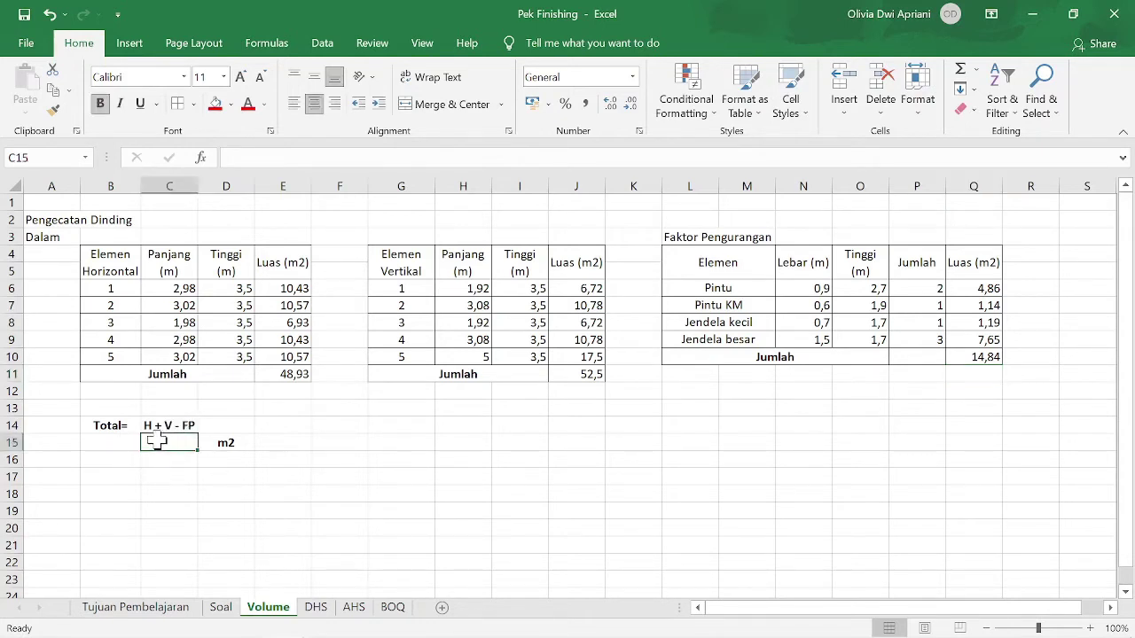
text(=)
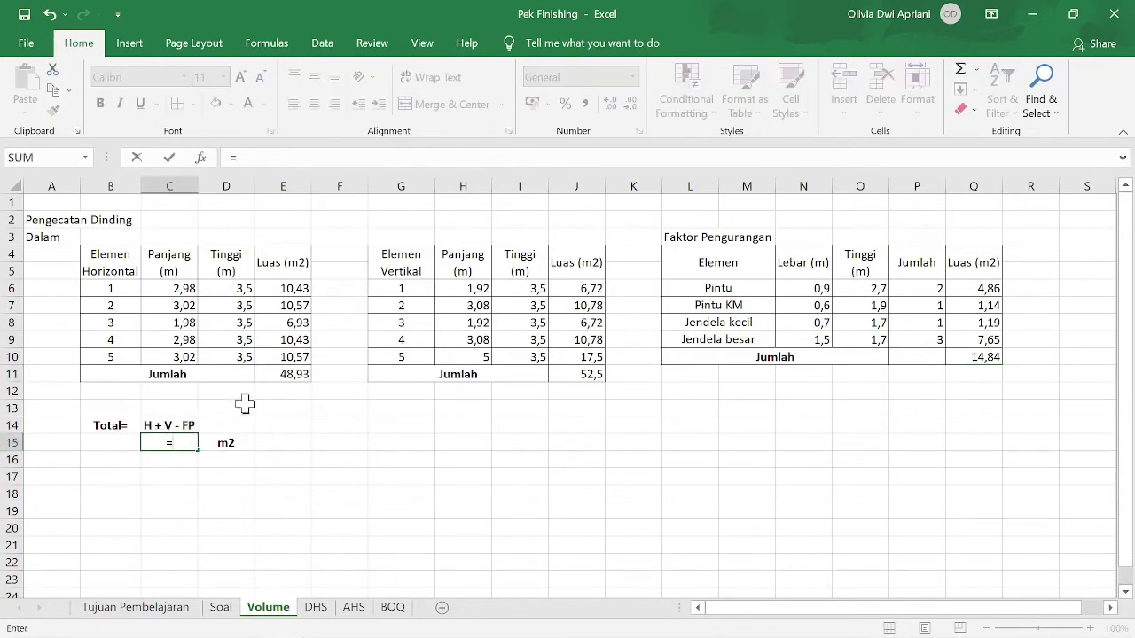
click(289, 374)
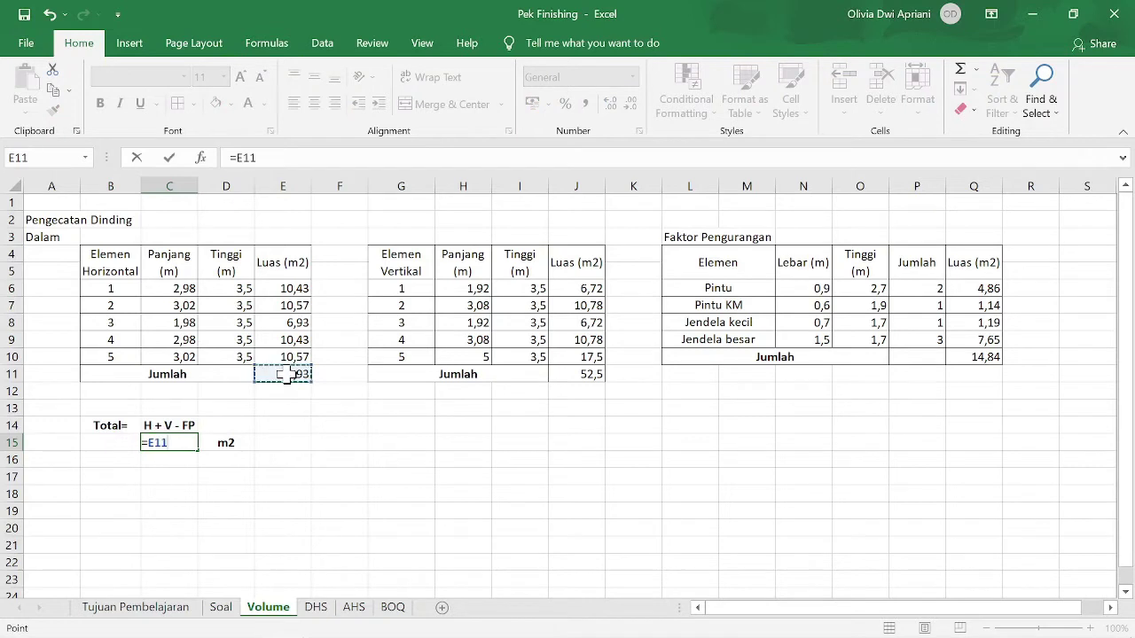
text(+)
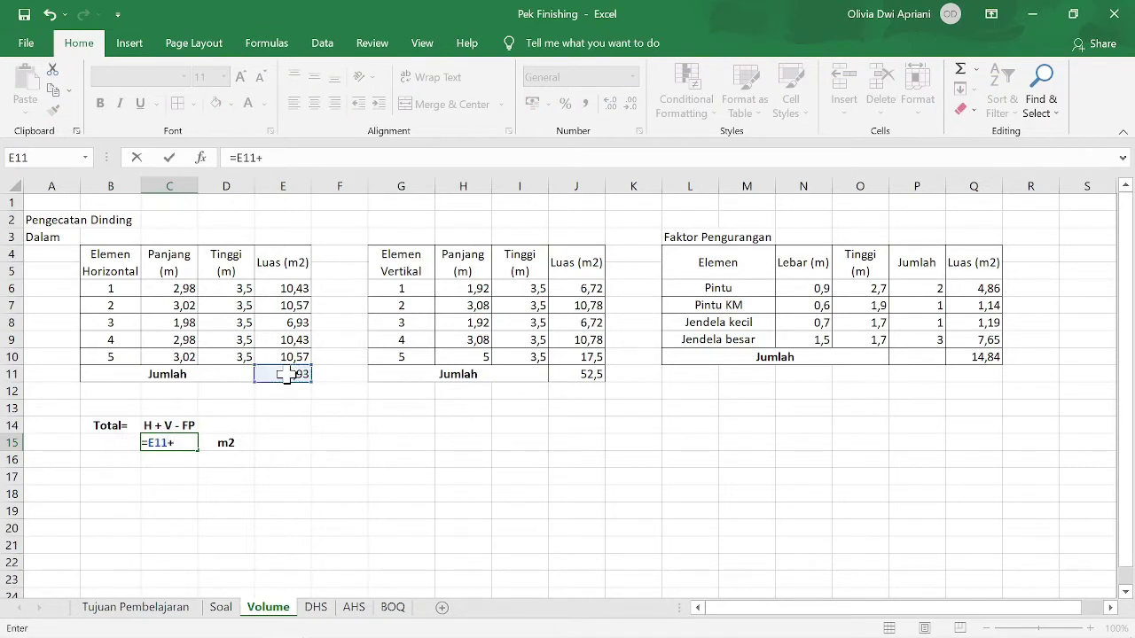
click(601, 376)
text(-)
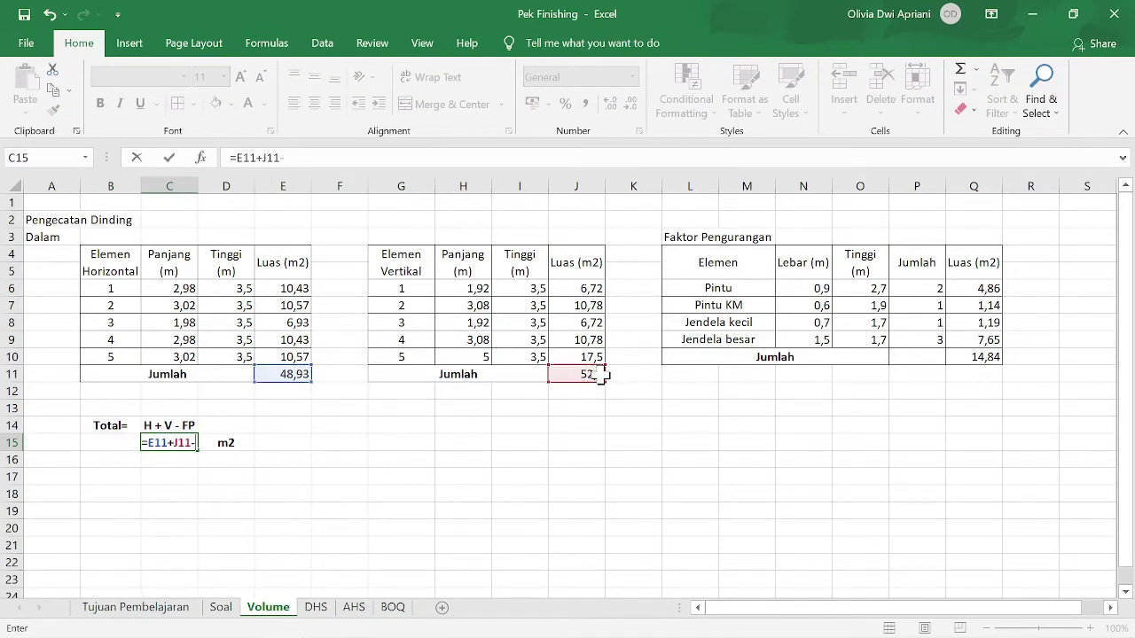
click(994, 359)
key(Return)
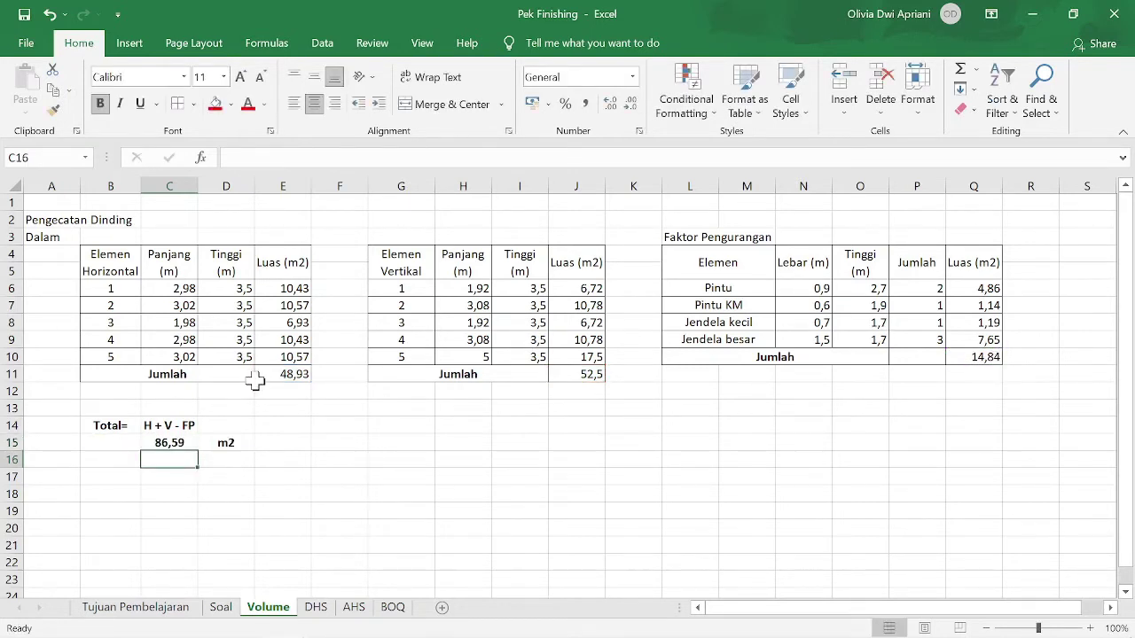
Highlight the total painting area in C15 with a red cell fill
click(170, 442)
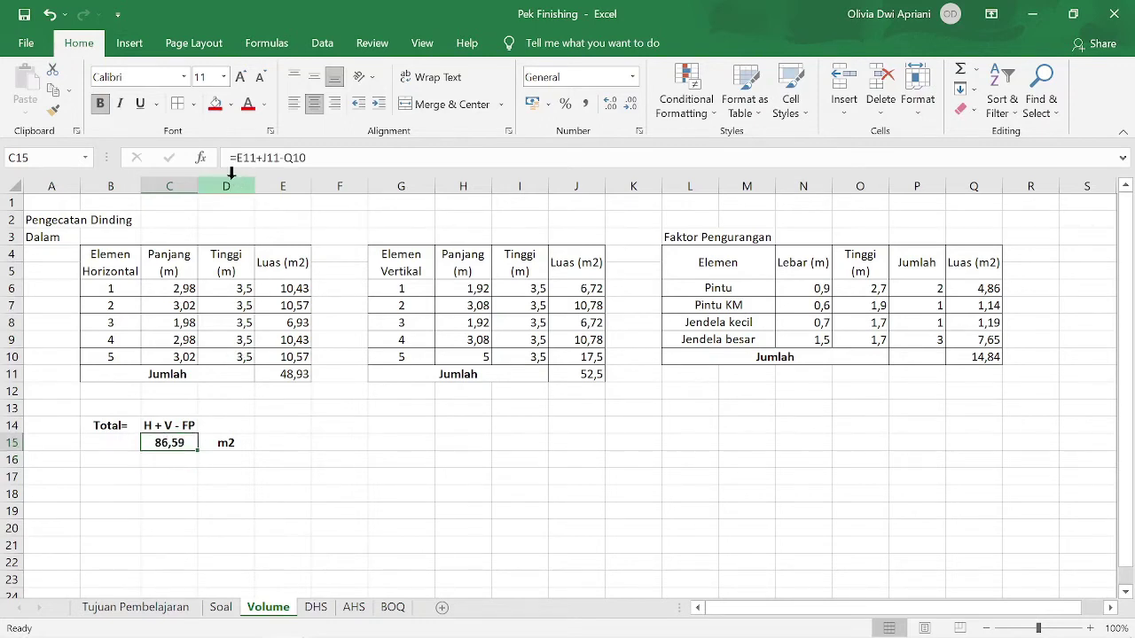
click(216, 104)
click(282, 442)
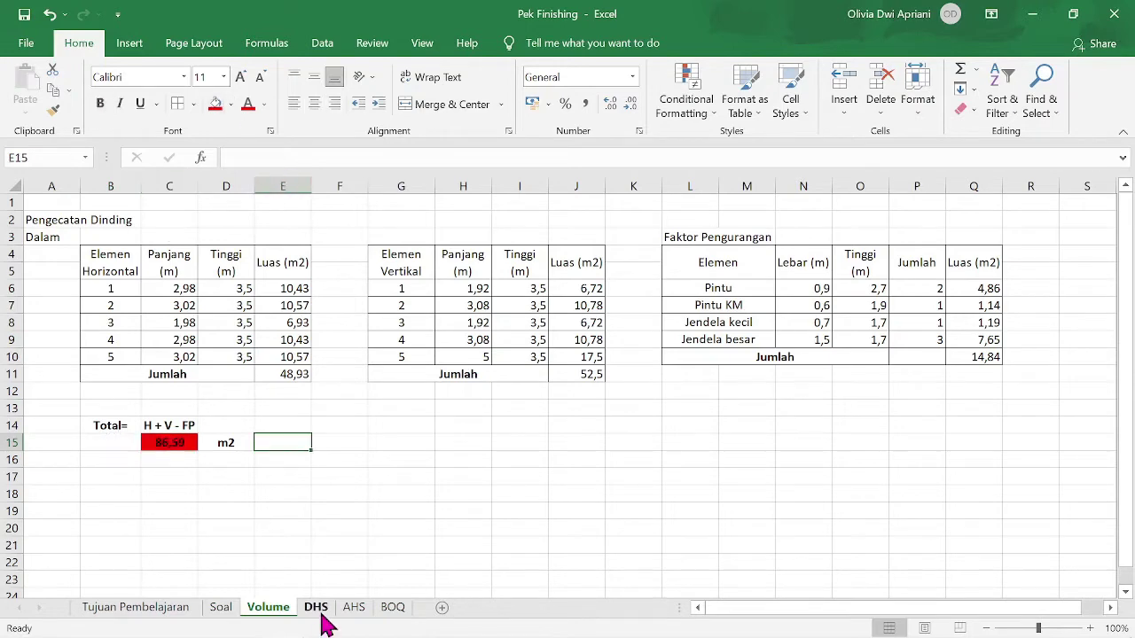
Review the material unit prices and the labour rates per hour and per day on the DHS sheet
click(316, 608)
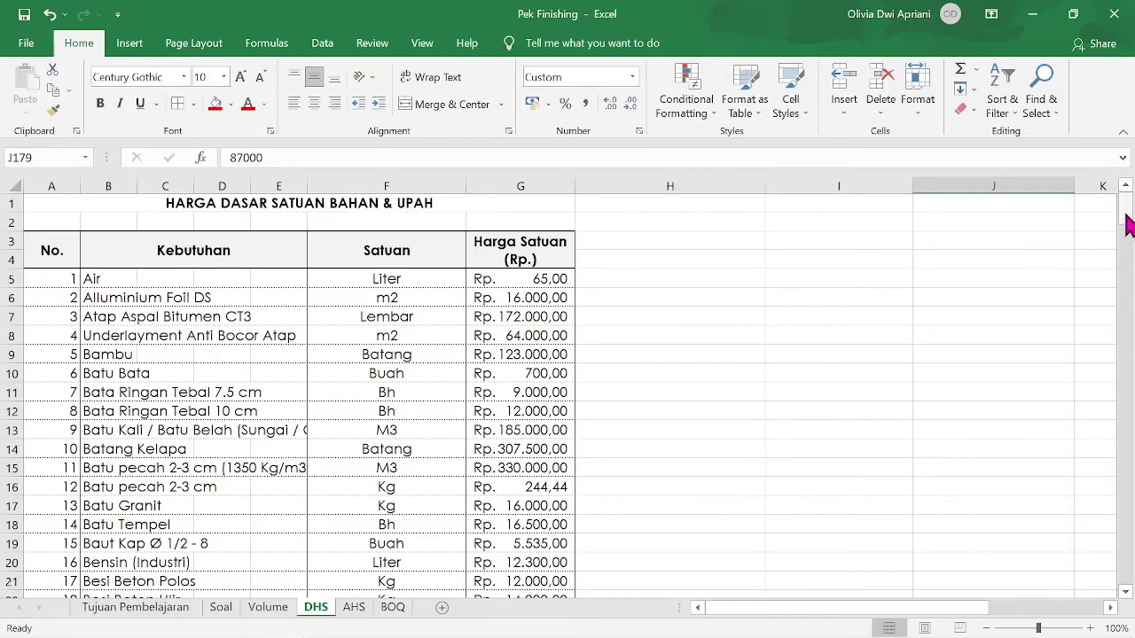
drag(1125, 217, 1118, 470)
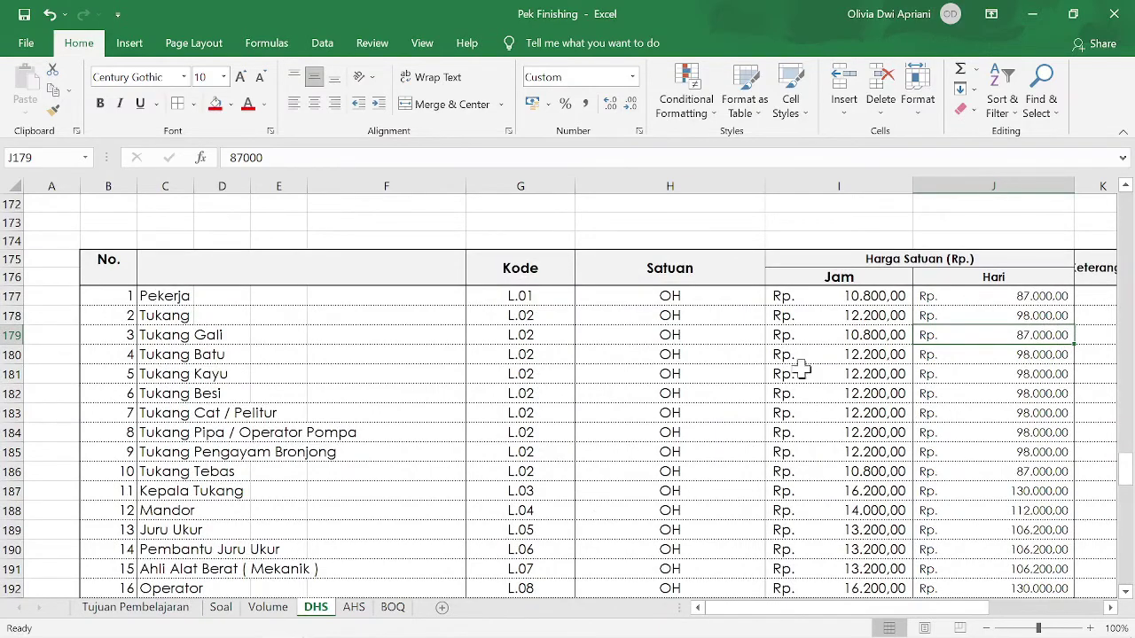
mouse_move(1119, 470)
mouse_down()
mouse_move(1129, 503)
mouse_move(1126, 479)
mouse_up()
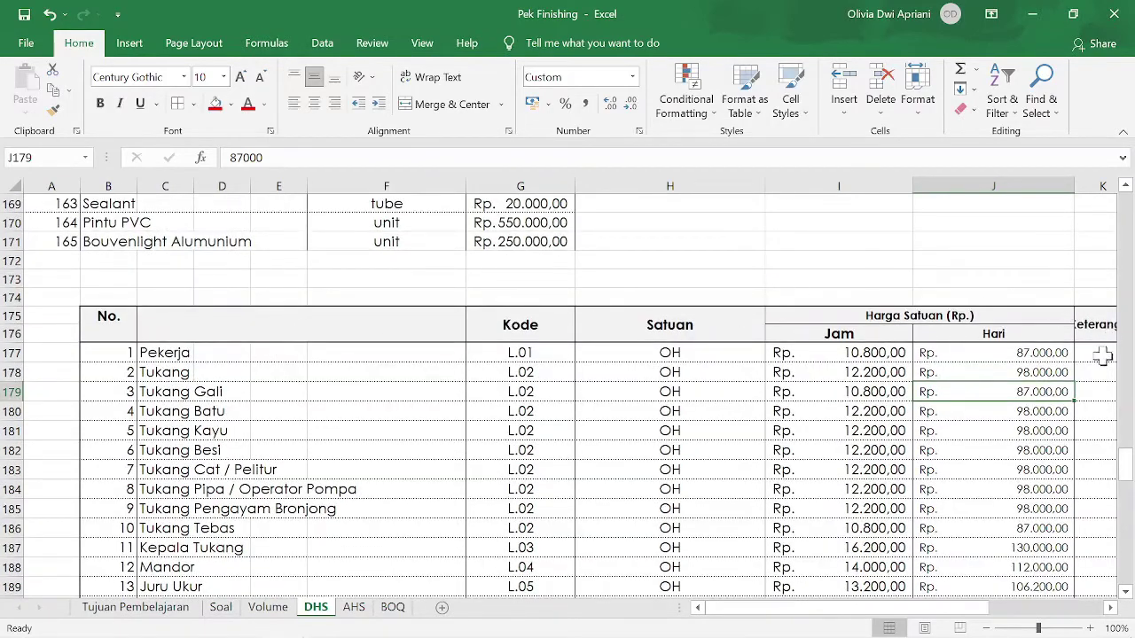
drag(1125, 462, 1127, 207)
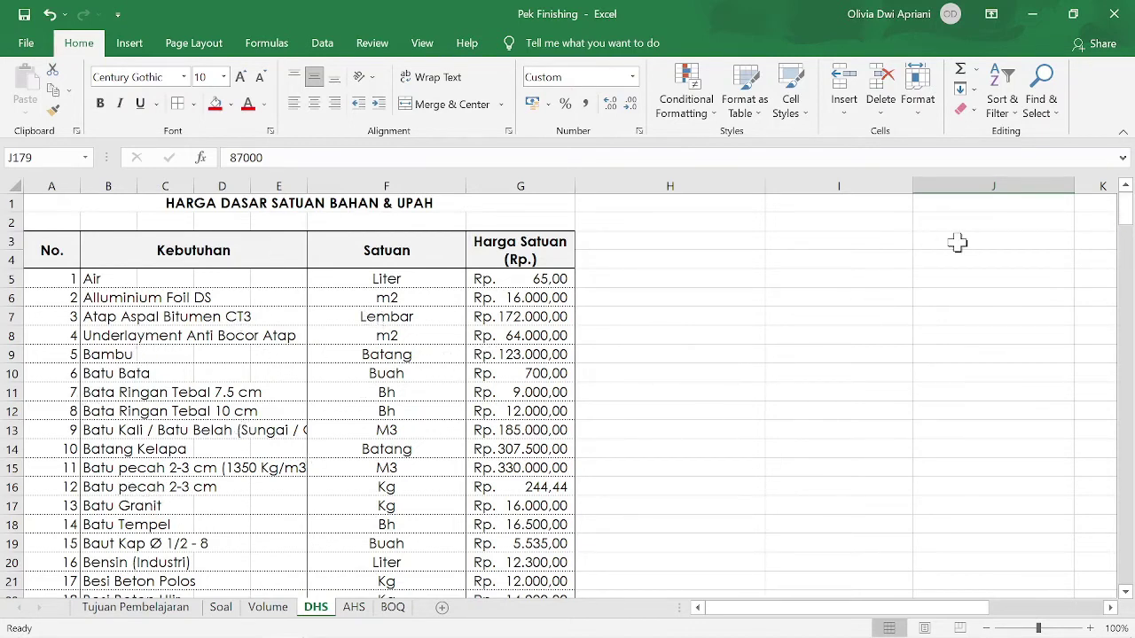
mouse_move(1128, 213)
mouse_down()
mouse_move(1129, 275)
mouse_move(1130, 204)
mouse_up()
Examine the Indeks Satuan coefficients for Bahan and Tenaga kerja on the AHS sheet
click(354, 608)
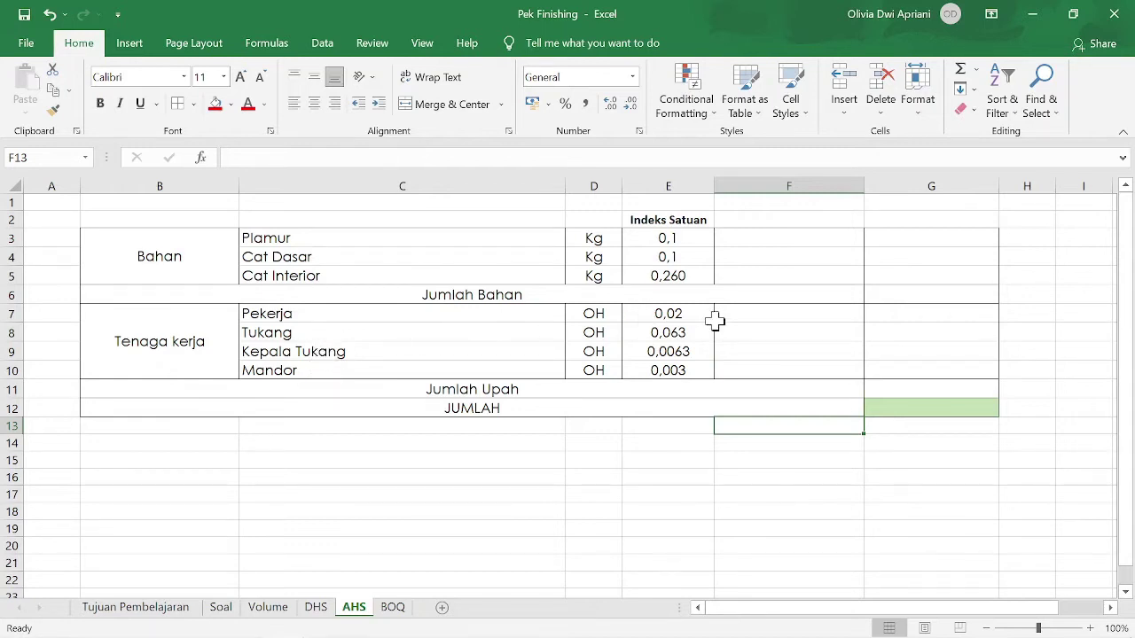
drag(667, 238, 658, 374)
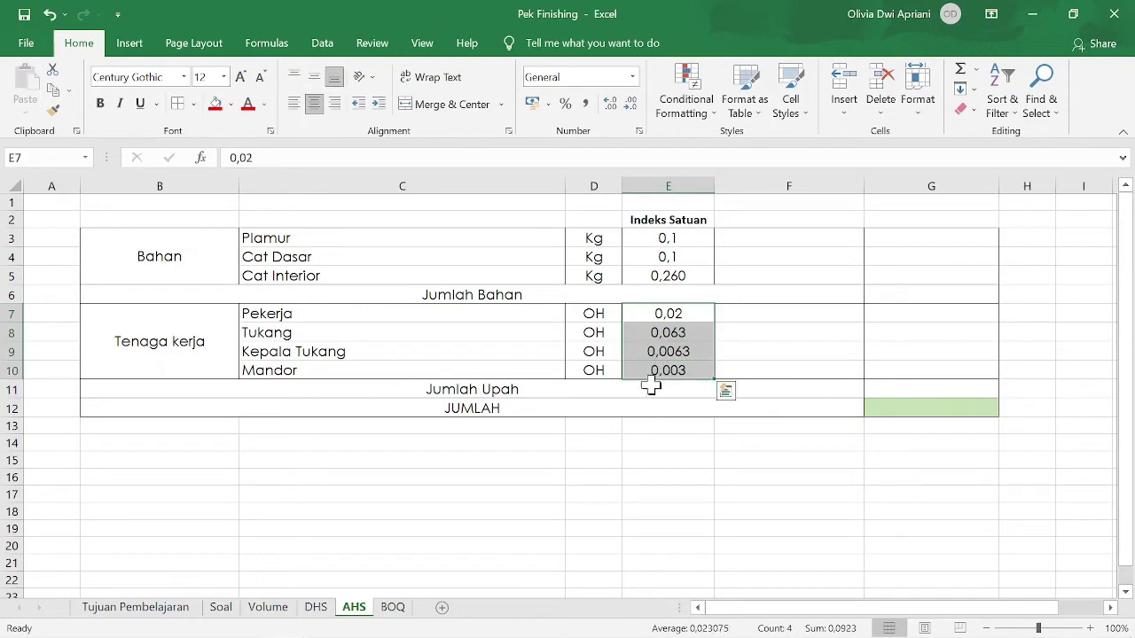
click(647, 426)
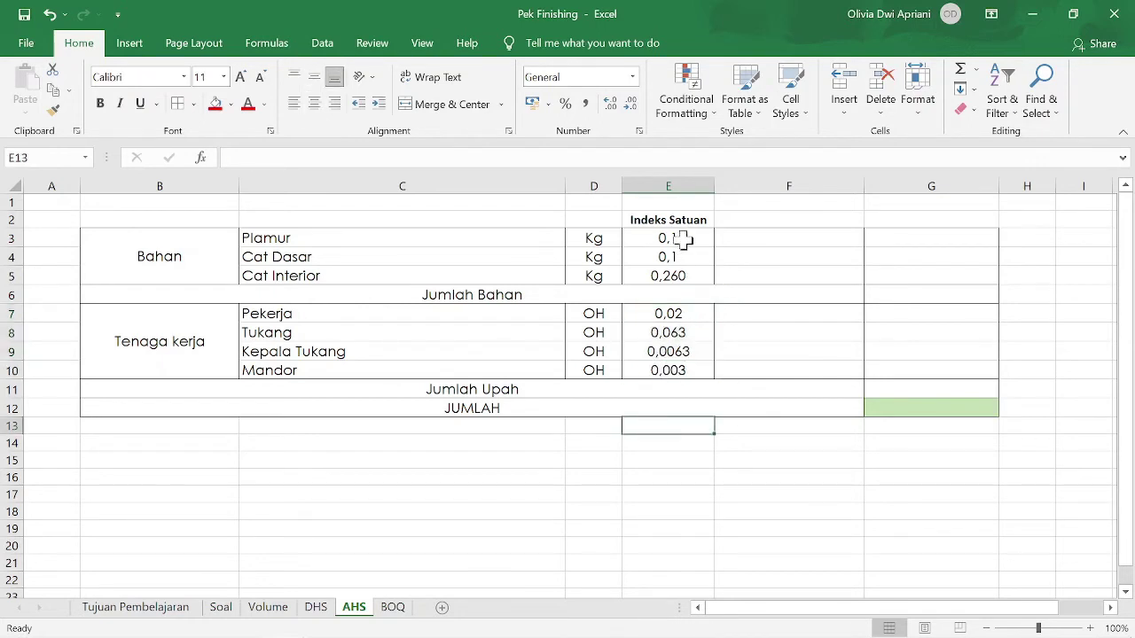
drag(679, 238, 665, 372)
click(665, 461)
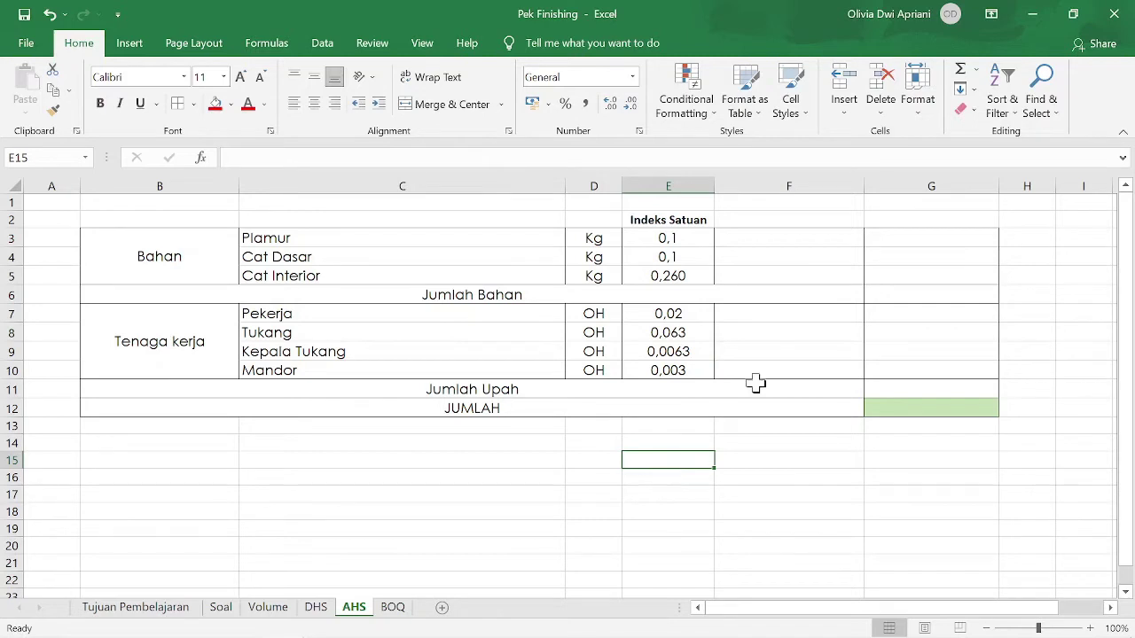
Link the Plamur price in F3 of the AHS sheet to its unit price with =DHS!G118
click(790, 240)
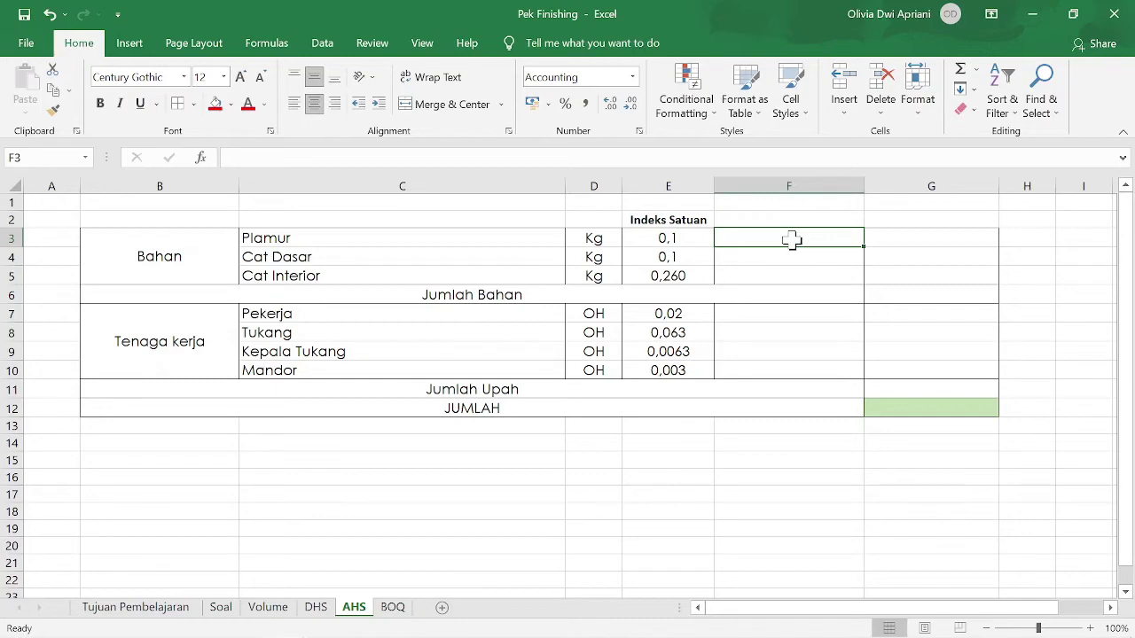
text(=)
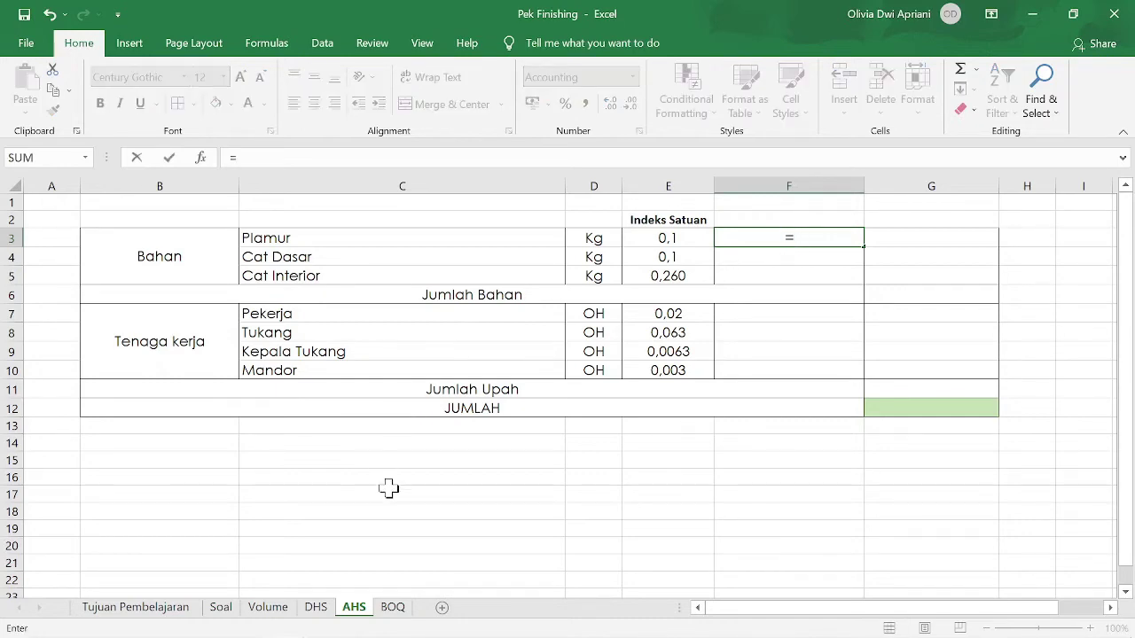
click(317, 612)
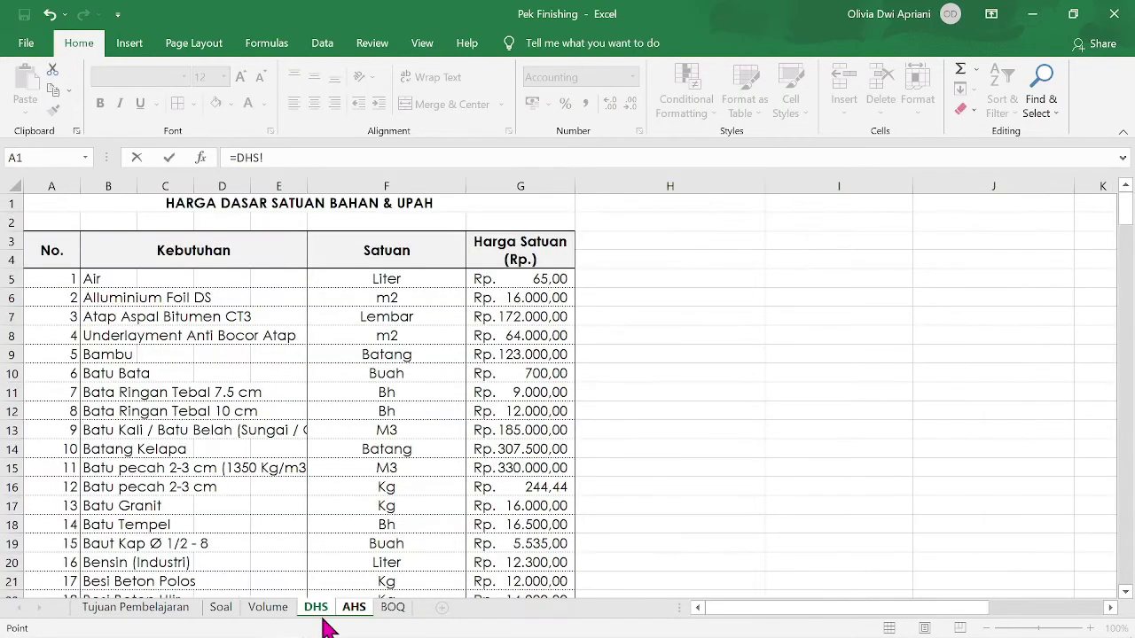
drag(1125, 213, 1109, 377)
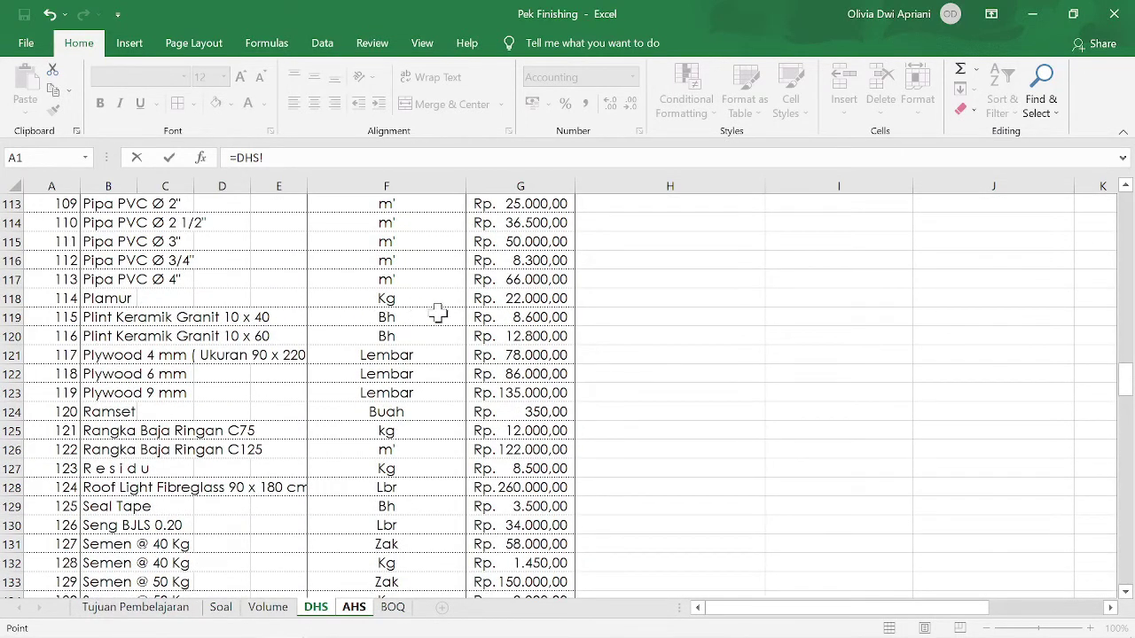
click(502, 300)
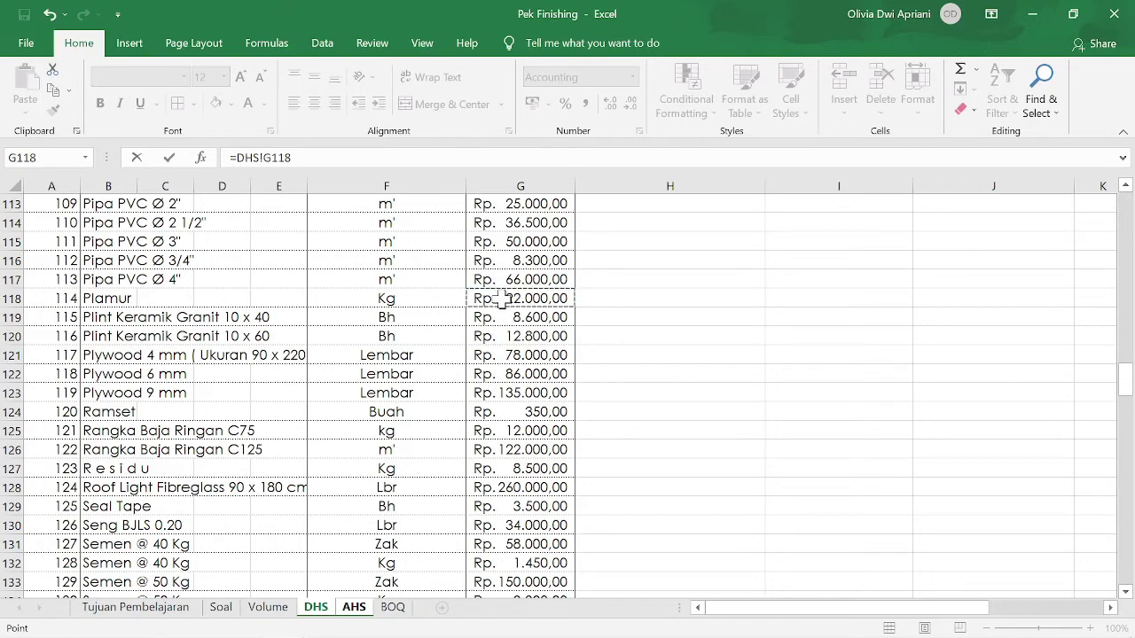
key(Return)
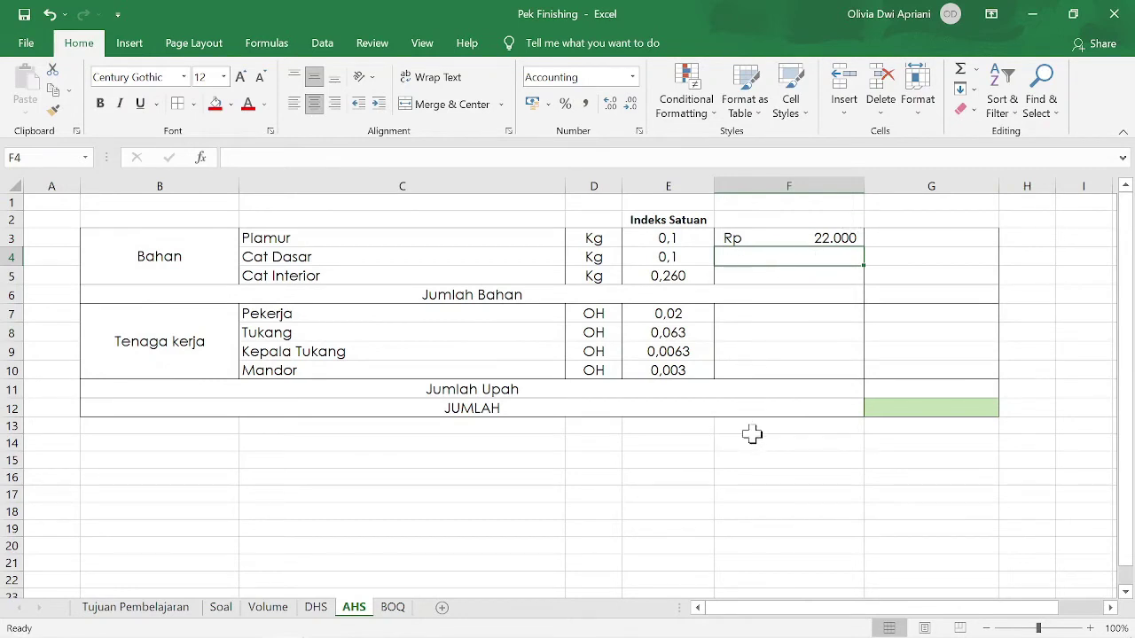
Link the Cat Dasar price in F4 of the AHS sheet to its unit price with =DHS!G28
text(=)
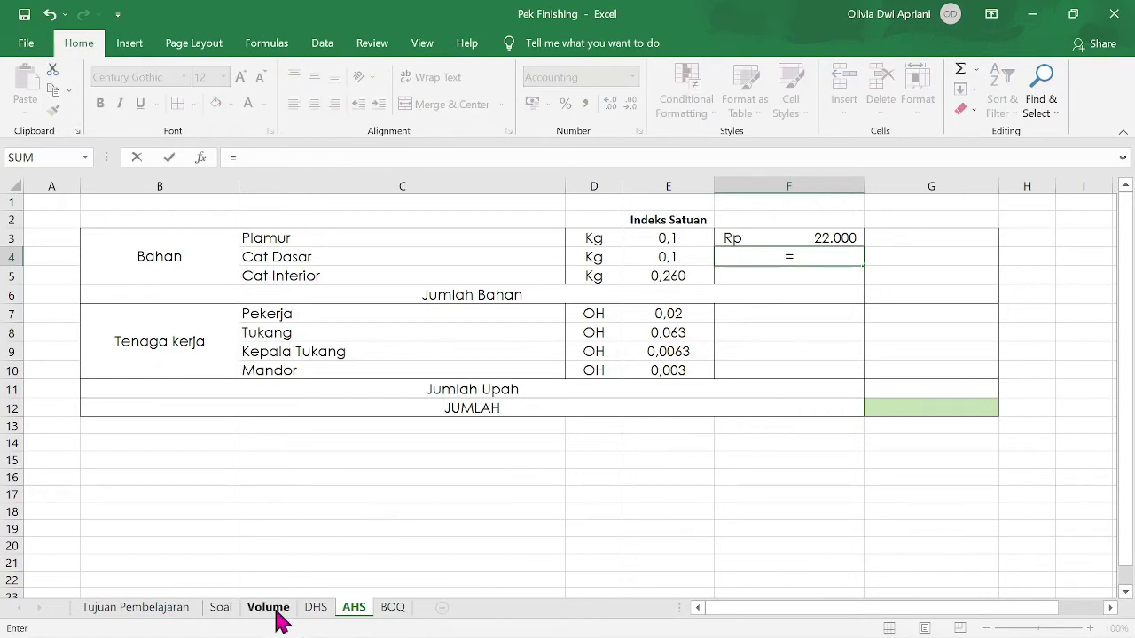
click(304, 611)
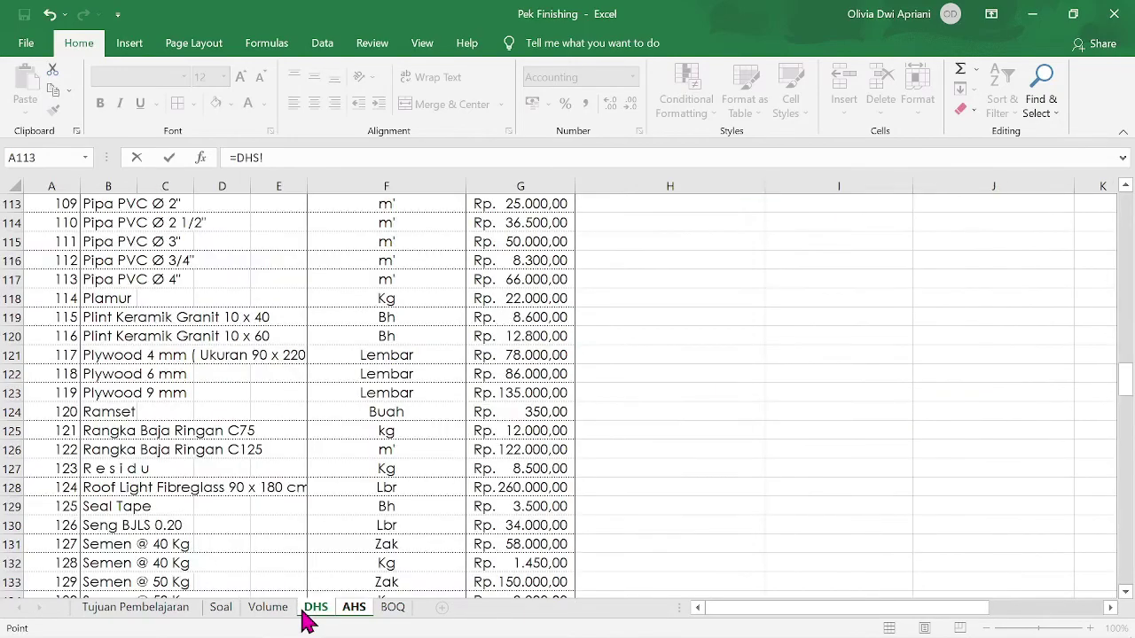
drag(1126, 409, 1115, 248)
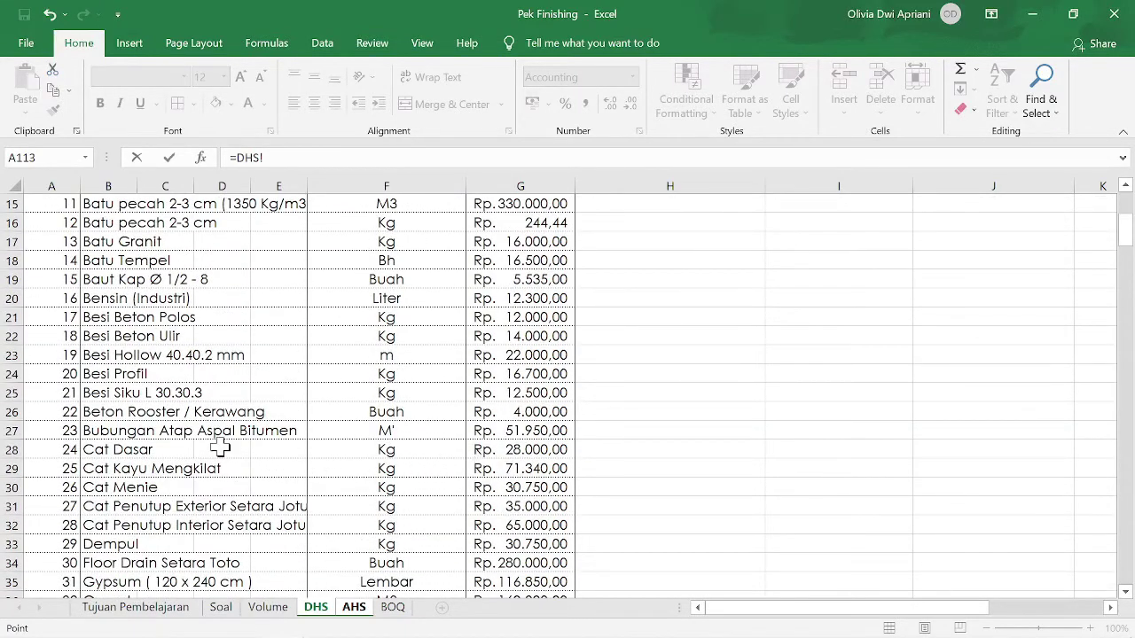
click(510, 450)
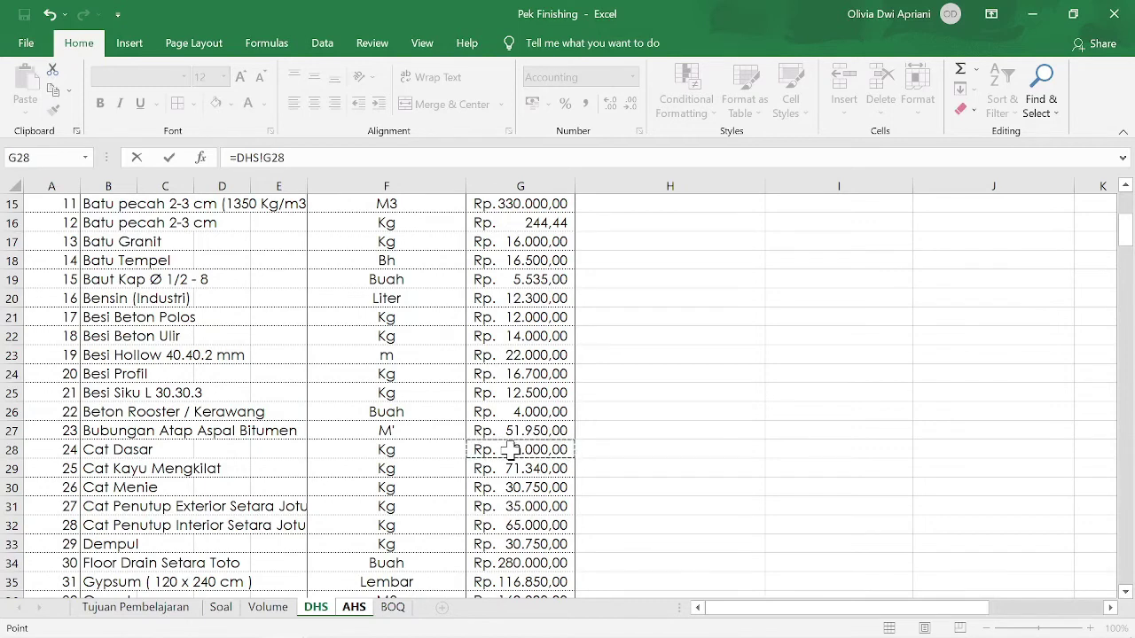
key(Escape)
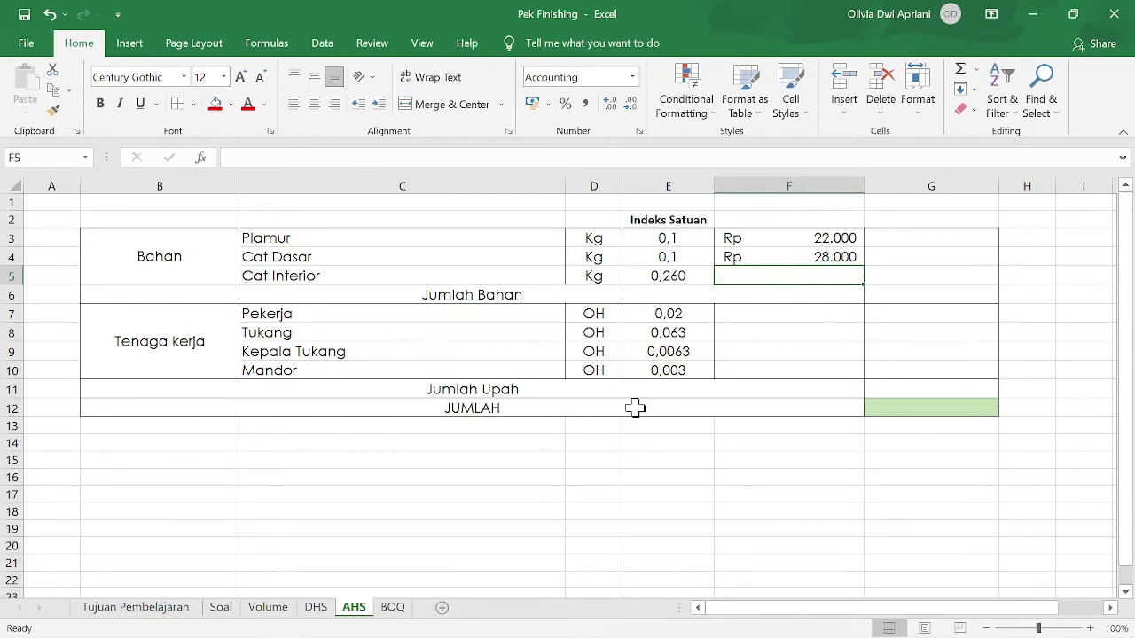
Link the Cat Interior price in F5 to the Cat Penutup Interior unit price in G32 of the DHS sheet
text(=)
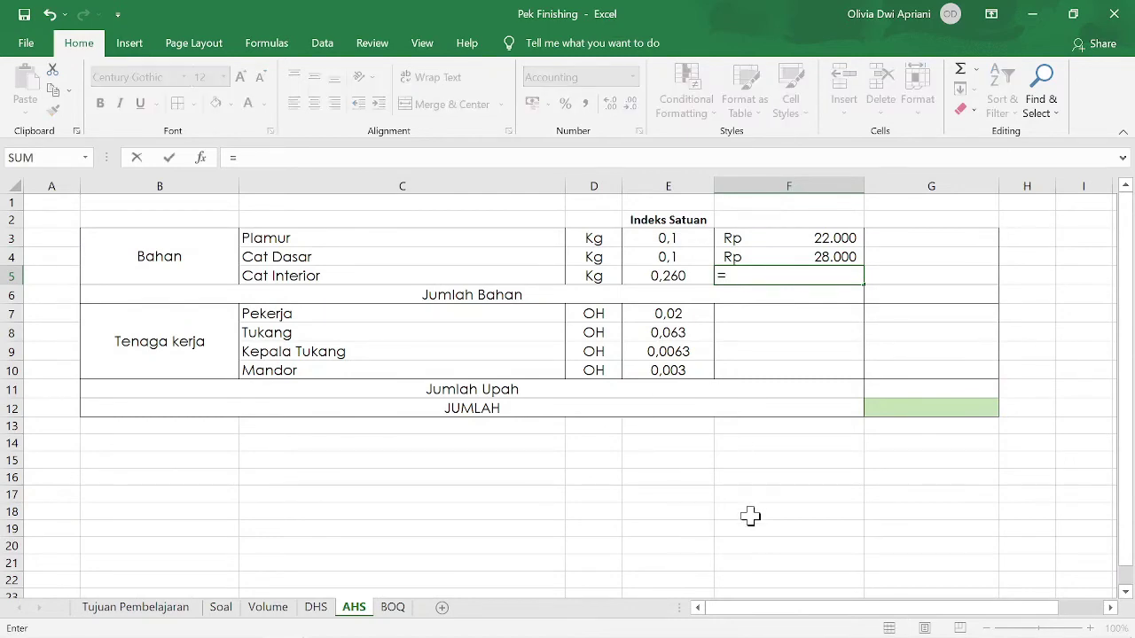
click(319, 608)
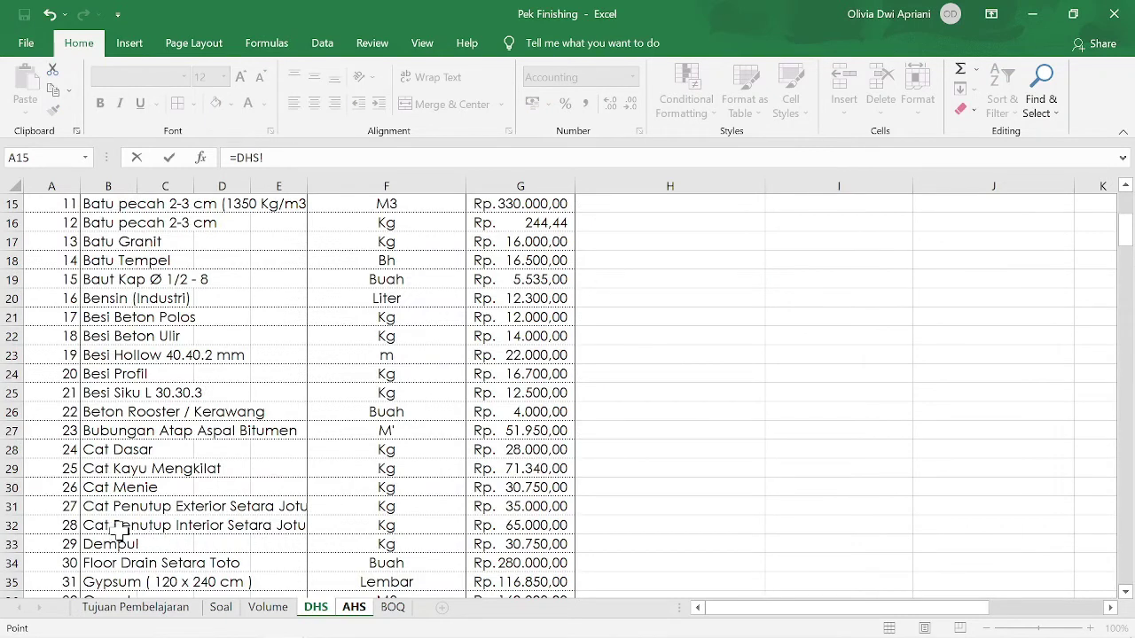
click(528, 531)
key(Return)
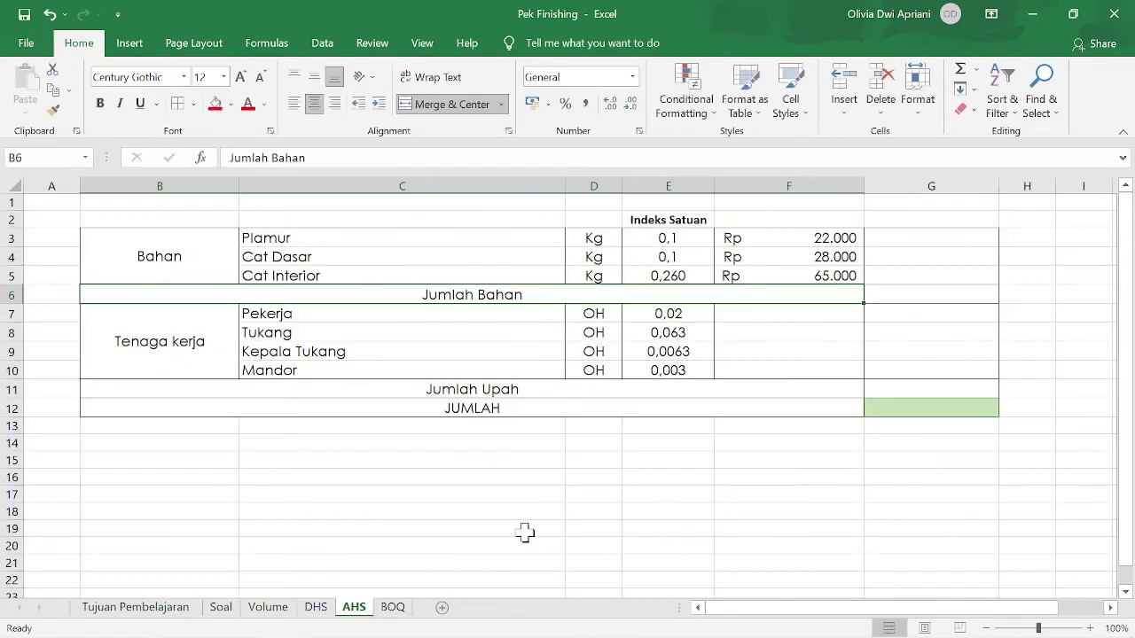
Link the Pekerja rate in F7 of the AHS sheet to its daily wage with =DHS!J177
click(905, 293)
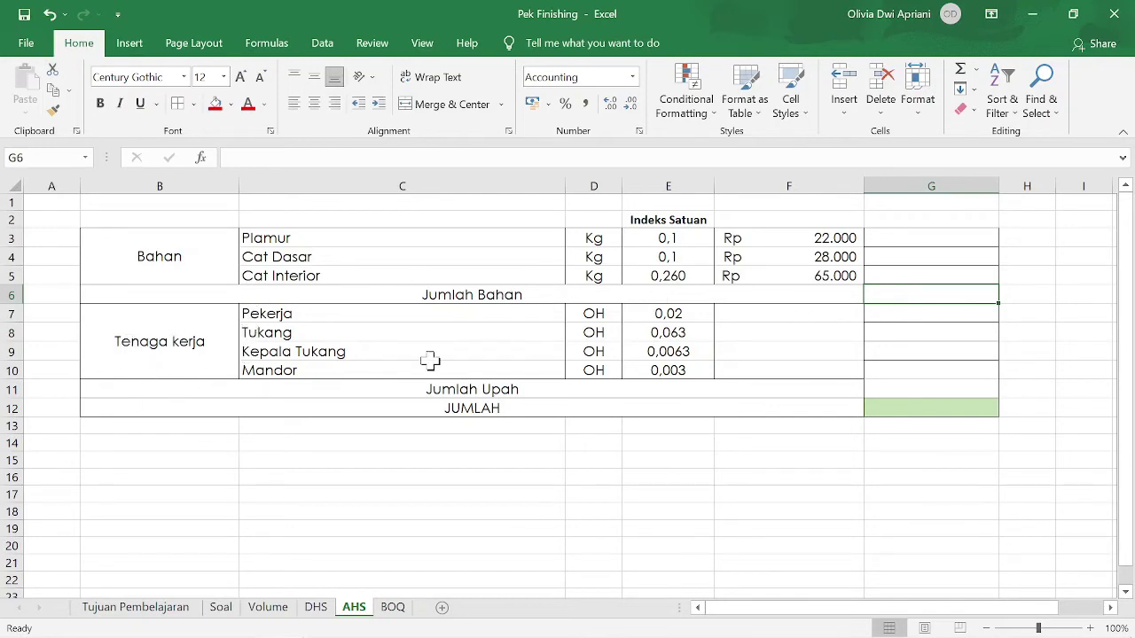
click(743, 313)
text(=)
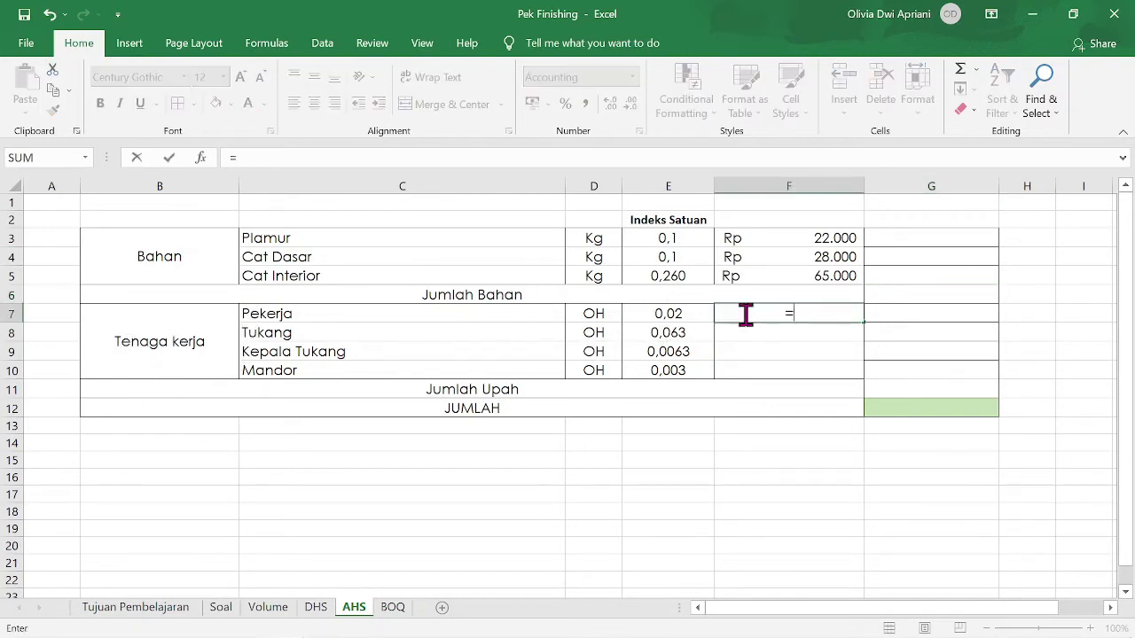
click(317, 608)
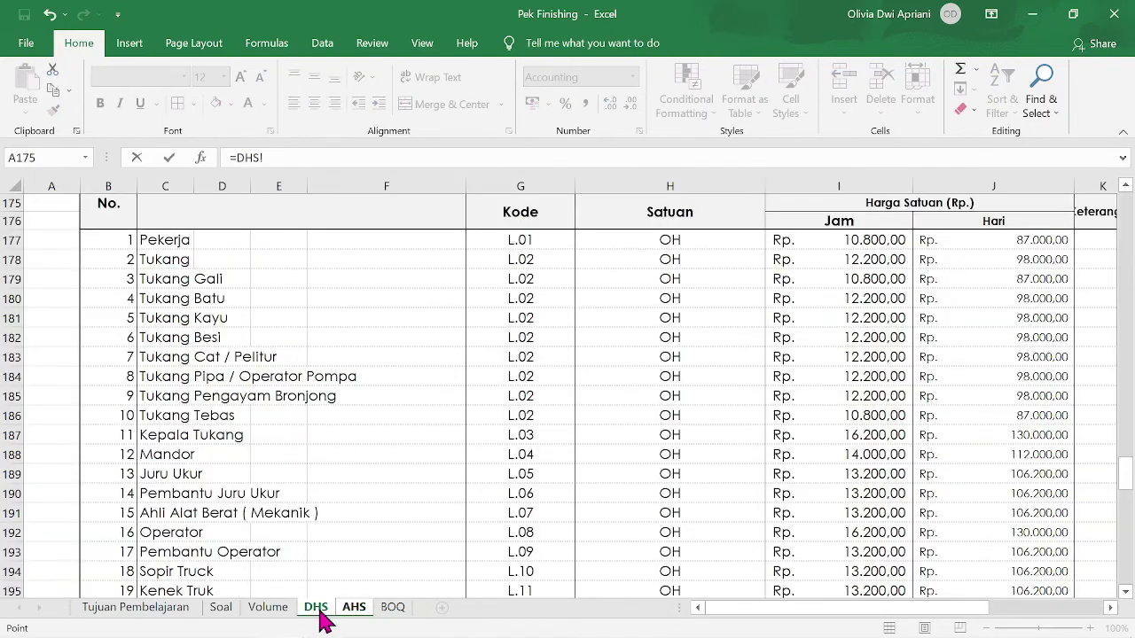
drag(1124, 487, 1124, 470)
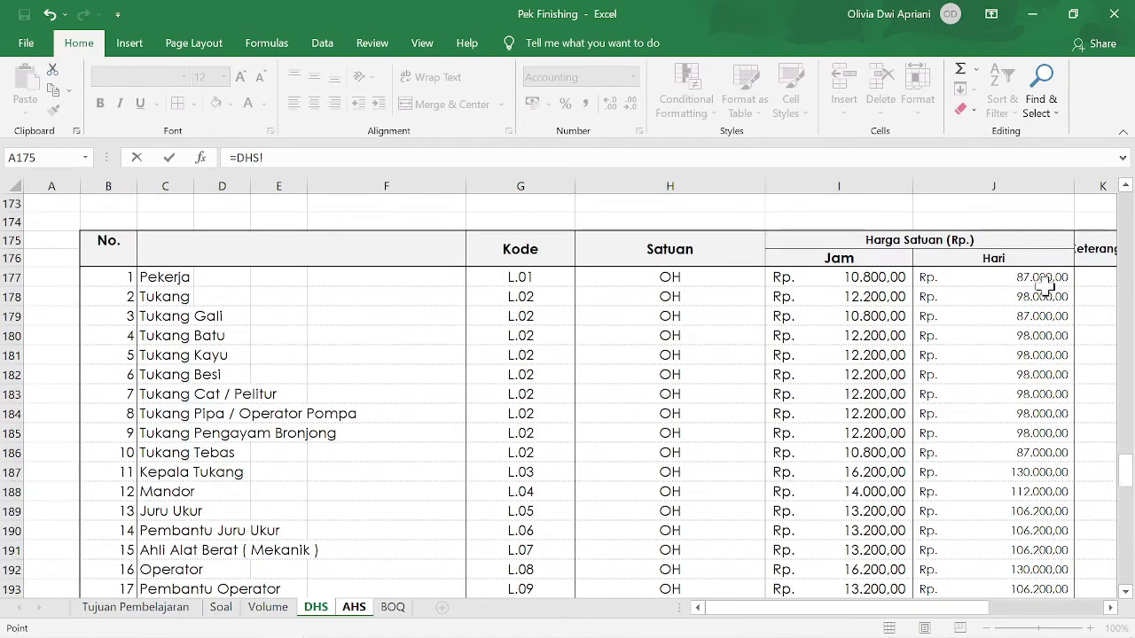
click(1043, 280)
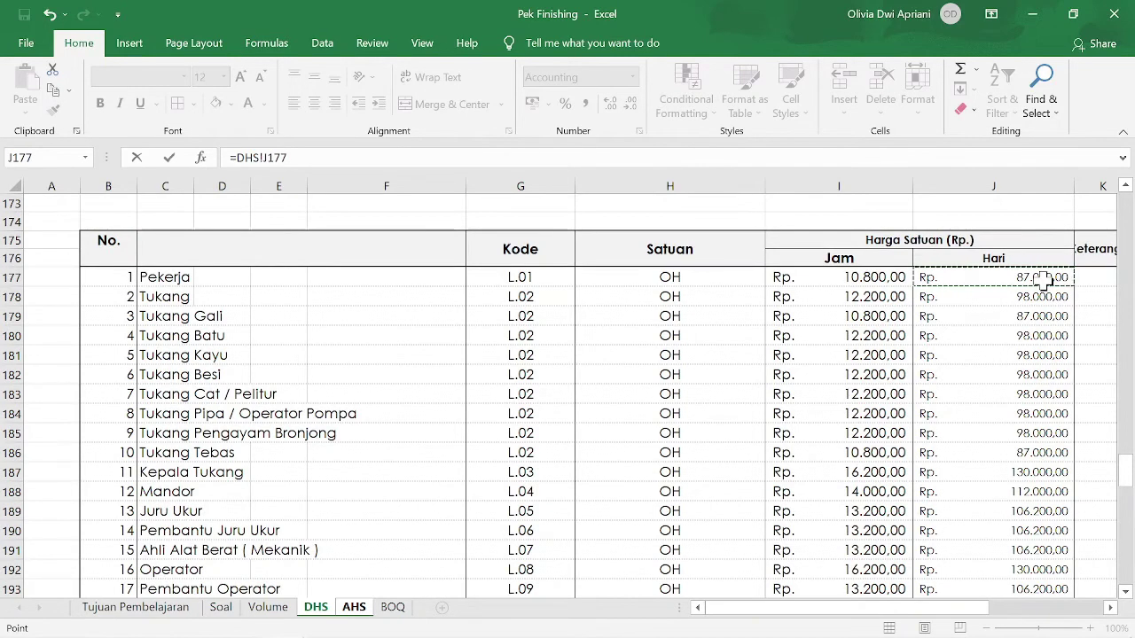
key(Return)
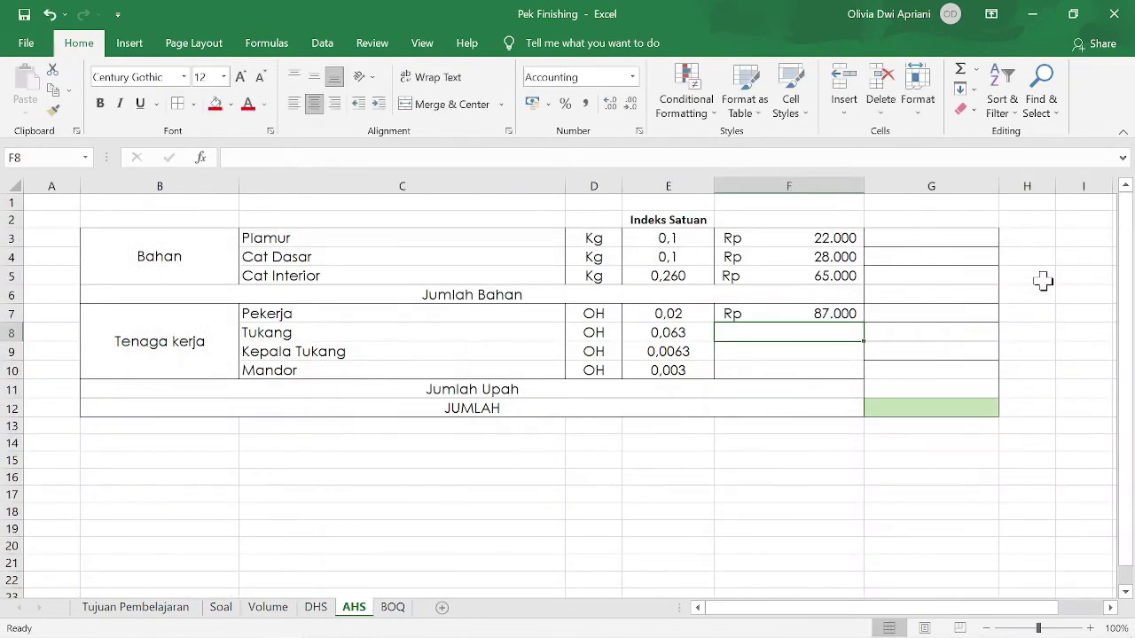
Link the Tukang rate in F8 to the Tukang Cat / Pelitur daily wage with =DHS!J183
text(=)
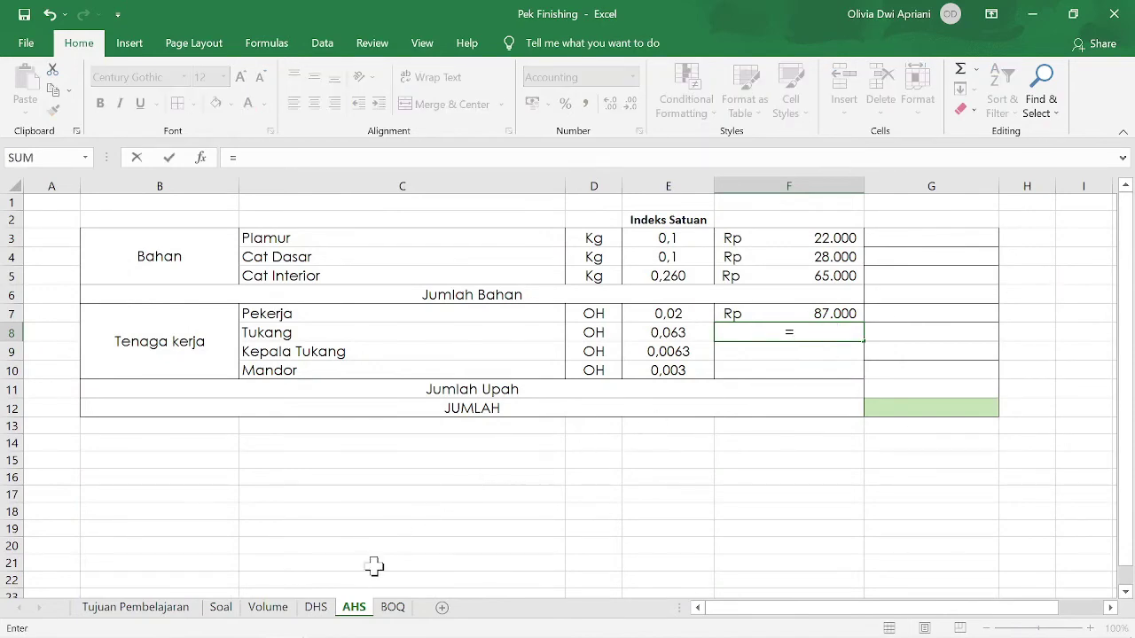
click(317, 609)
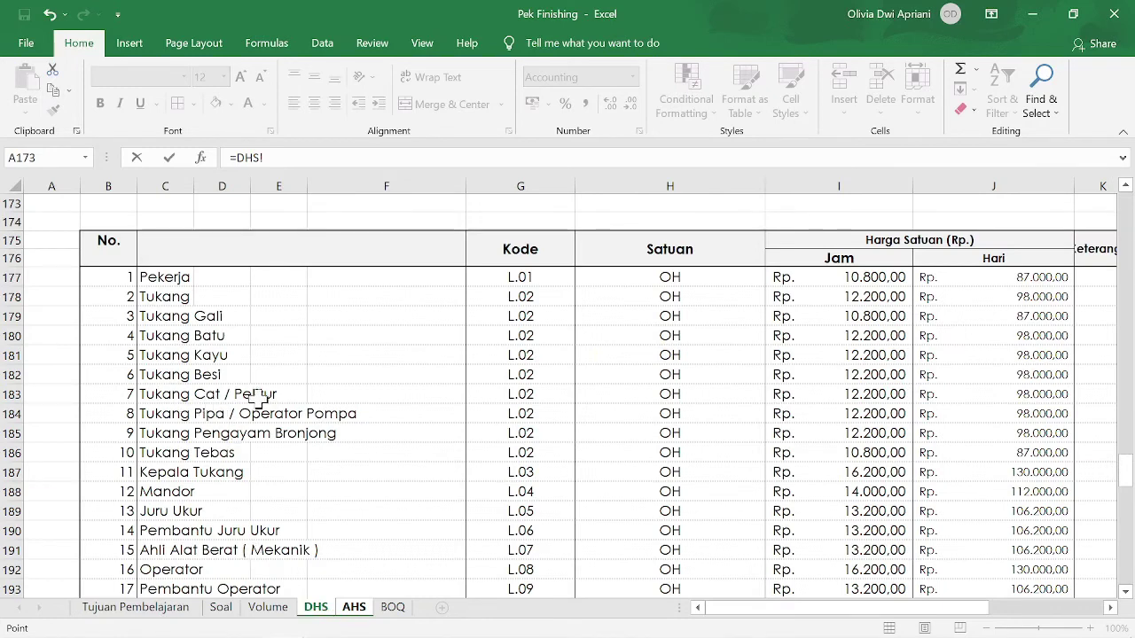
click(987, 397)
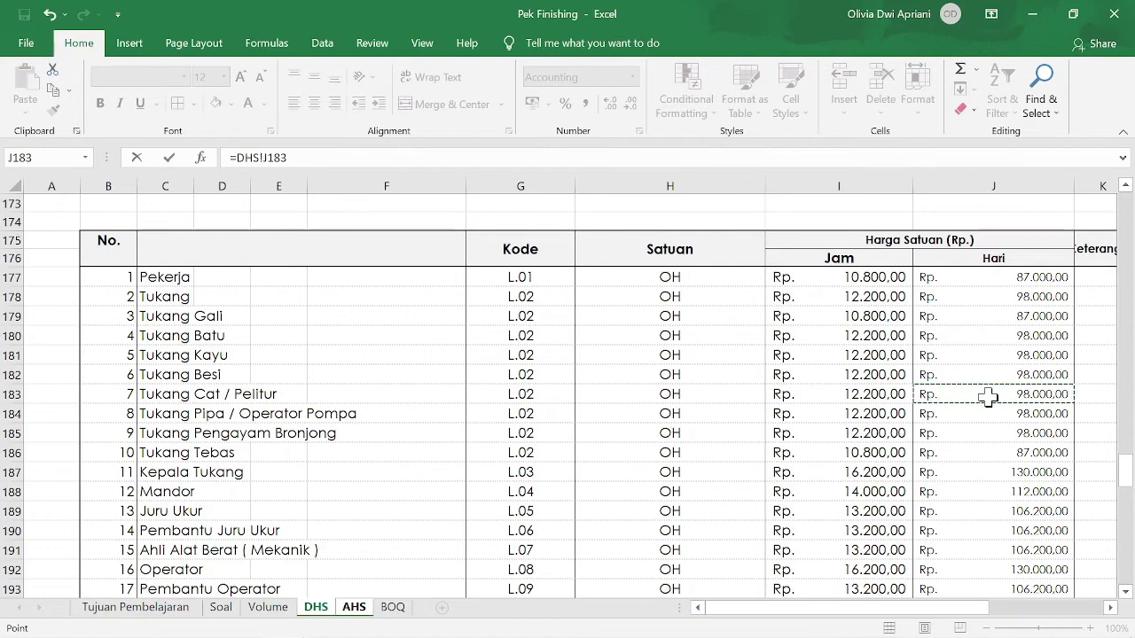
key(Return)
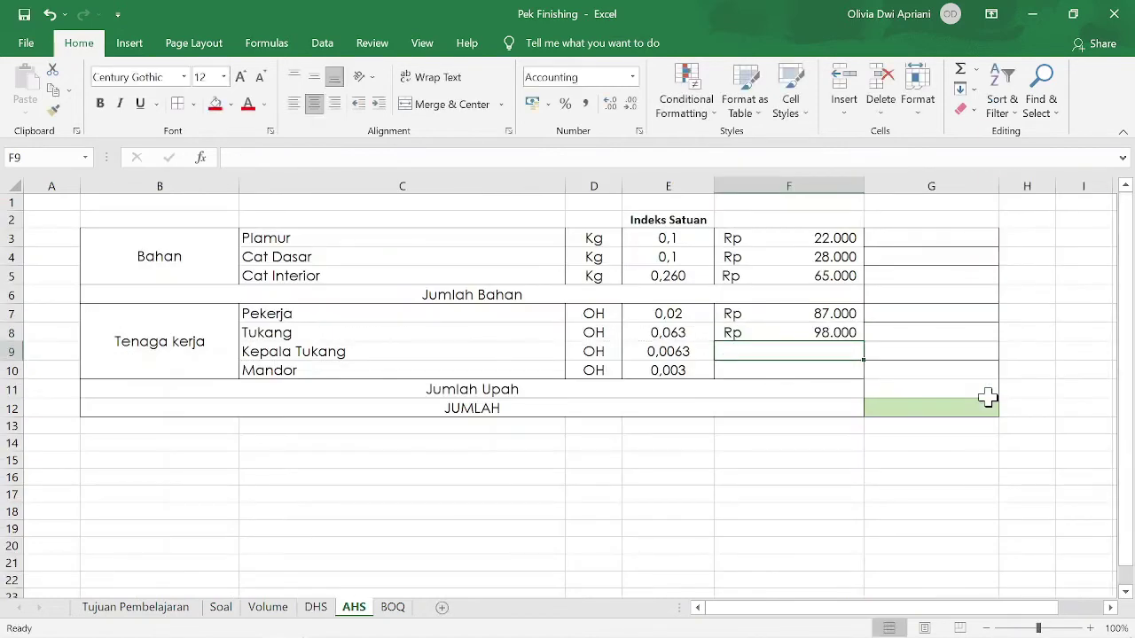
Link the Kepala Tukang rate in F9 to its daily wage with =DHS!J187
text(=)
click(320, 613)
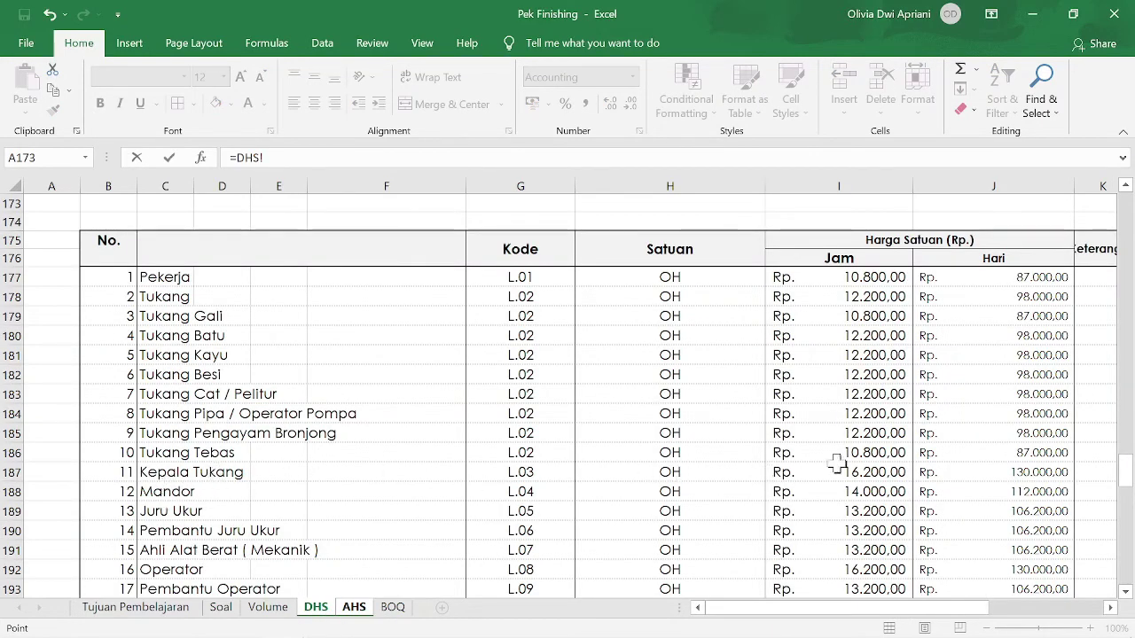
click(1009, 473)
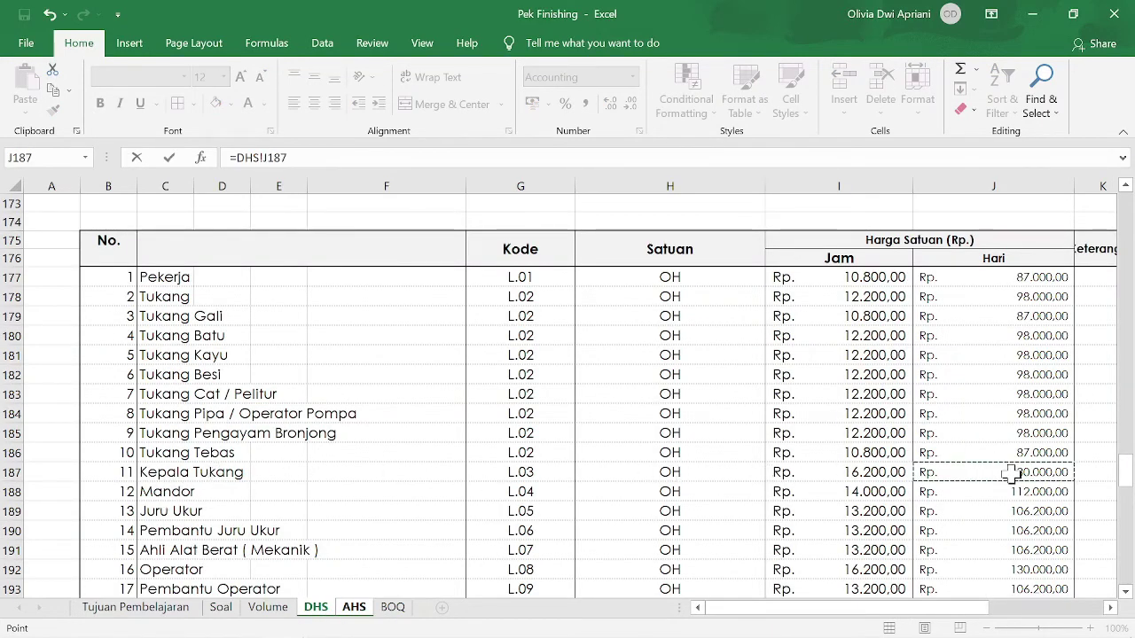
key(Return)
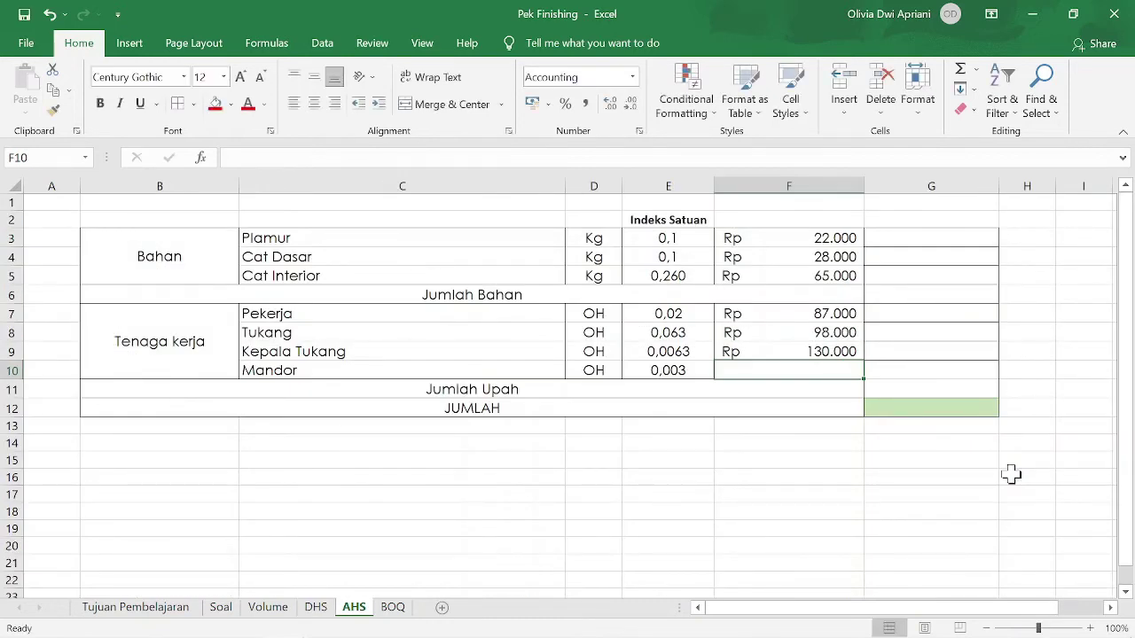
Link the Mandor rate in F10 to its daily wage with =DHS!J188
text(=)
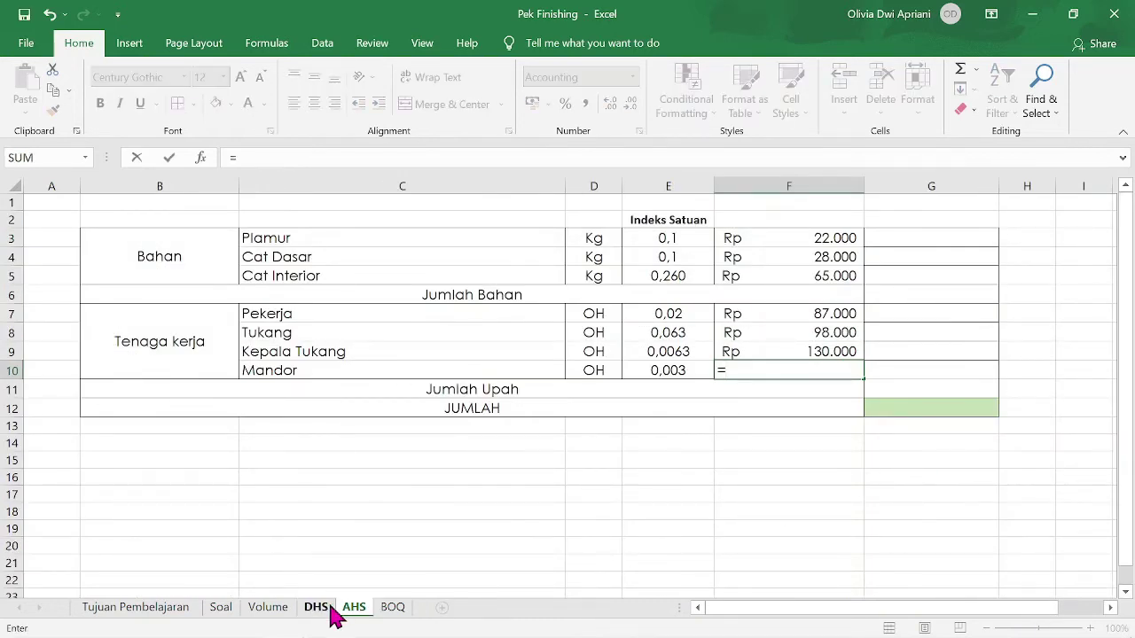
click(332, 610)
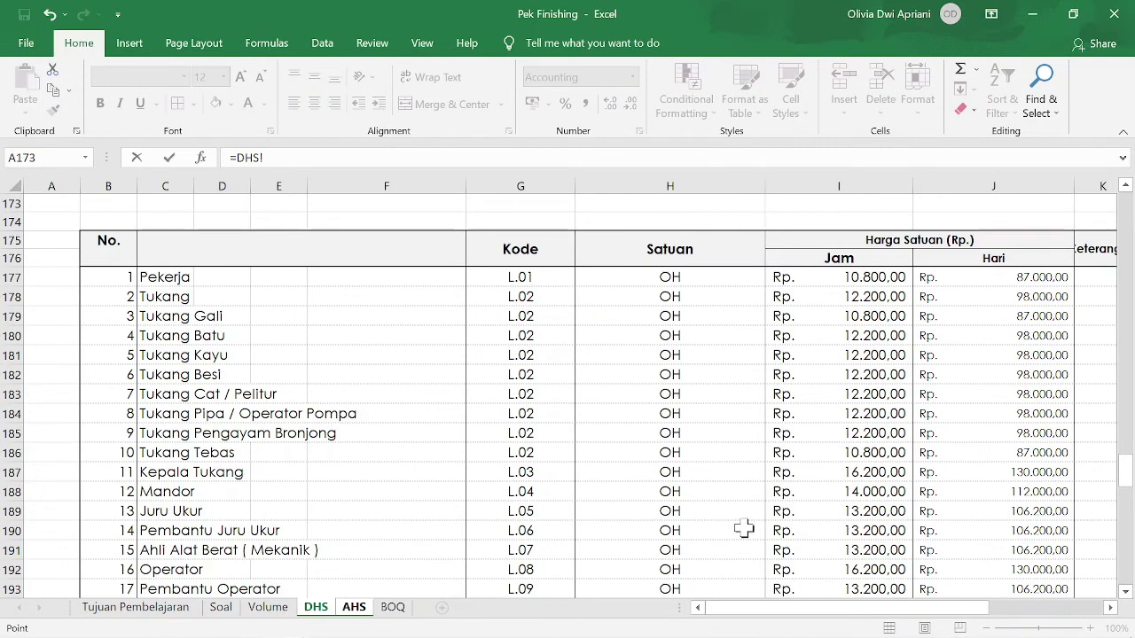
click(962, 495)
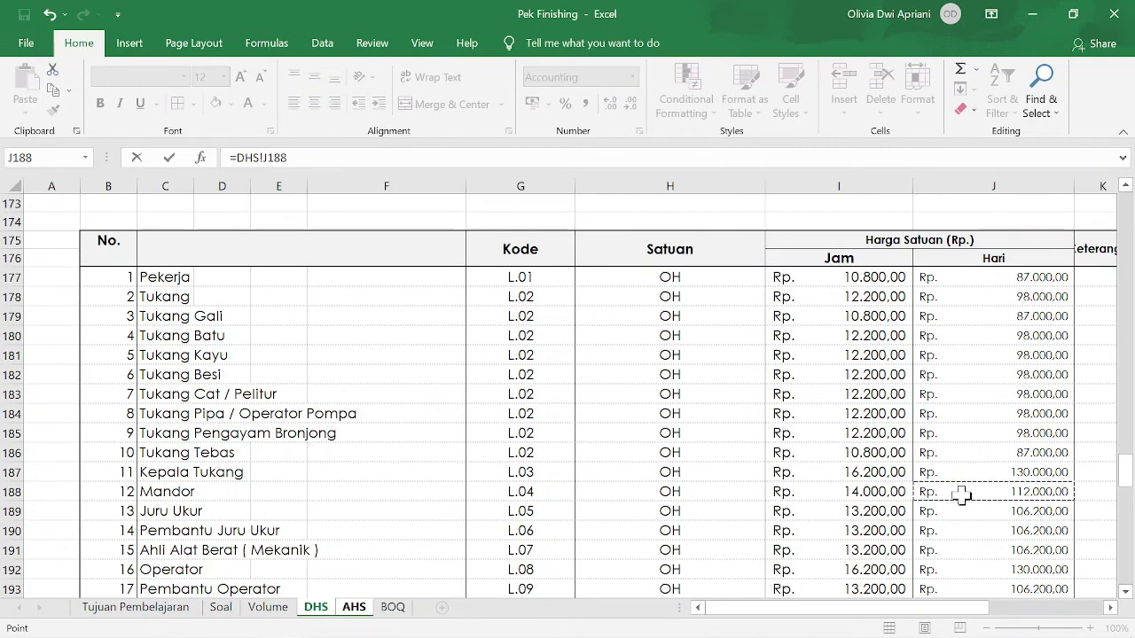
key(Return)
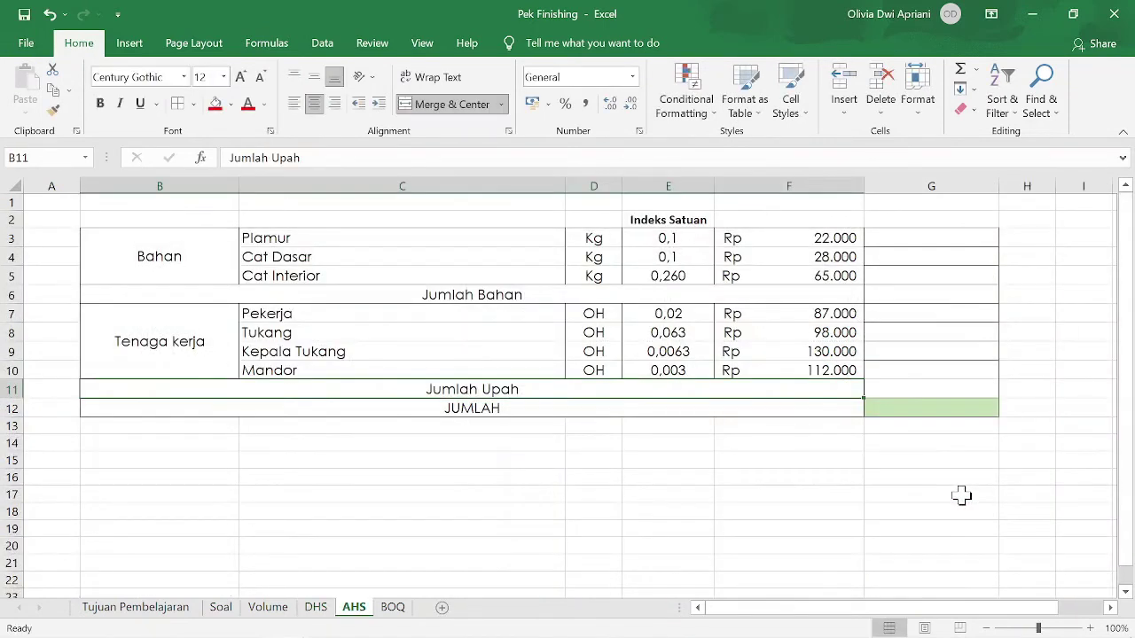
Calculate the Plamur cost in G3 with =E3*F3 and fill the formula down to G5 for the other materials
click(905, 238)
text(=)
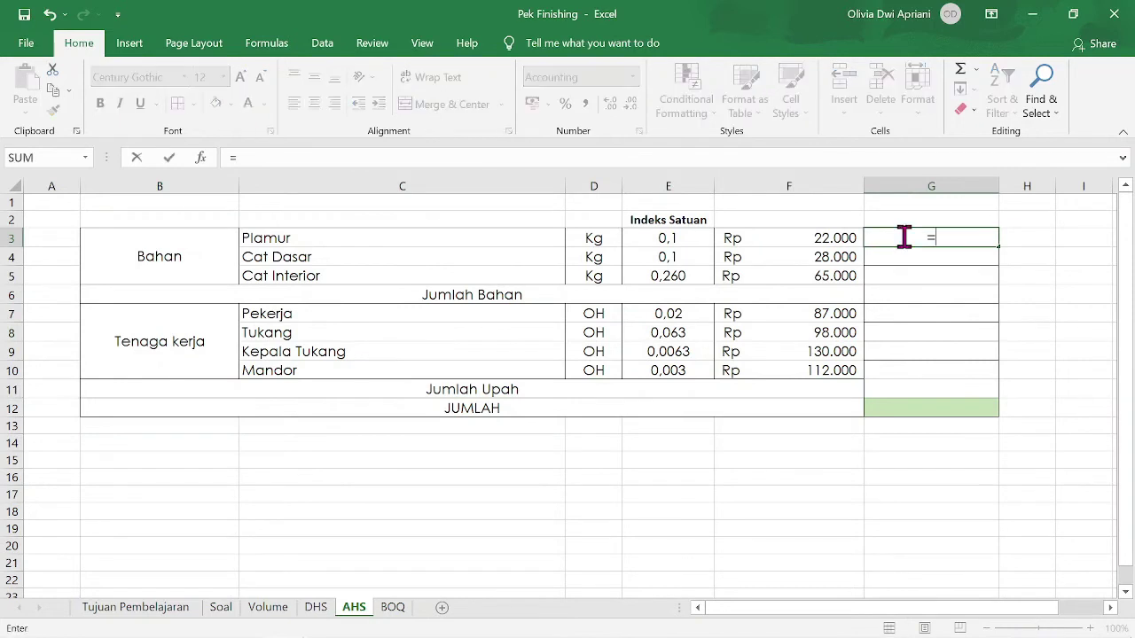
click(705, 236)
text(*)
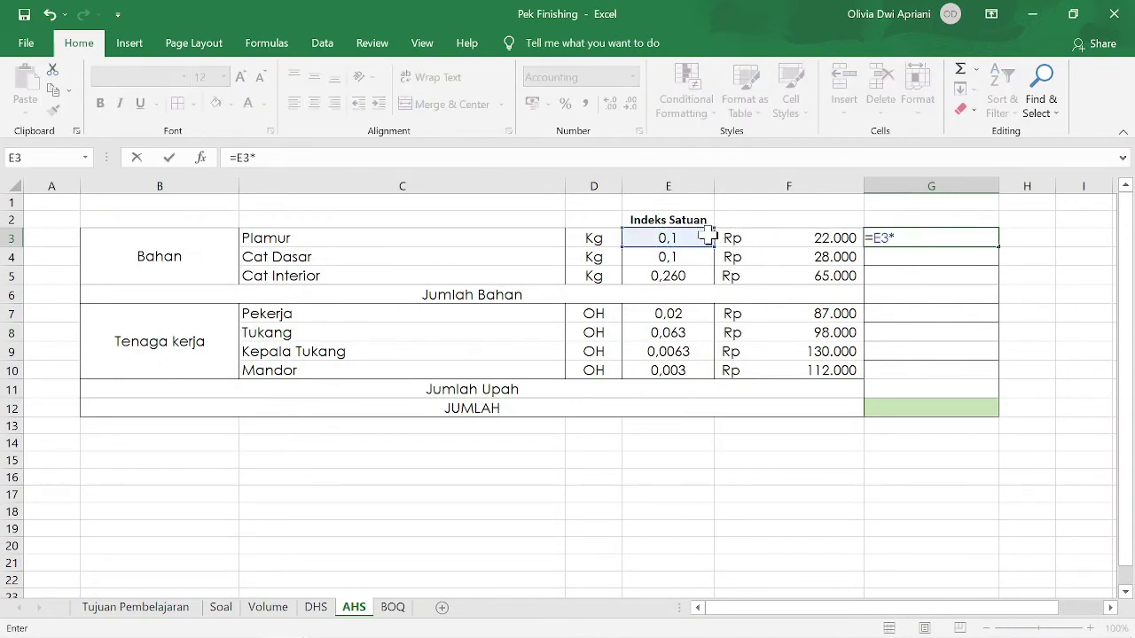
click(731, 236)
key(Return)
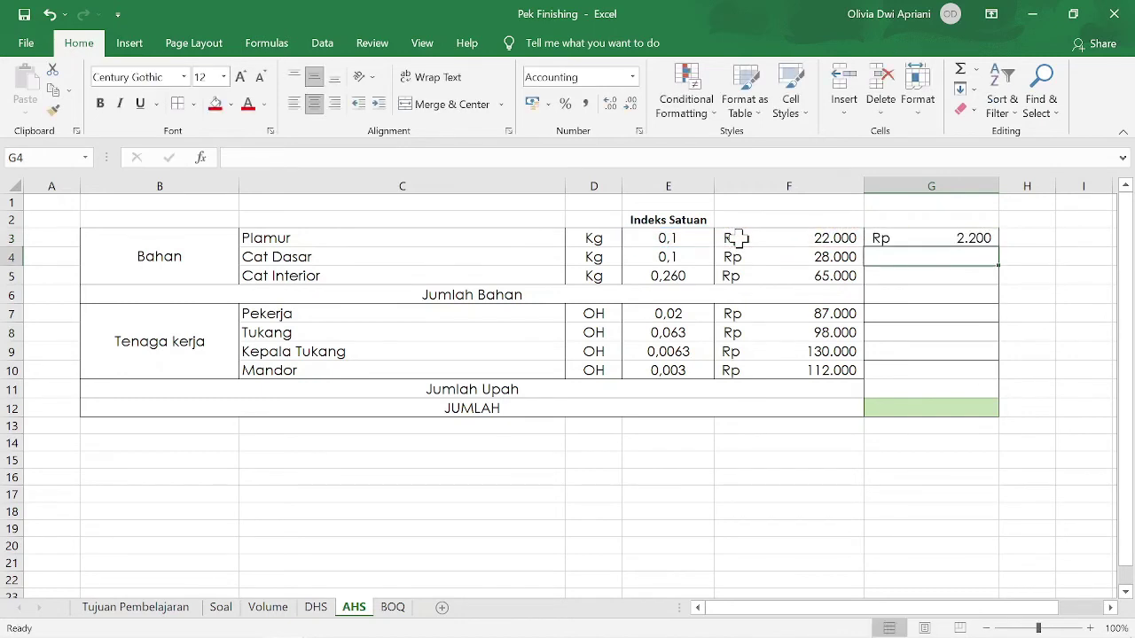
click(922, 240)
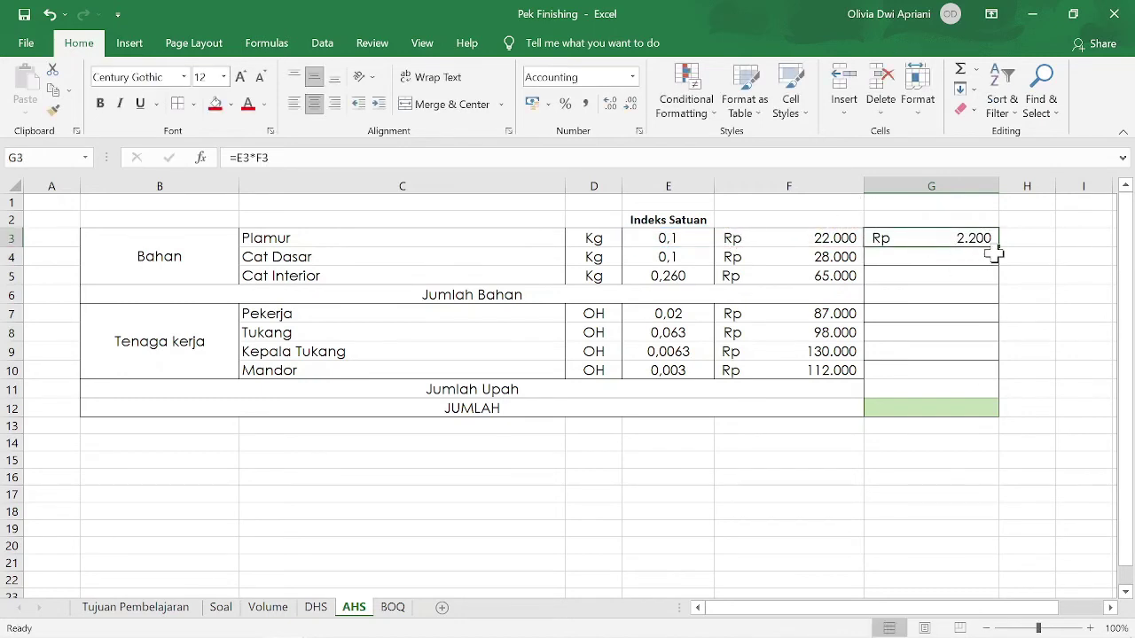
drag(1000, 249, 1002, 278)
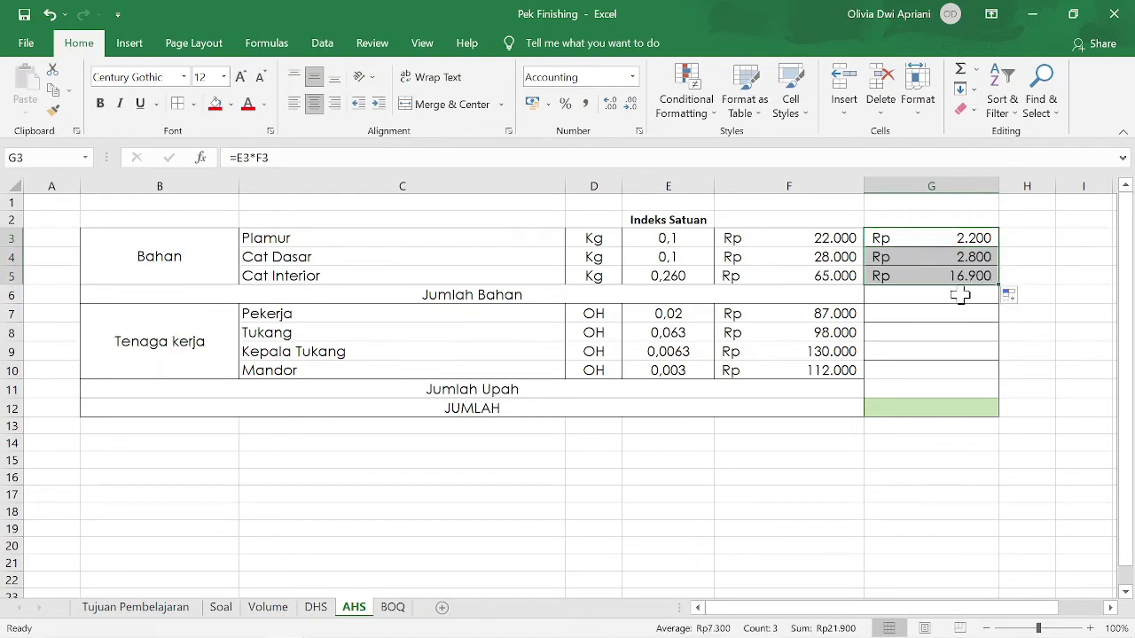
Total the material costs for Jumlah Bahan in G6 with =SUM(G3:G5)
click(960, 295)
text(=sum()
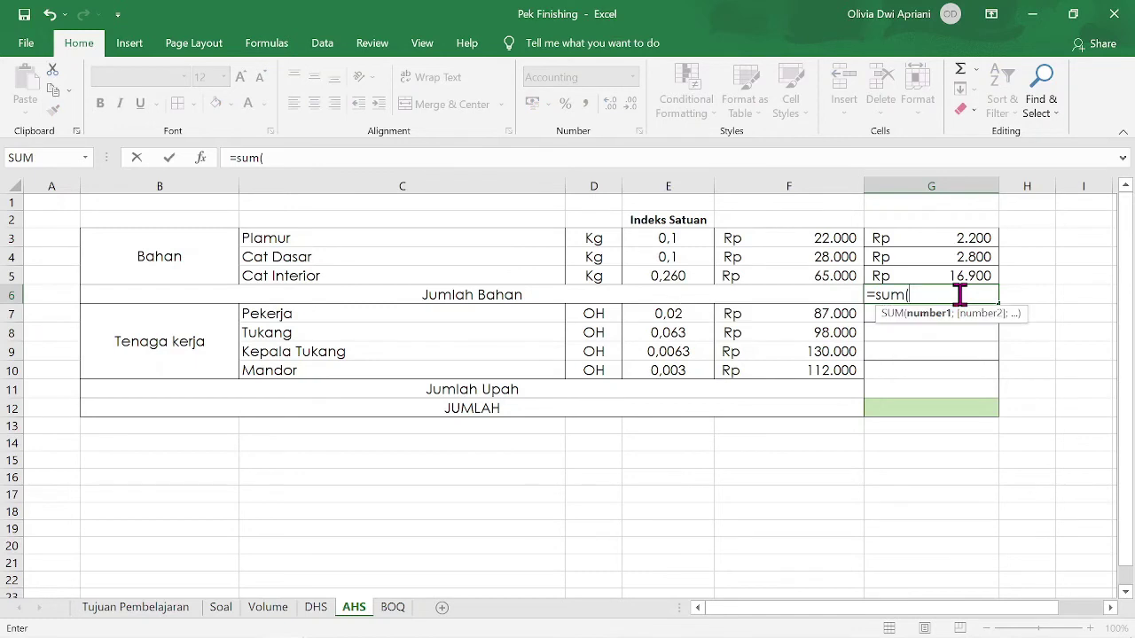
drag(964, 240, 966, 276)
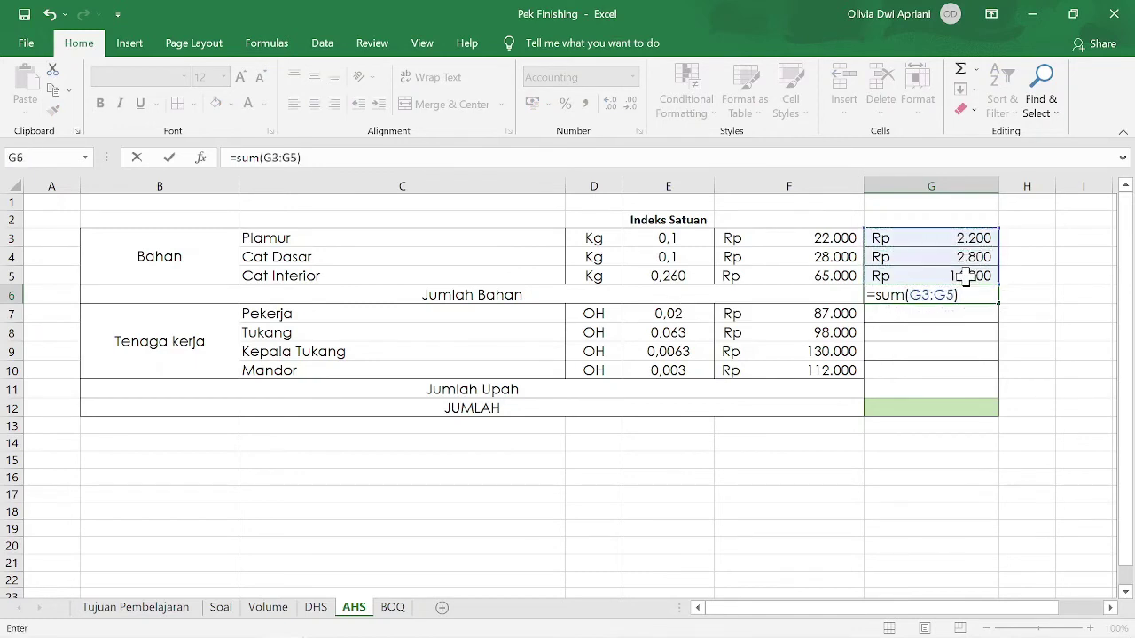
key(Return)
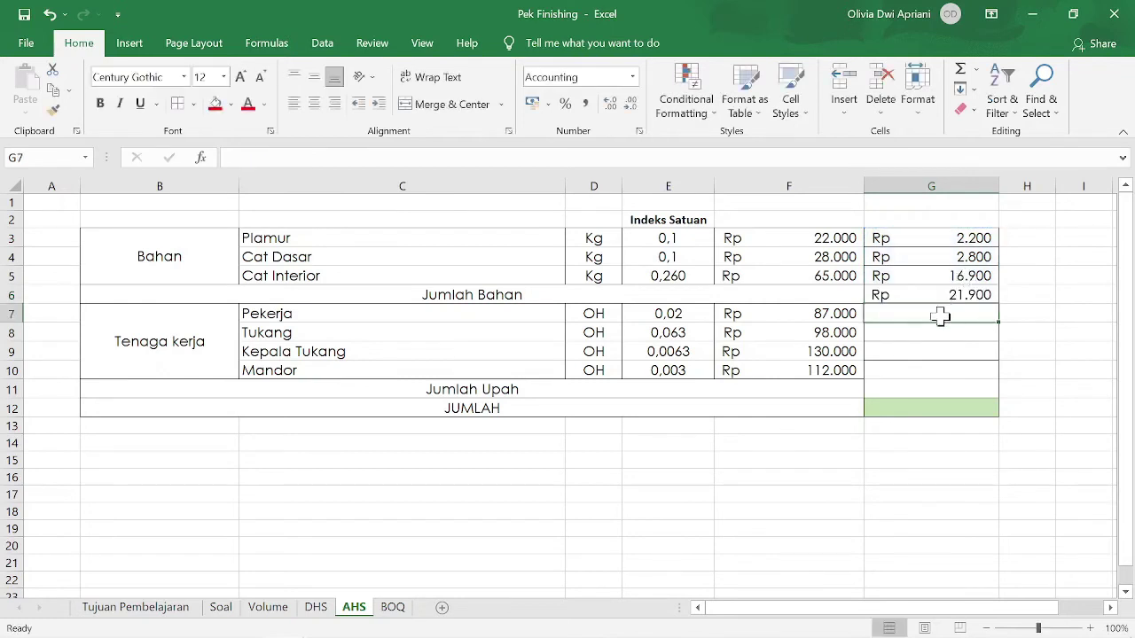
Calculate the Pekerja cost in G7 with =E7*F7 and fill the formula down to G10 for the other labour
text(=)
click(686, 315)
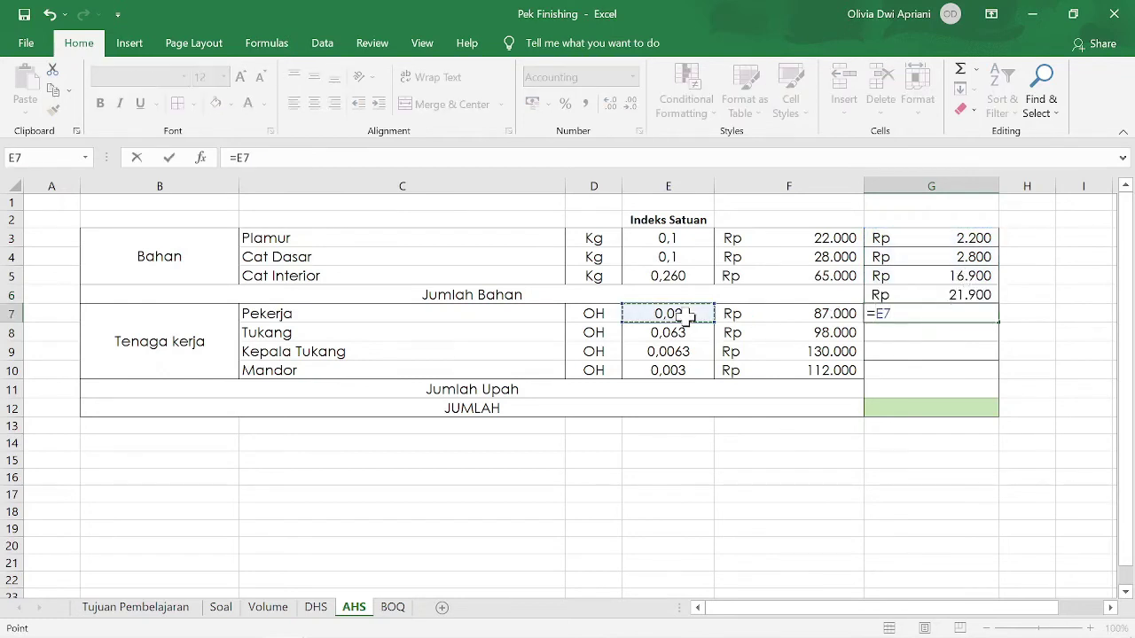
text(*)
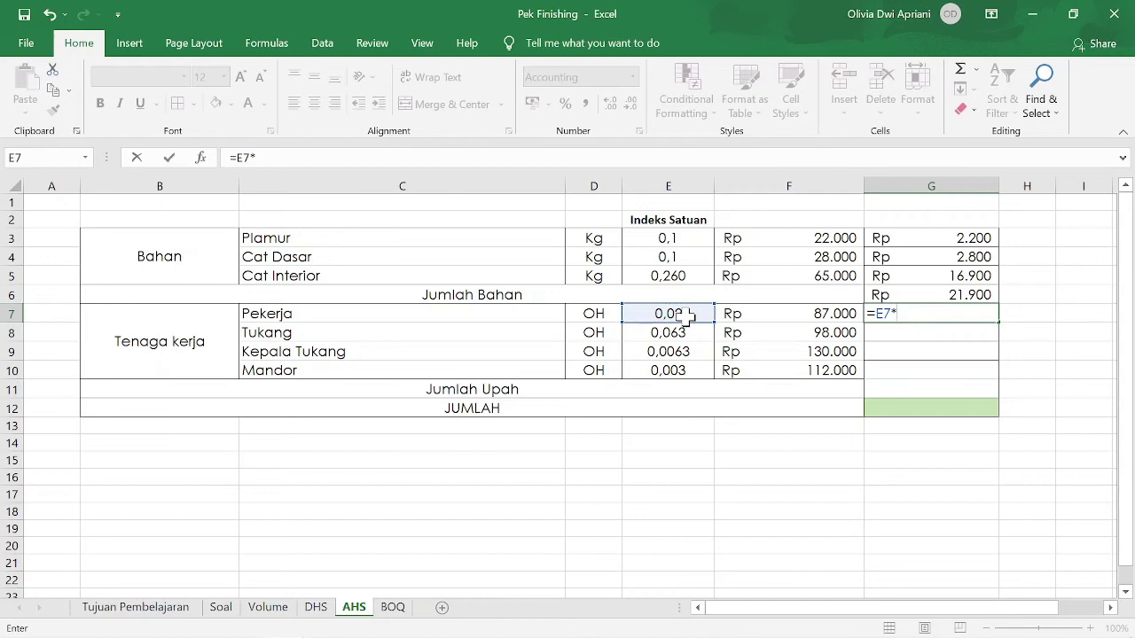
click(757, 319)
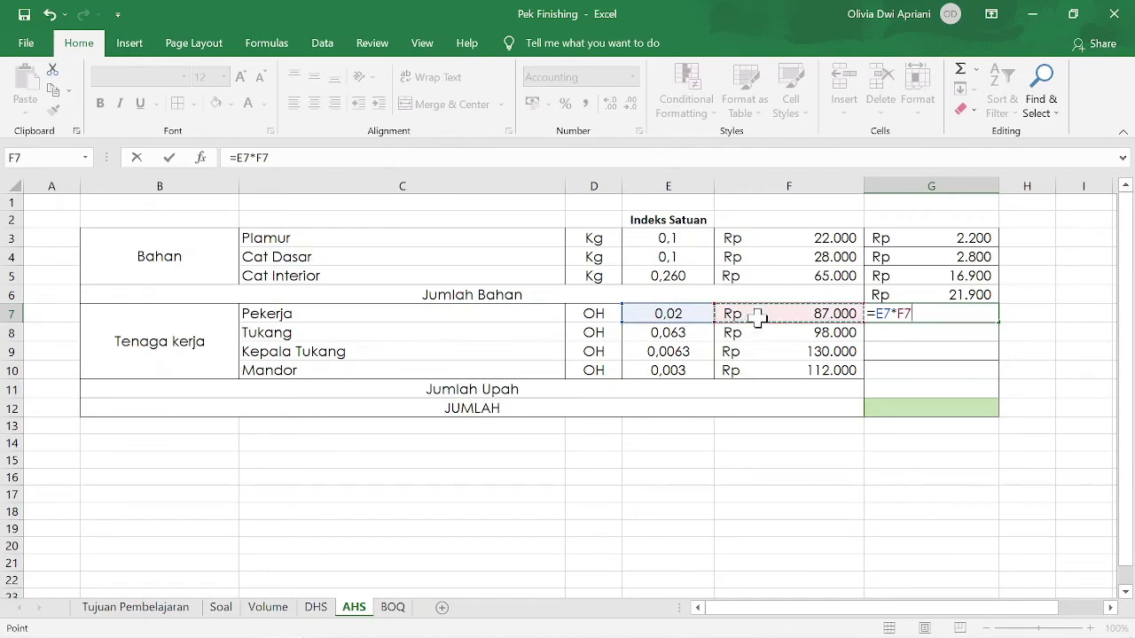
key(Return)
click(896, 314)
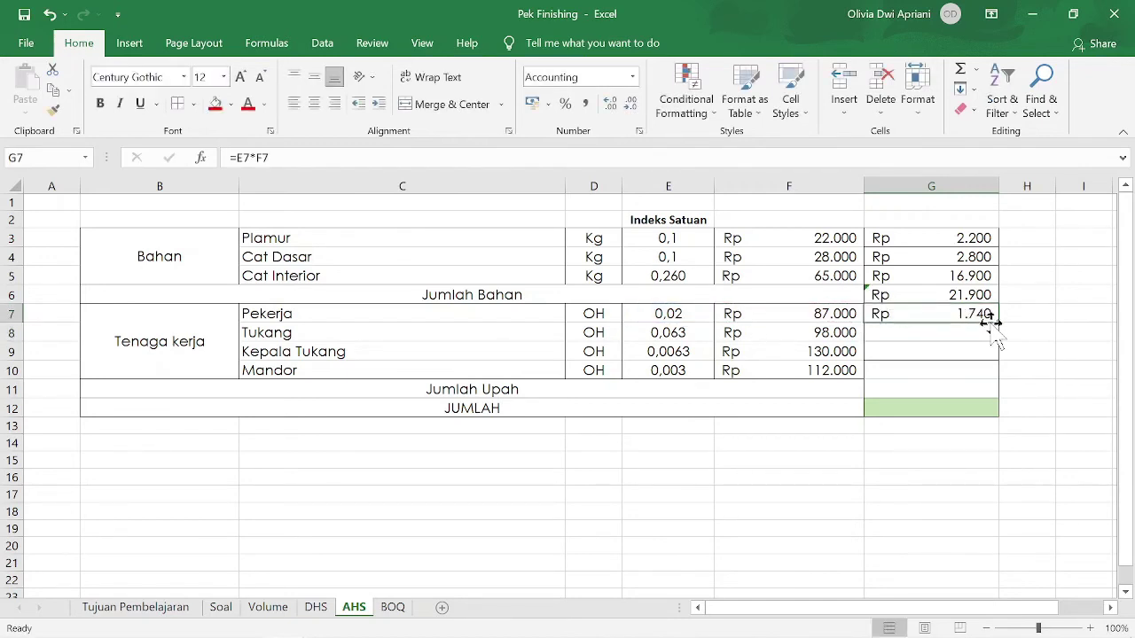
drag(998, 323, 995, 376)
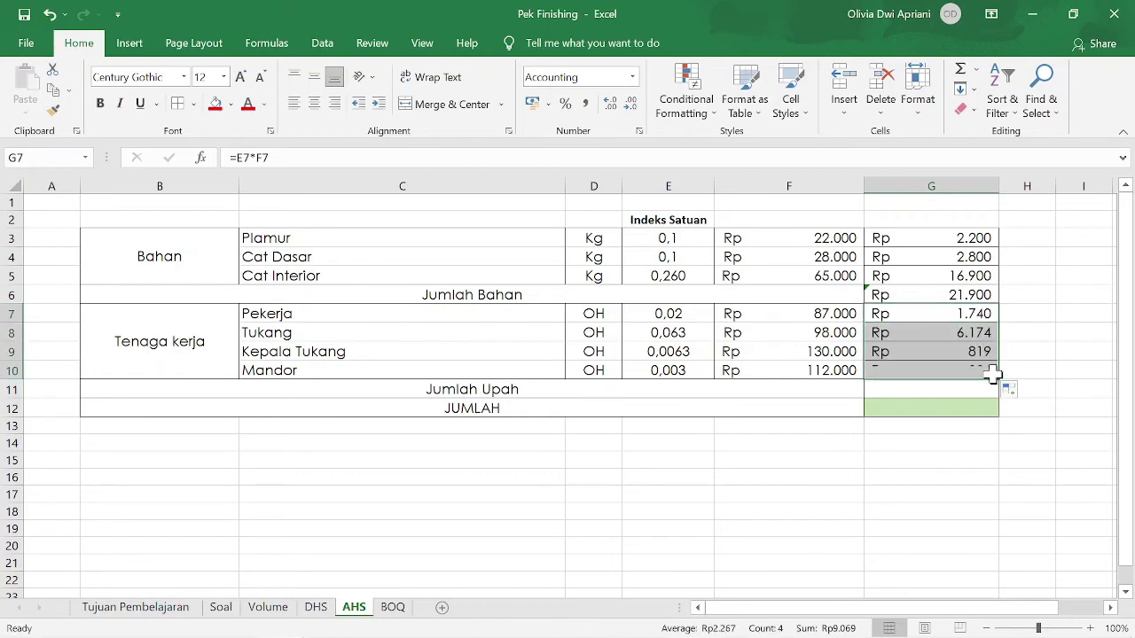
Total the labour costs for Jumlah Upah in G11 with =SUM(G7:G10)
click(950, 394)
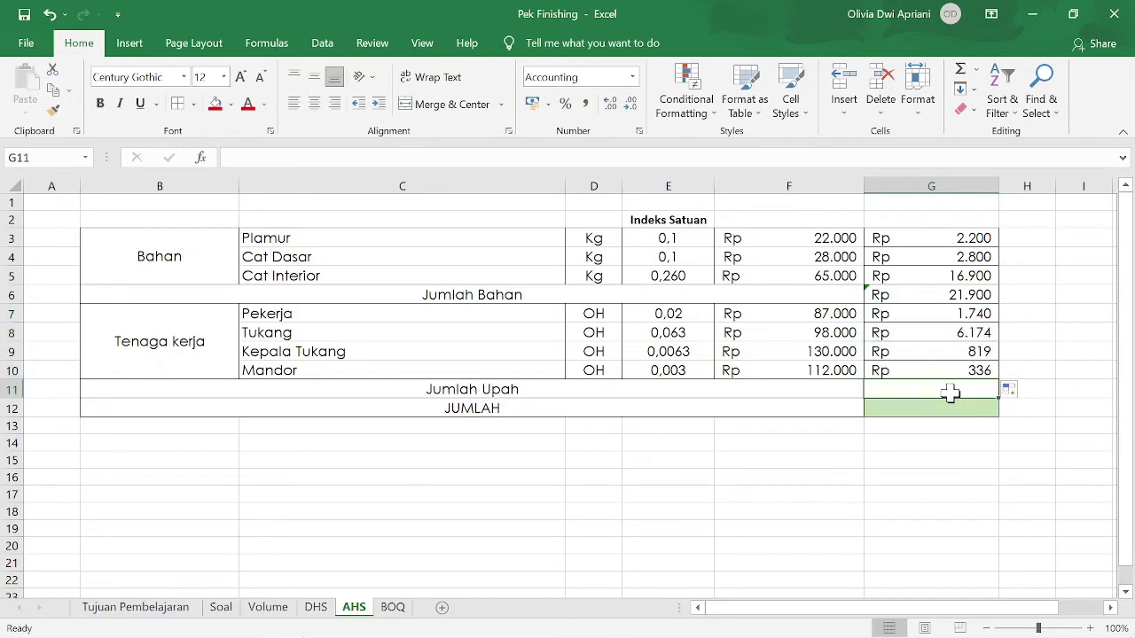
text(=)
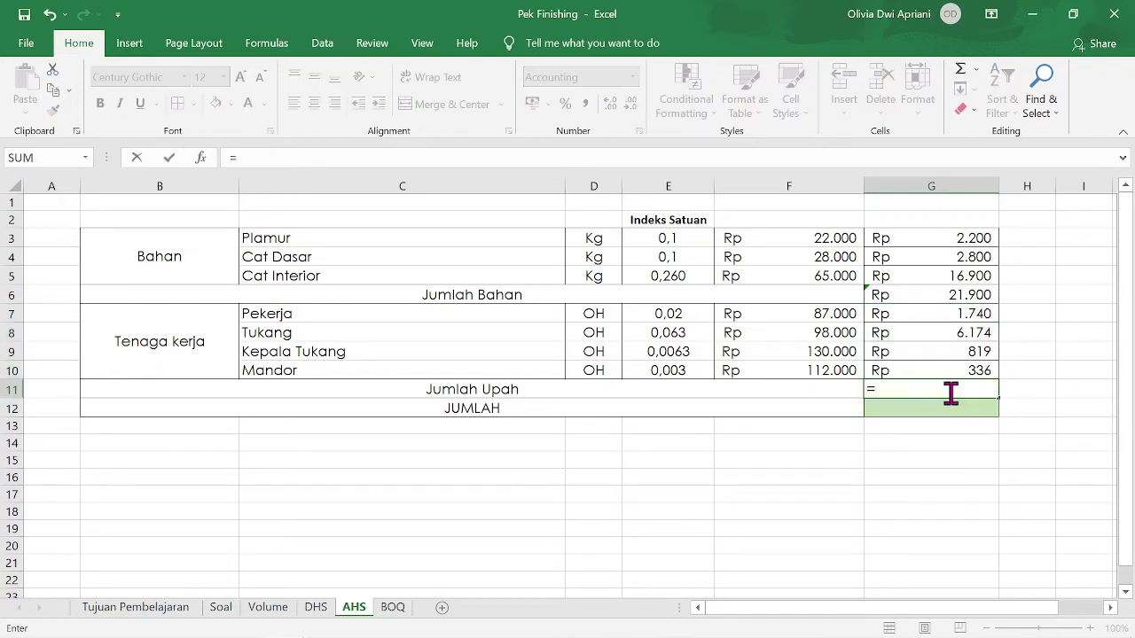
text(sum()
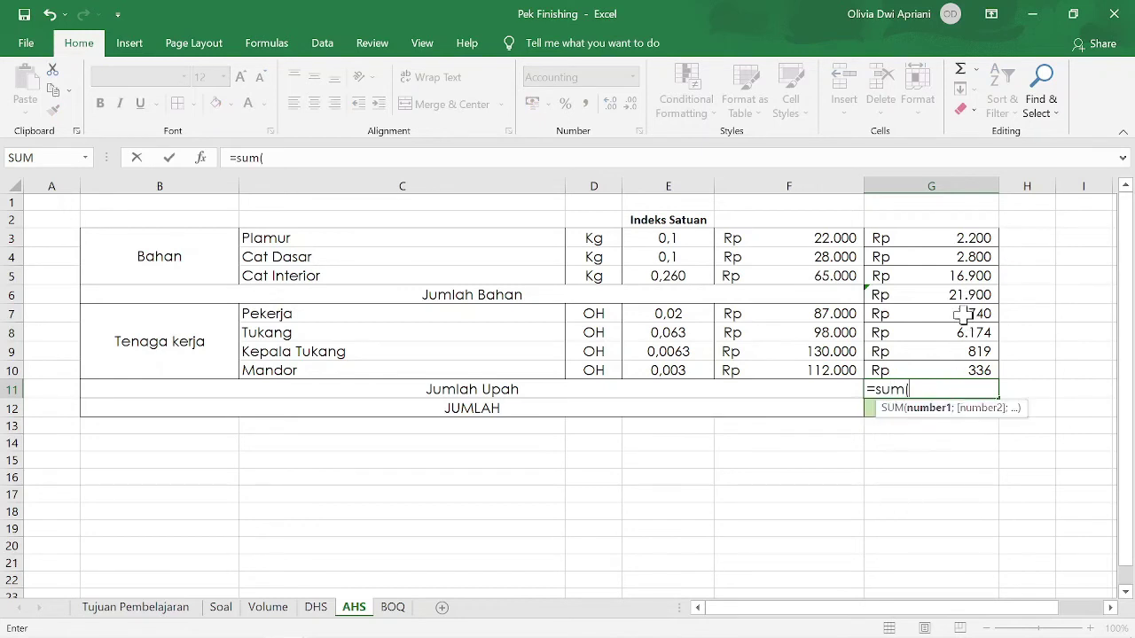
drag(972, 316, 960, 361)
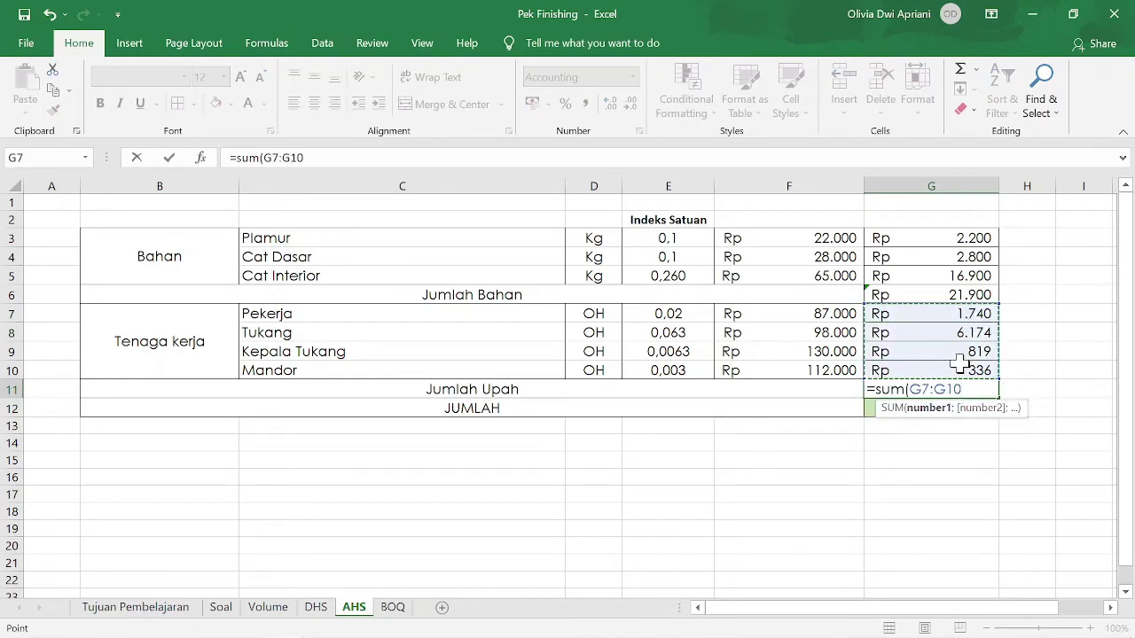
text())
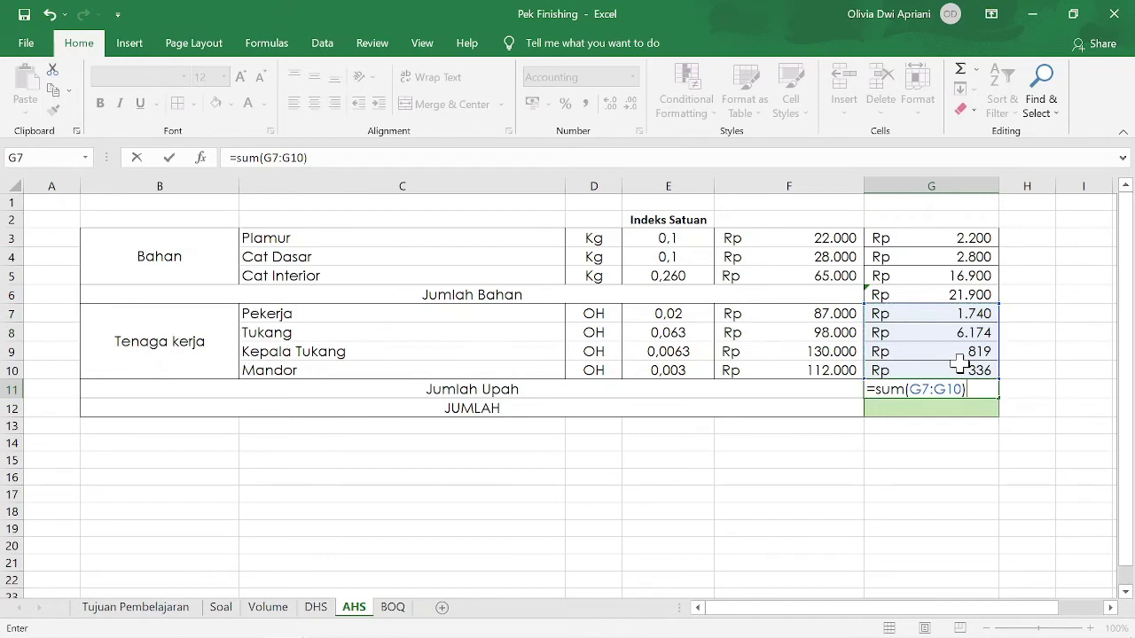
key(Return)
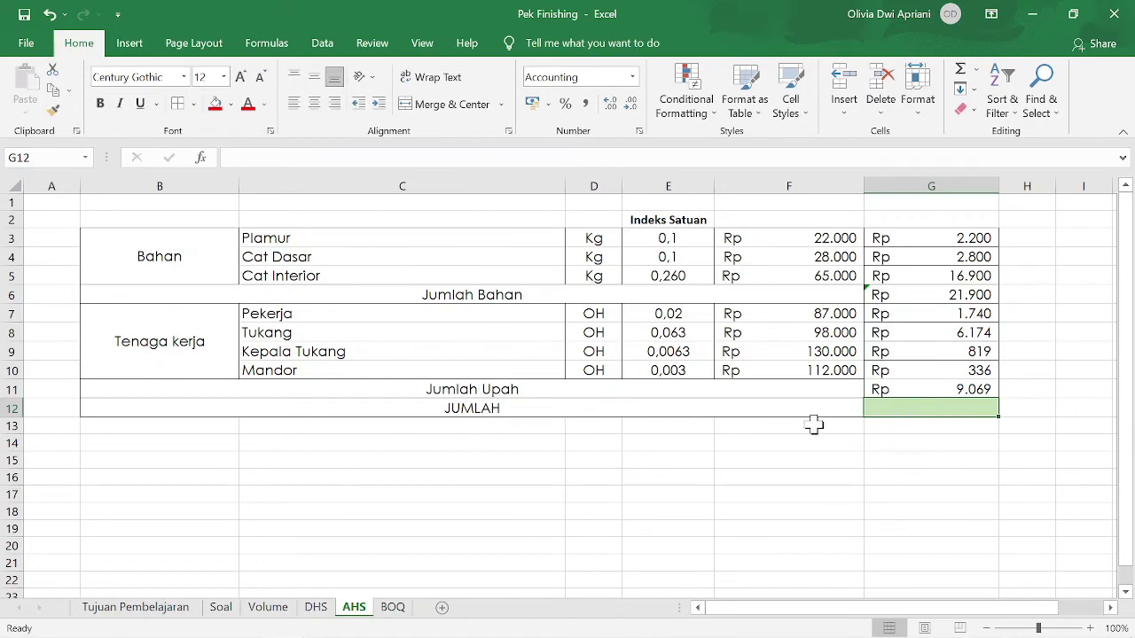
Add the material and labour totals for JUMLAH in G12 with =G6+G11
text(=)
click(980, 296)
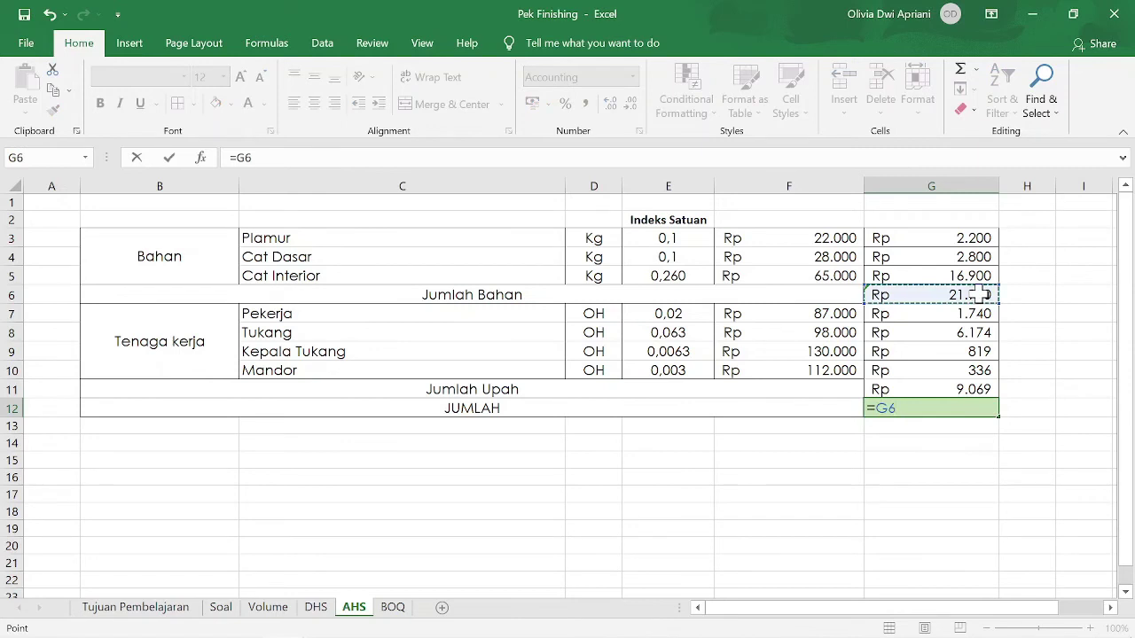
text(+)
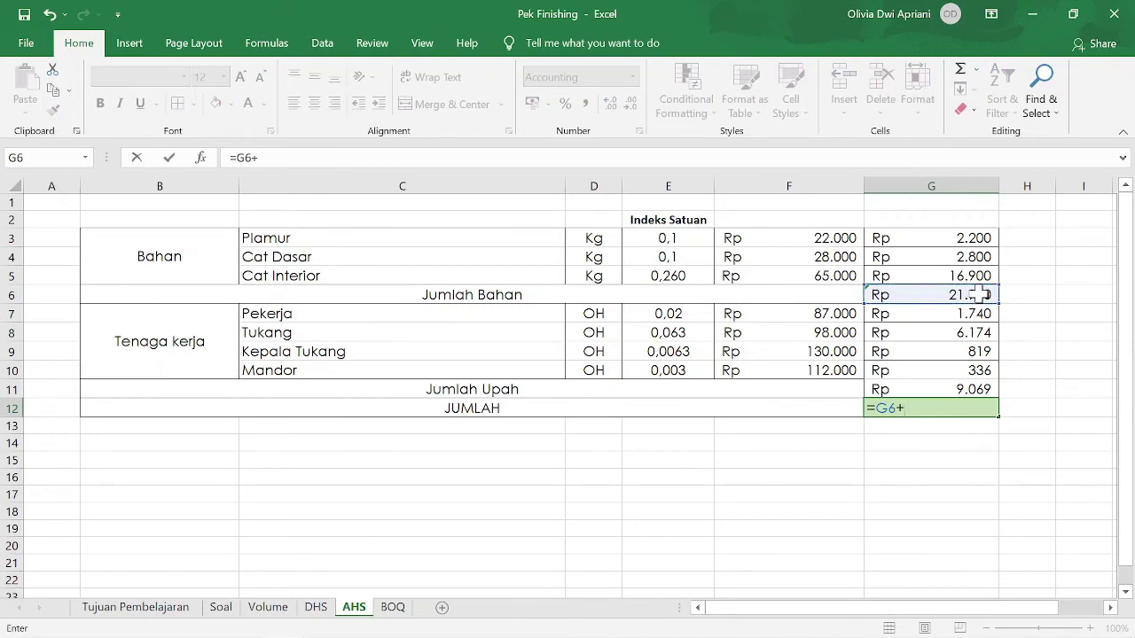
click(927, 390)
key(Return)
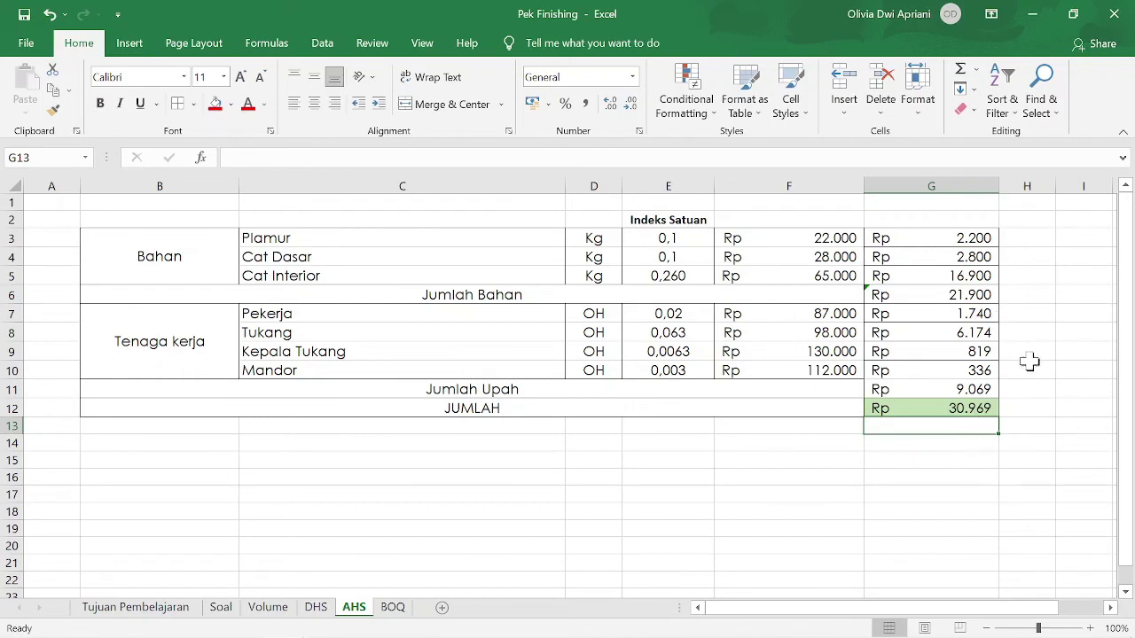
On the BOQ sheet, link the Pengecatan Dinding Dalam volume in E6 to the wall area total with =Volume!C15
click(392, 608)
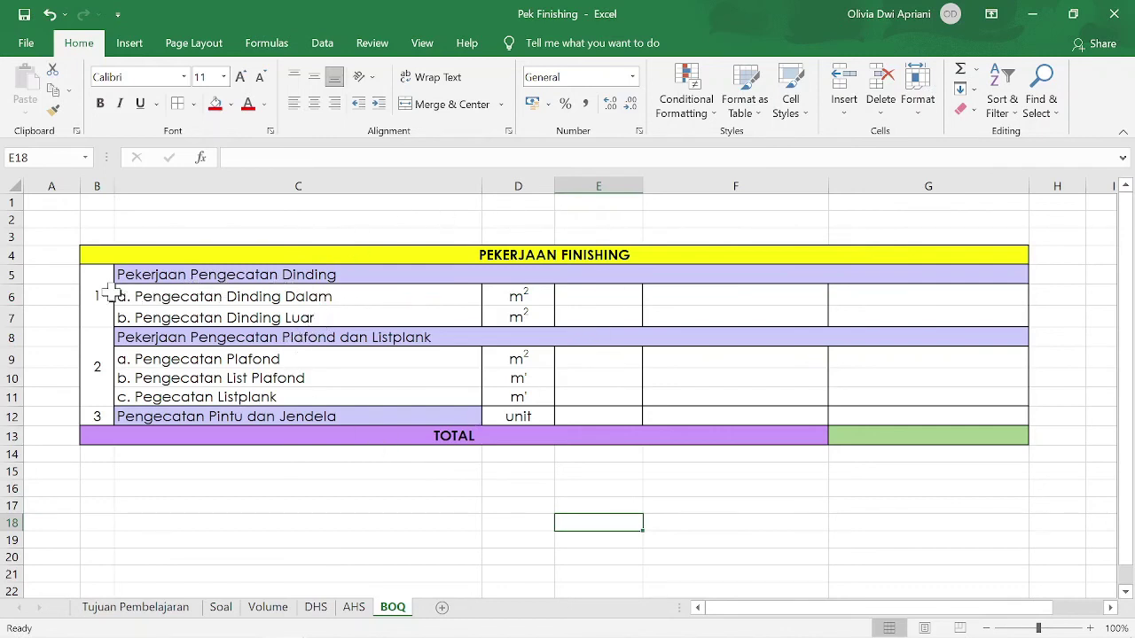
click(215, 297)
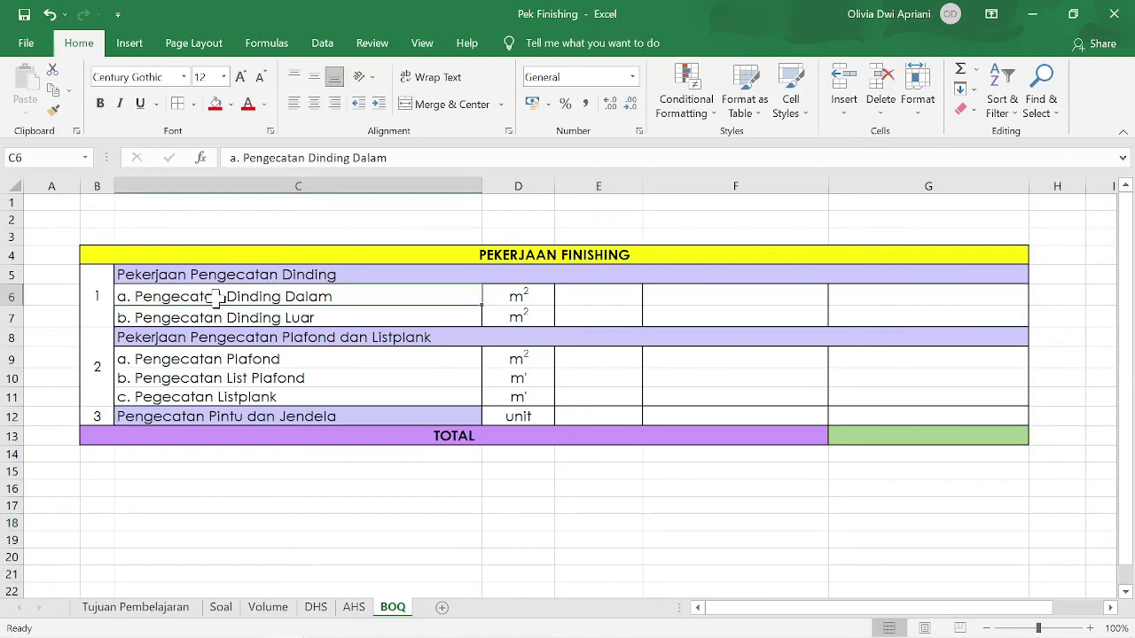
click(581, 294)
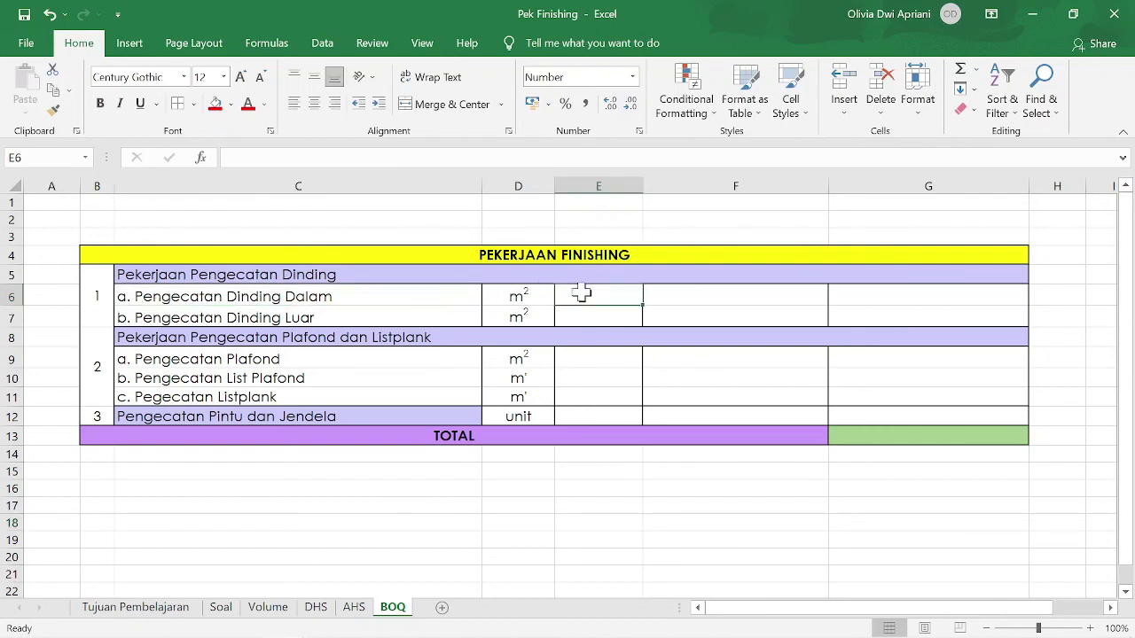
mouse_move(592, 292)
mouse_down()
mouse_move(597, 416)
mouse_move(601, 300)
mouse_up()
text(=)
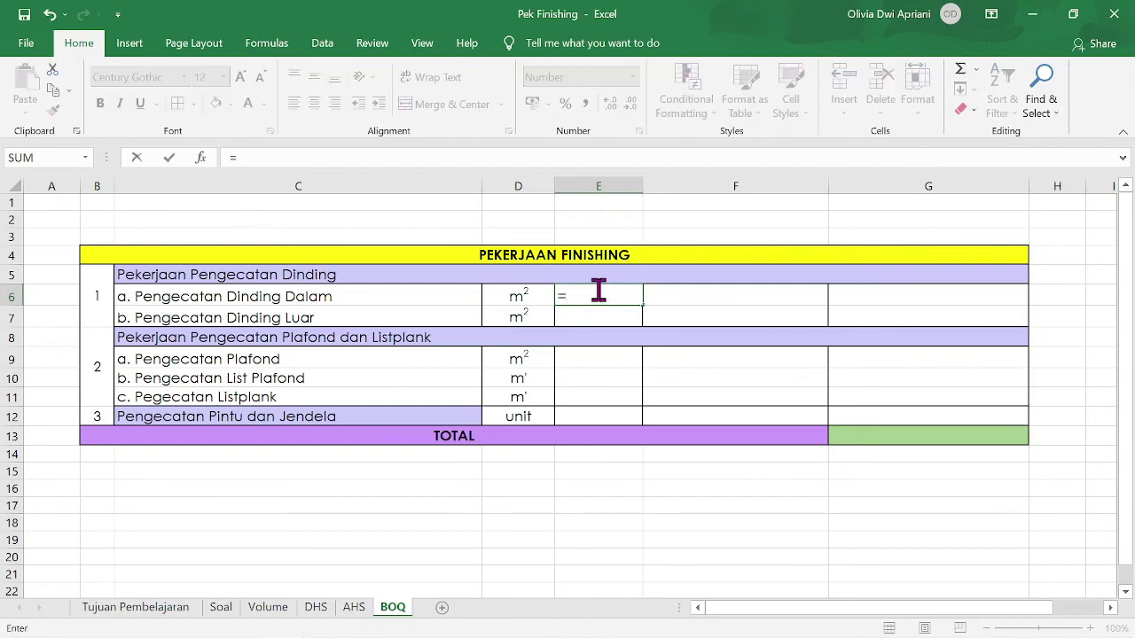
click(266, 608)
click(192, 448)
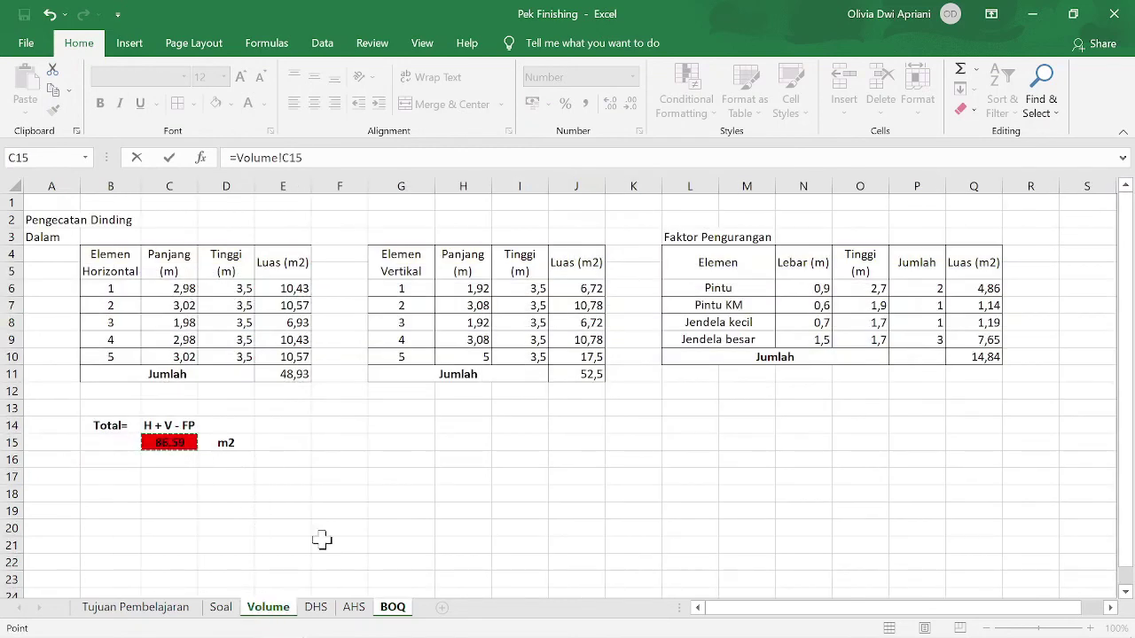
key(Return)
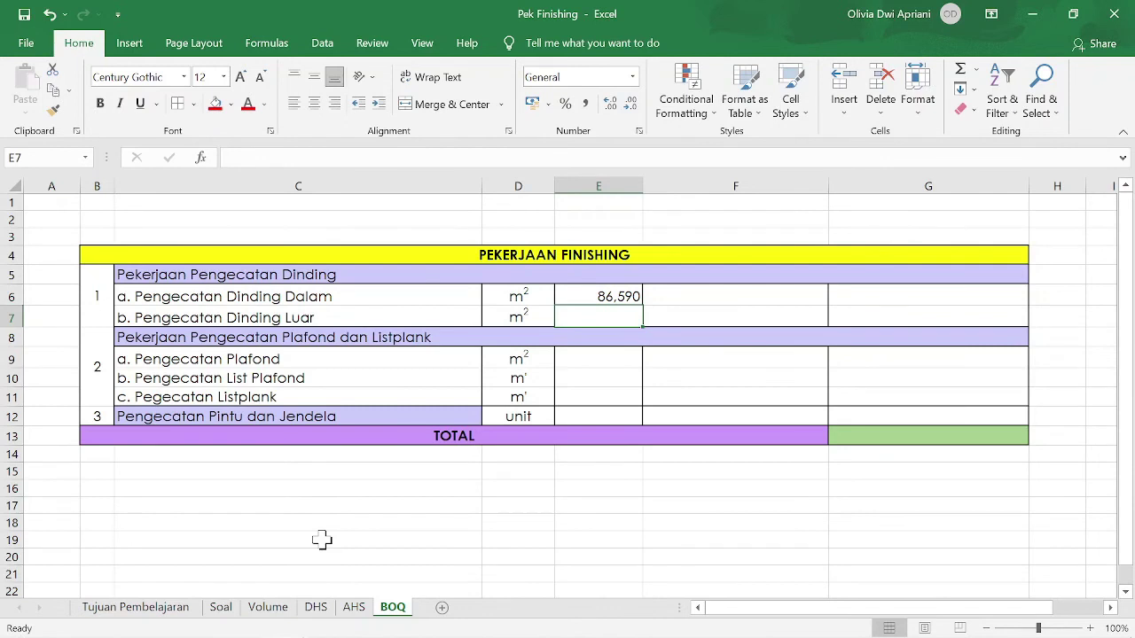
Link the Pengecatan Dinding Dalam unit price in F6 of the BOQ sheet to the analysis total with =AHS!G12
click(729, 296)
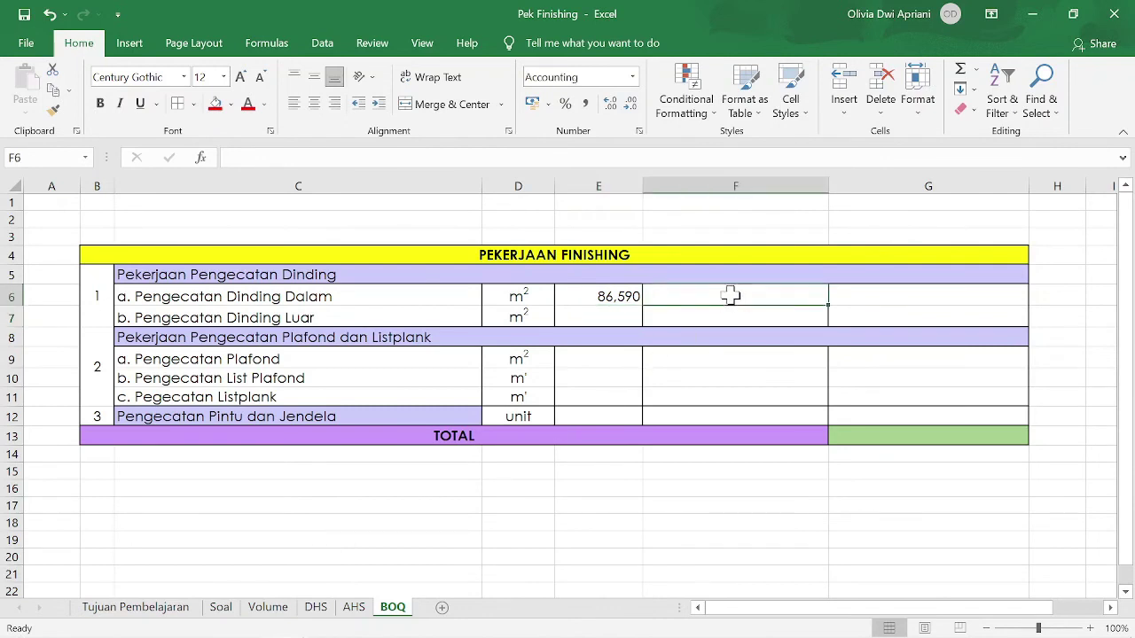
text(=)
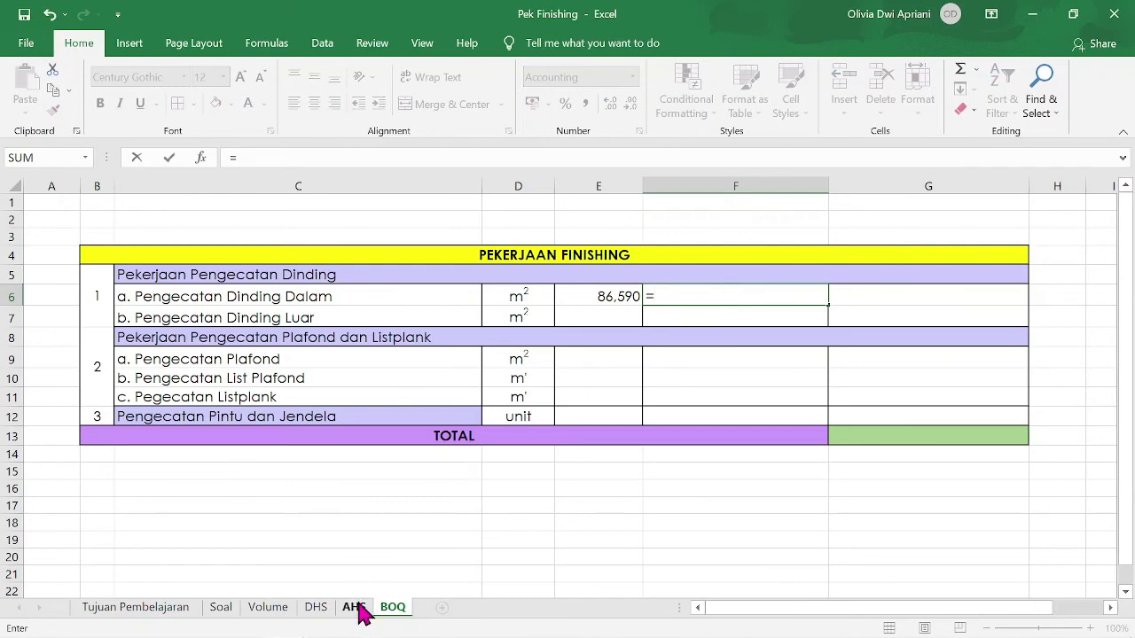
click(357, 607)
click(922, 407)
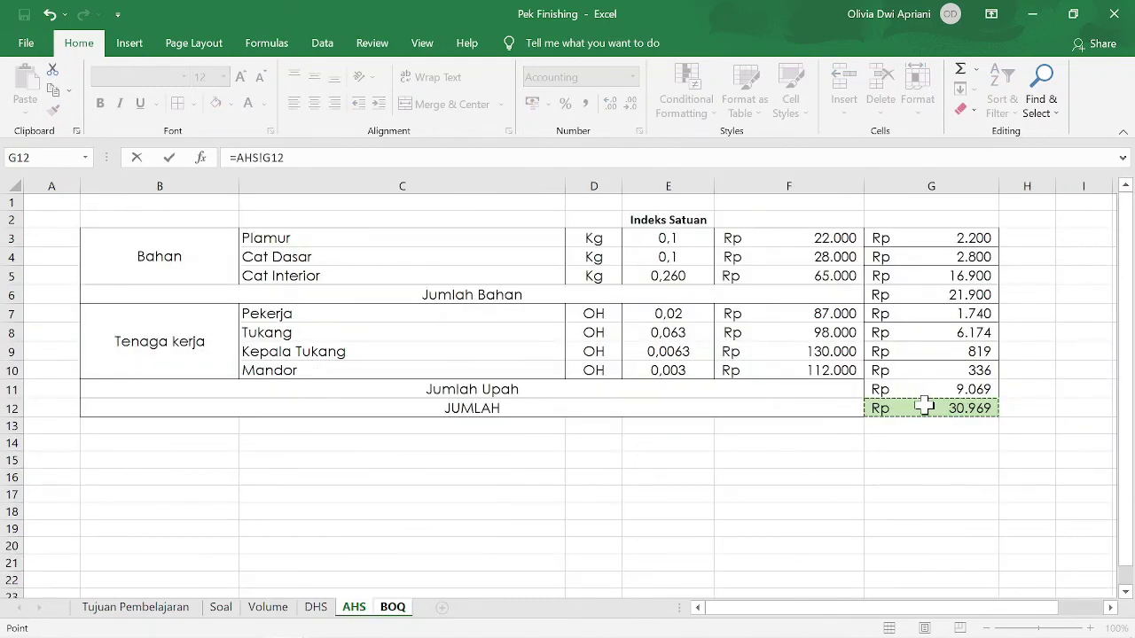
key(Return)
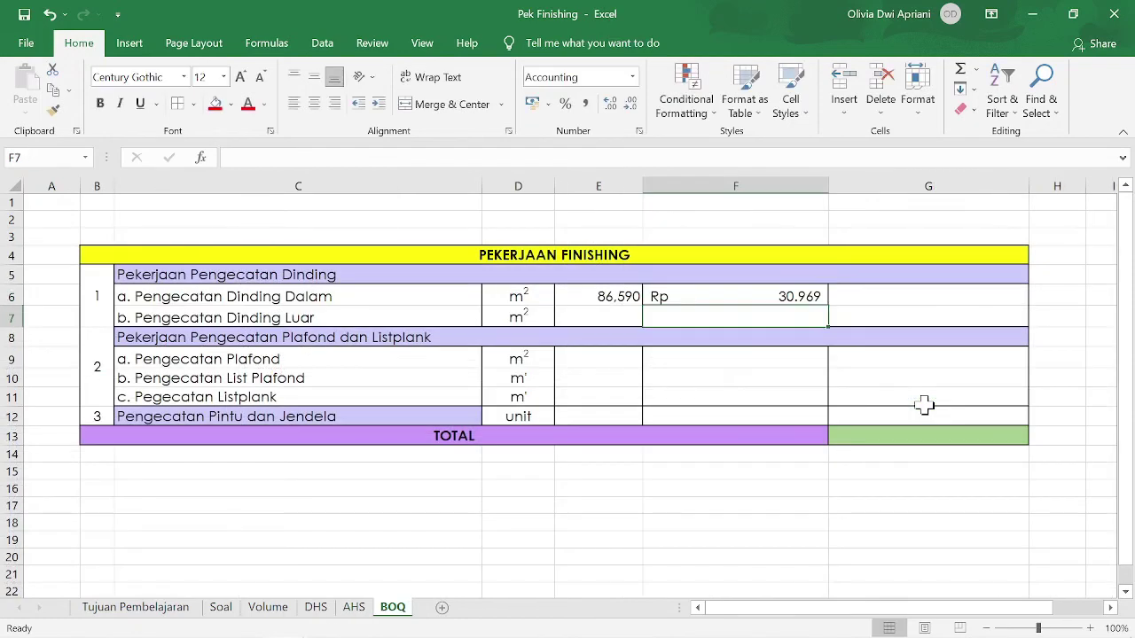
Calculate the interior wall painting cost in G6 of the BOQ sheet with =E6*F6
click(904, 296)
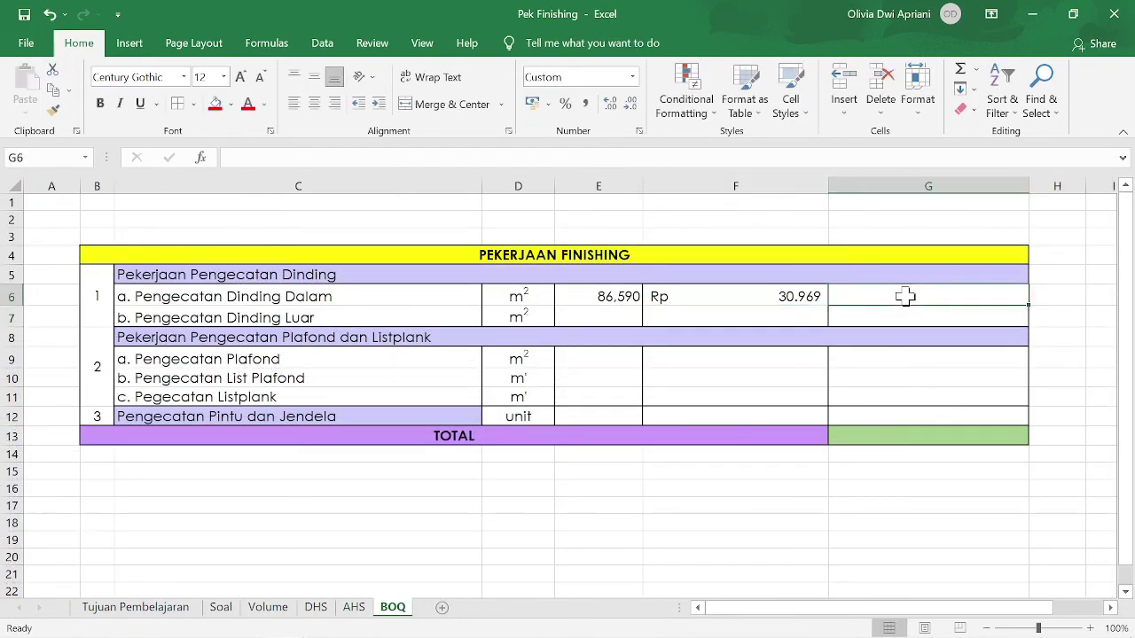
text(=)
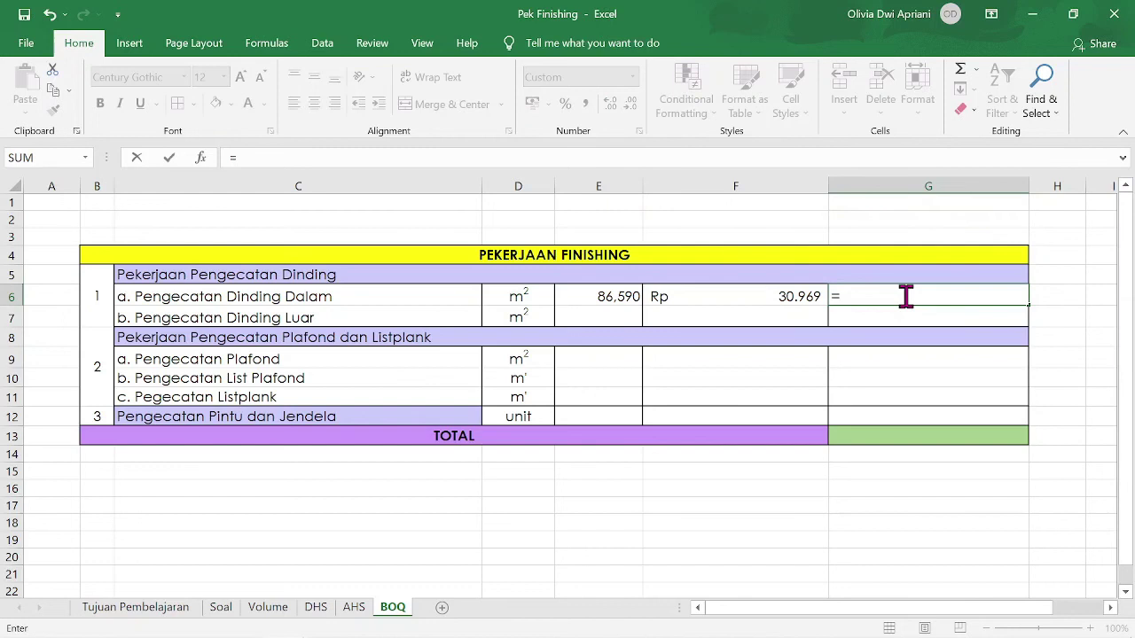
click(608, 296)
text(*)
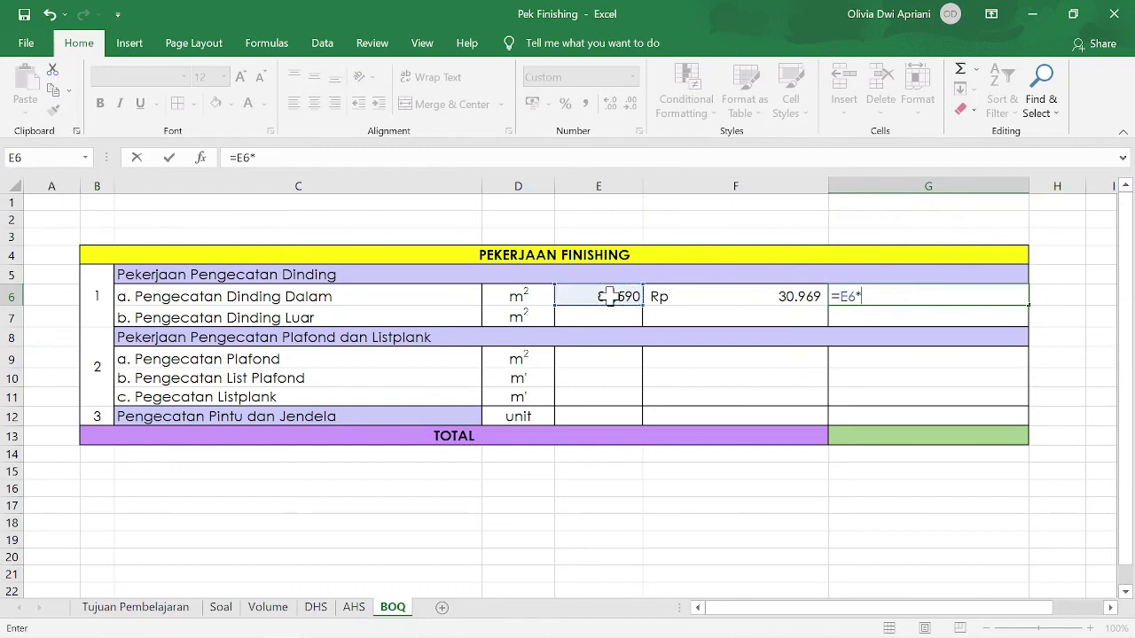
click(694, 296)
key(Return)
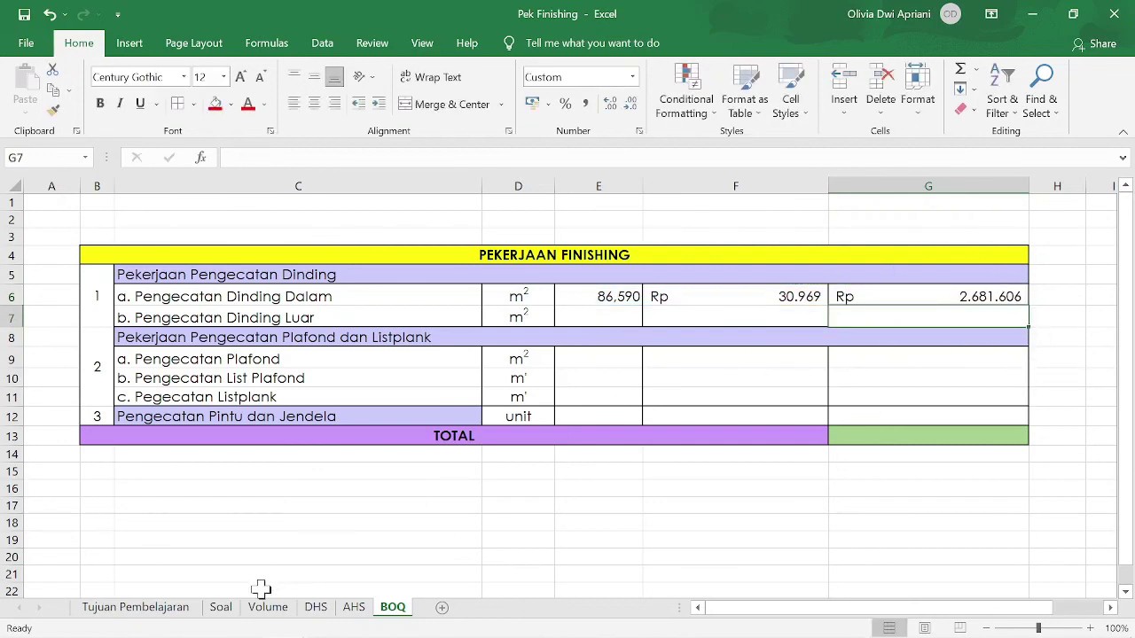
Review the interior wall painting cost question on the Soal sheet and return to the BOQ sheet
click(220, 608)
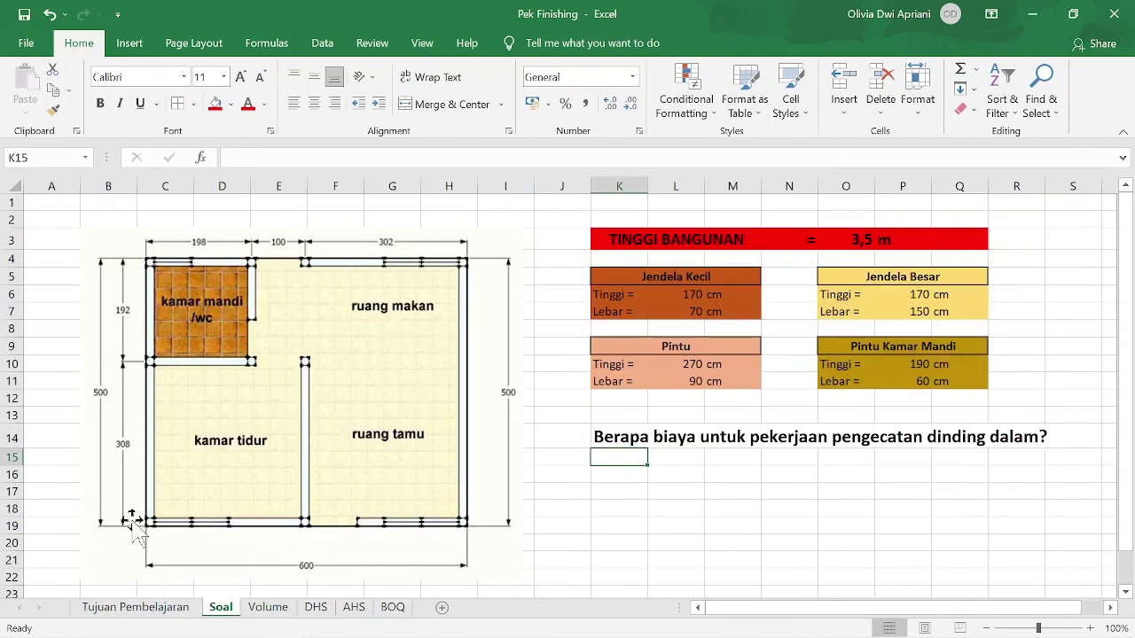
click(393, 608)
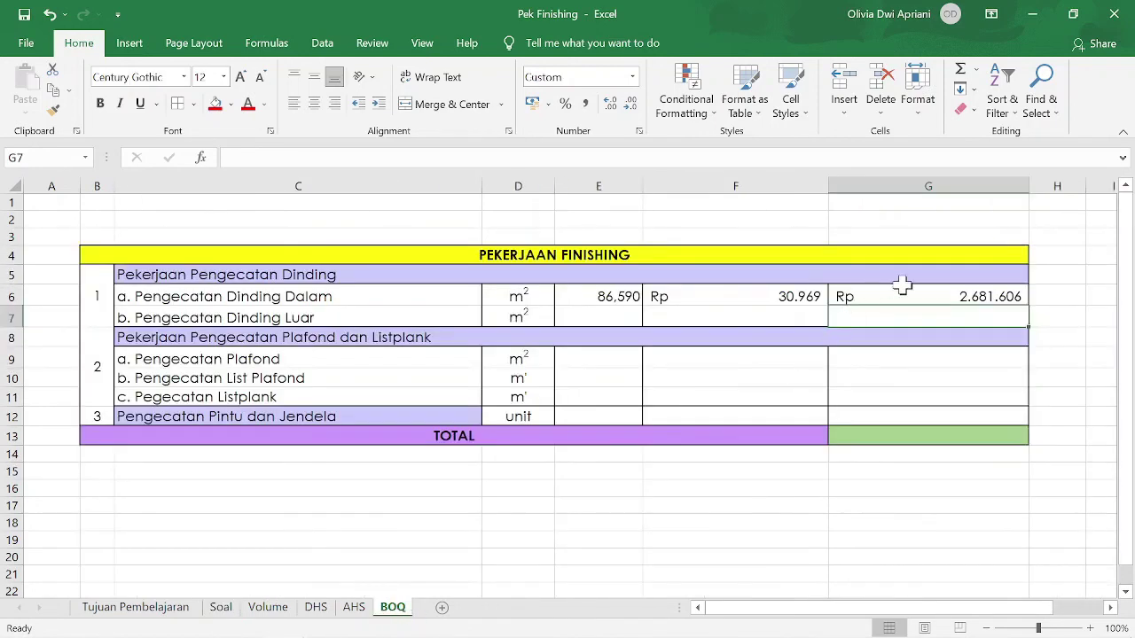